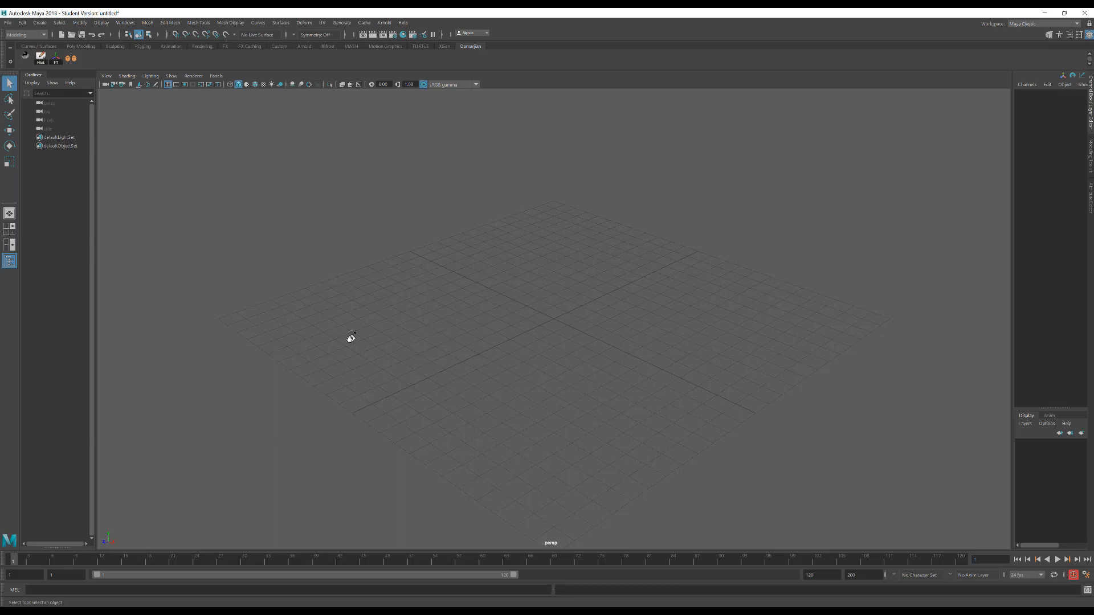
Create a polygon cube about 1.53 units wide at the grid centre and raise it above the grid
alt+drag(494, 342, 519, 341)
alt+right_drag(519, 341, 690, 340)
alt+drag(629, 367, 518, 342)
alt+drag(583, 244, 592, 294)
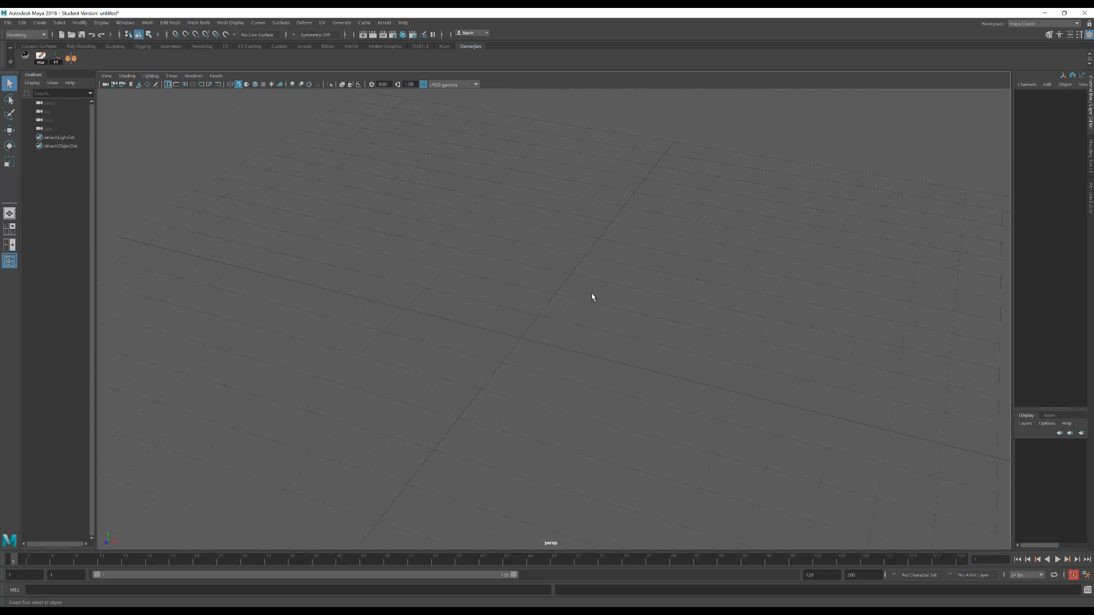
alt+drag(488, 354, 494, 347)
shift+right_click(546, 327)
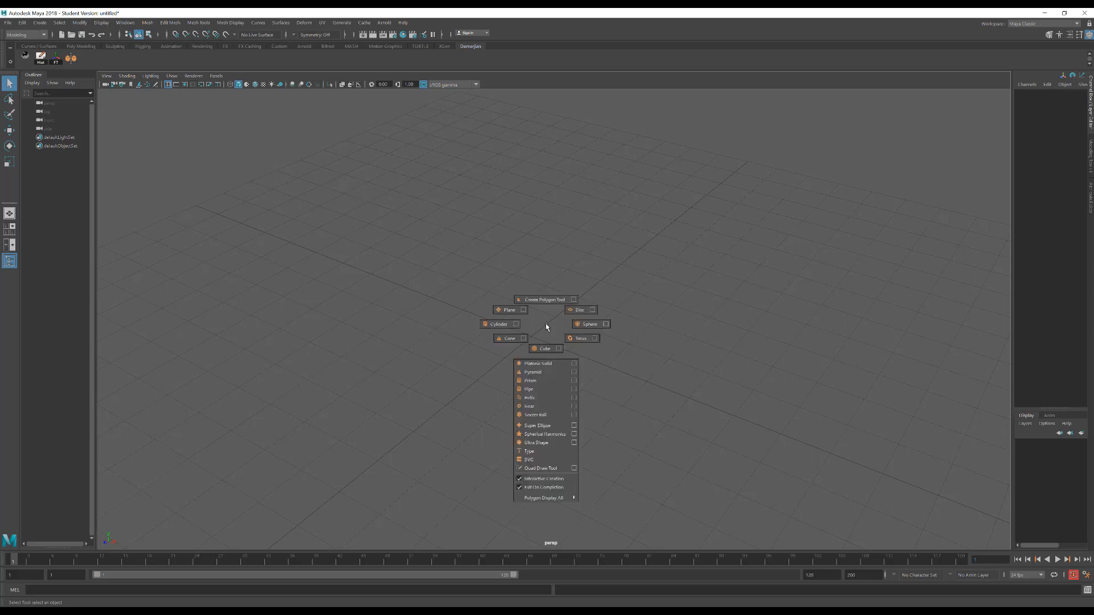
click(544, 349)
shift+drag(534, 341, 549, 353)
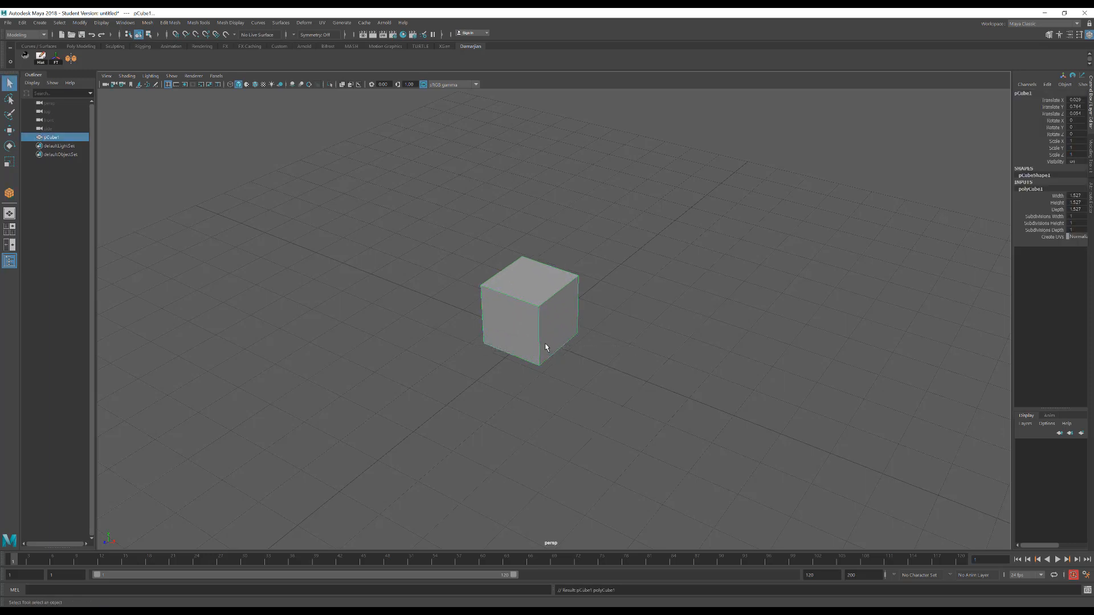
key(w)
mouse_move(532, 272)
mouse_down()
mouse_move(545, 215)
mouse_move(542, 242)
mouse_up()
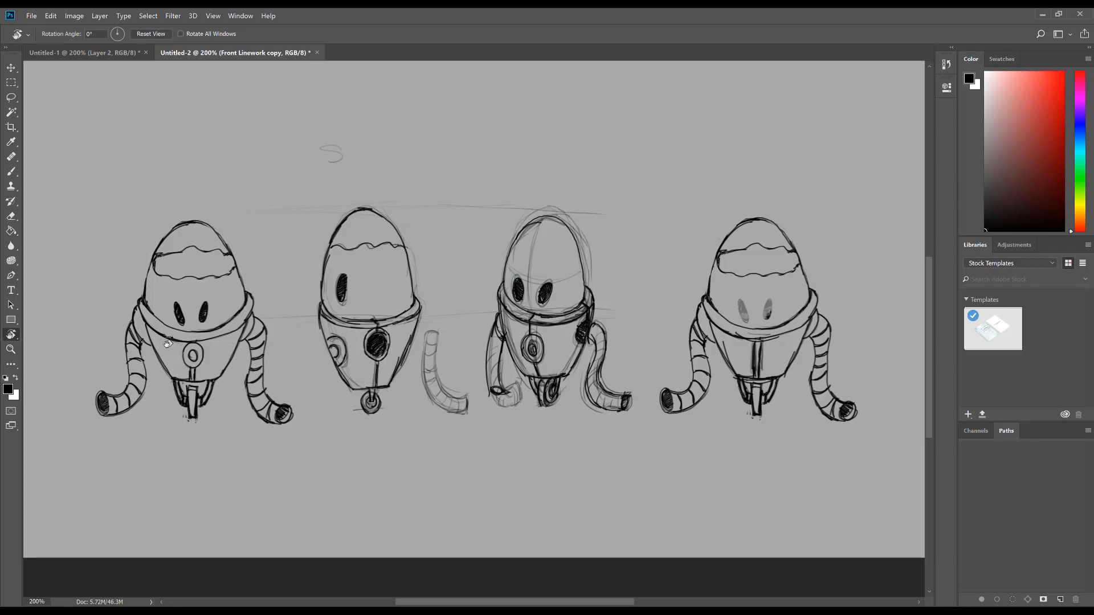
Return from the Photoshop robot sketch to Maya and insert horizontal edge loops near the cube's upper and lower edges
click(1044, 15)
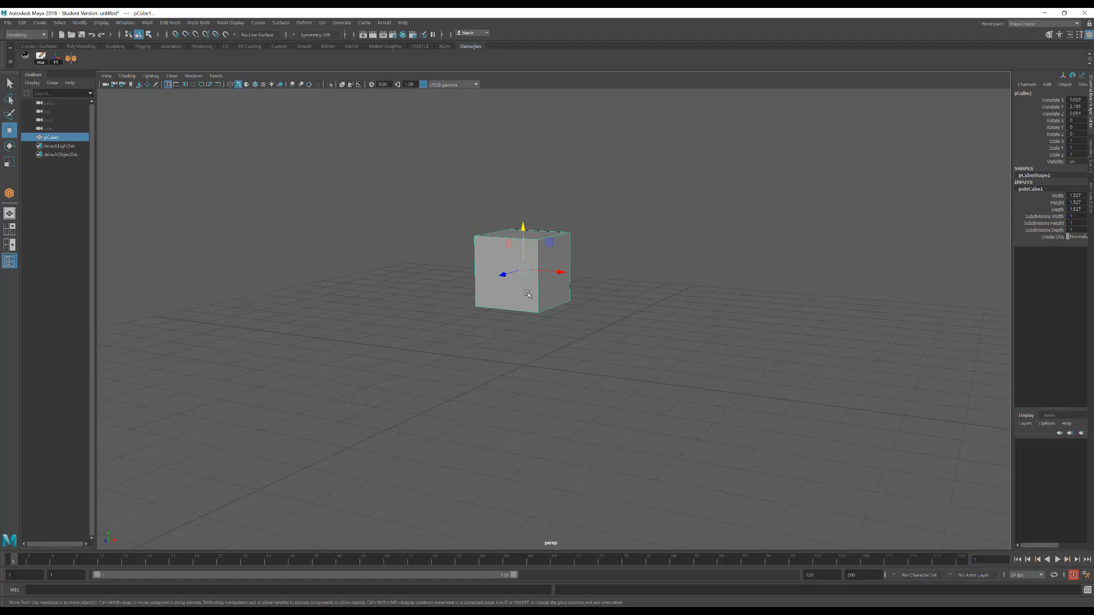
alt+drag(644, 307, 618, 322)
alt+right_drag(619, 322, 681, 335)
alt+middle_drag(627, 312, 625, 361)
alt+drag(625, 361, 630, 339)
alt+right_drag(644, 353, 701, 376)
alt+drag(570, 305, 555, 330)
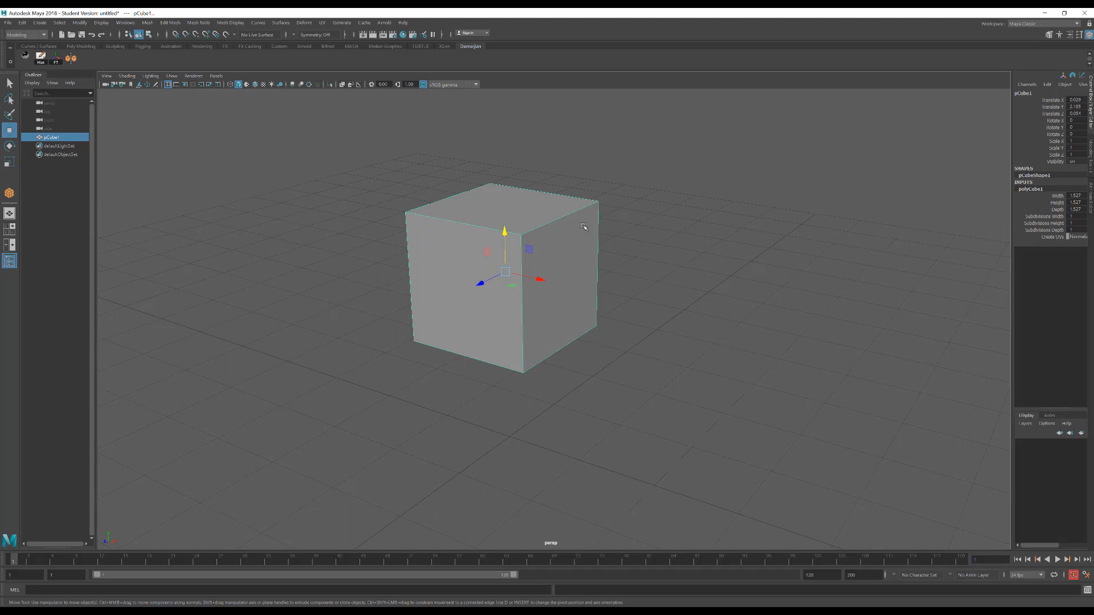
shift+right_drag(569, 229, 523, 245)
click(523, 246)
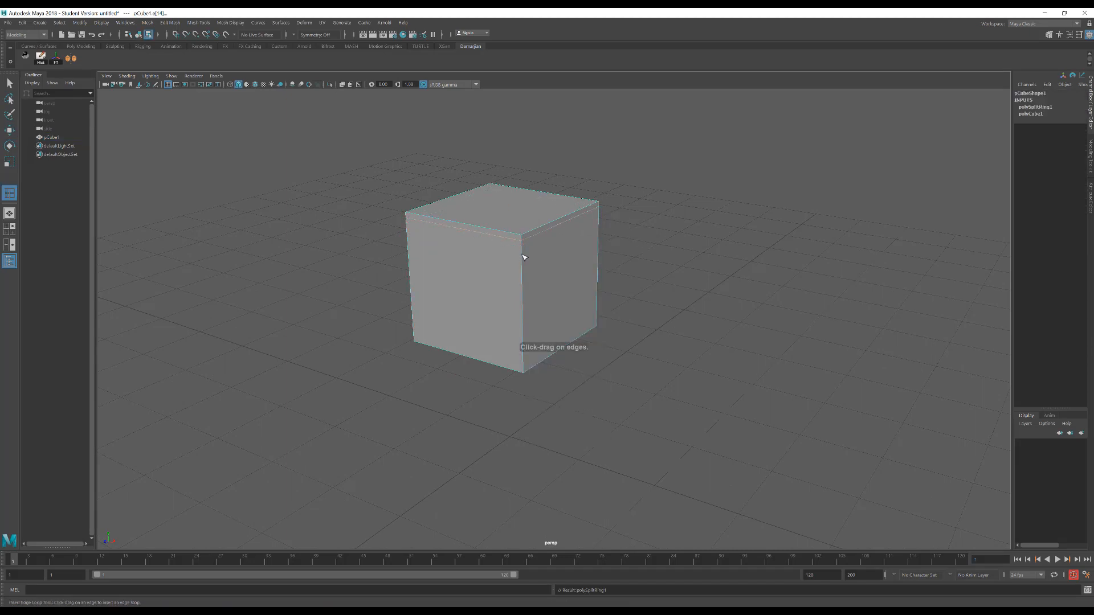
drag(523, 341, 527, 371)
Smooth the cube with one division to turn it into a rounded, octagonal body
key(w)
right_drag(559, 266, 572, 305)
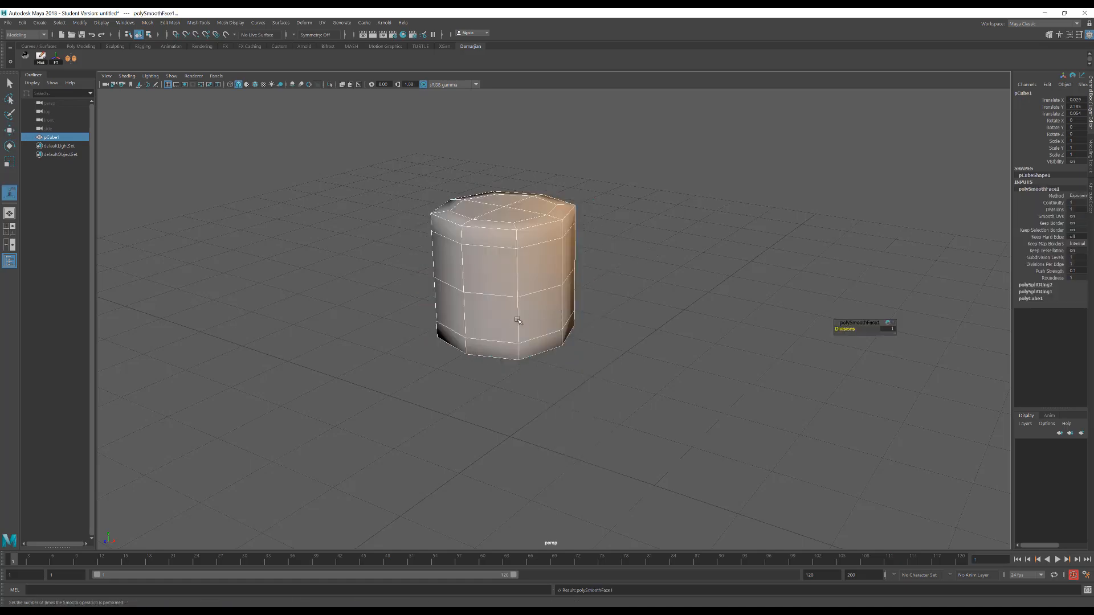
alt+drag(517, 323, 498, 359)
alt+middle_drag(498, 359, 569, 330)
alt+drag(569, 330, 568, 353)
Delete the horizontal edge loops near the bottom and top of the body, keeping the middle one
right_drag(562, 266, 567, 188)
click(567, 187)
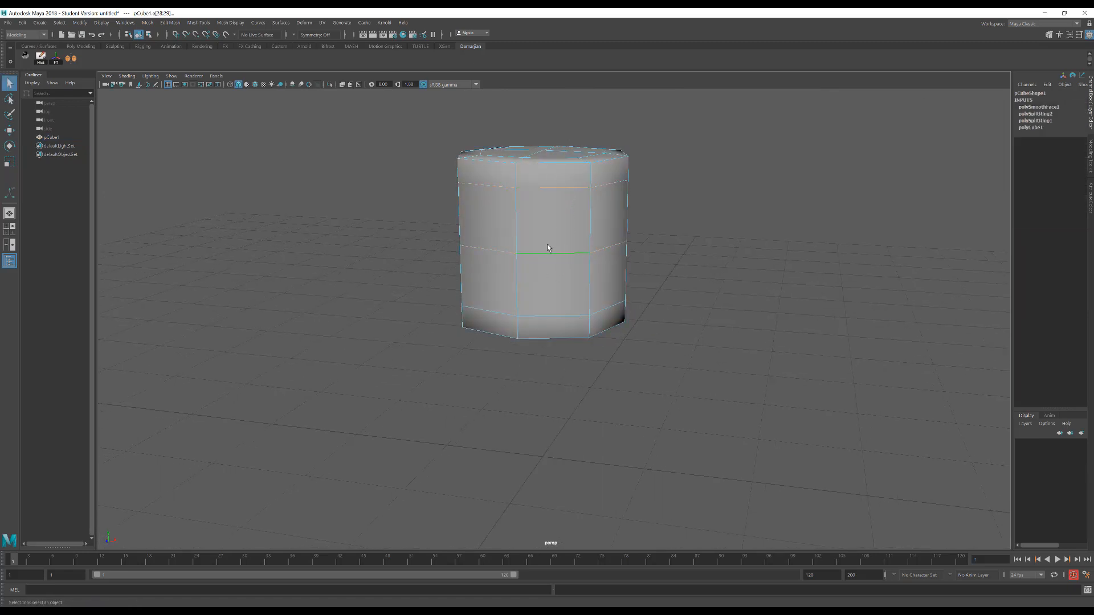
click(539, 317)
key(Delete)
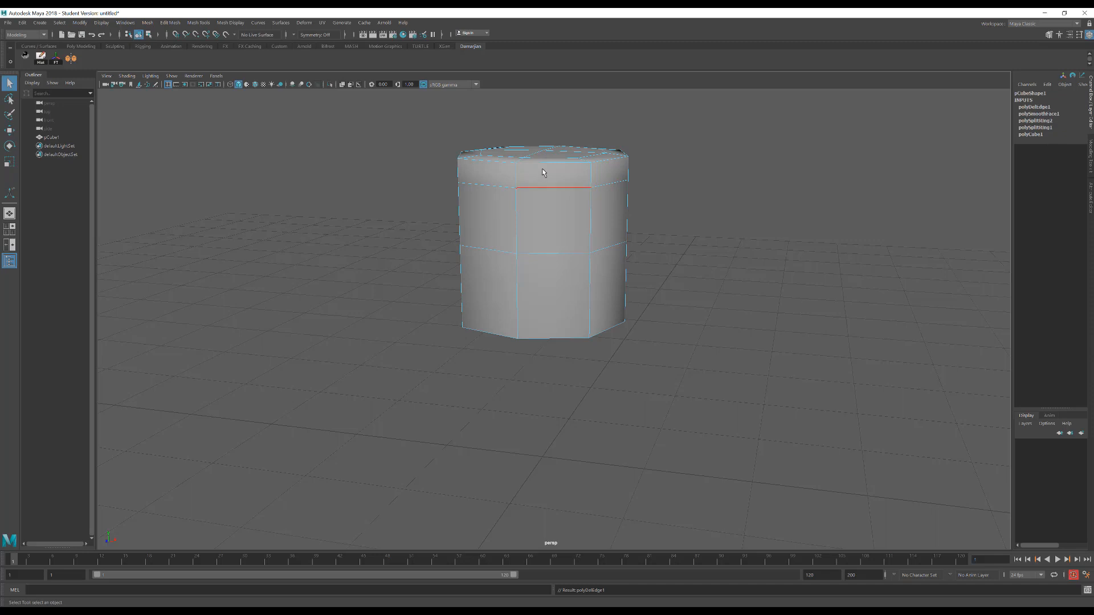
click(542, 188)
key(Delete)
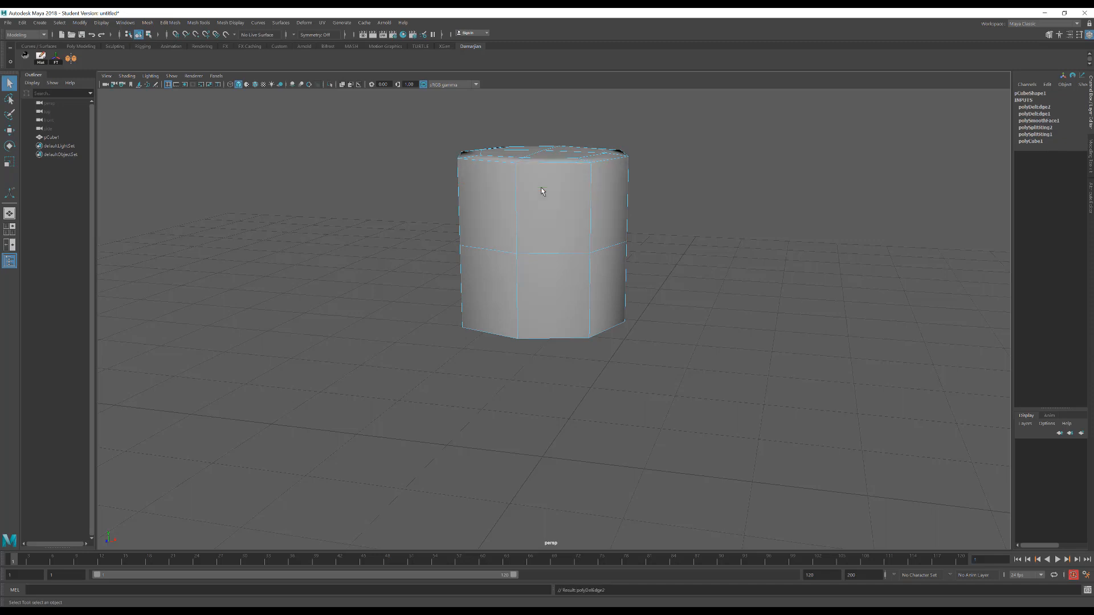
Select the four faces on the body's underside and activate the Move tool
alt+drag(454, 309, 457, 284)
mouse_move(551, 355)
right_down()
mouse_move(546, 342)
mouse_move(549, 375)
right_up()
click(513, 367)
shift+click(518, 379)
shift+click(557, 374)
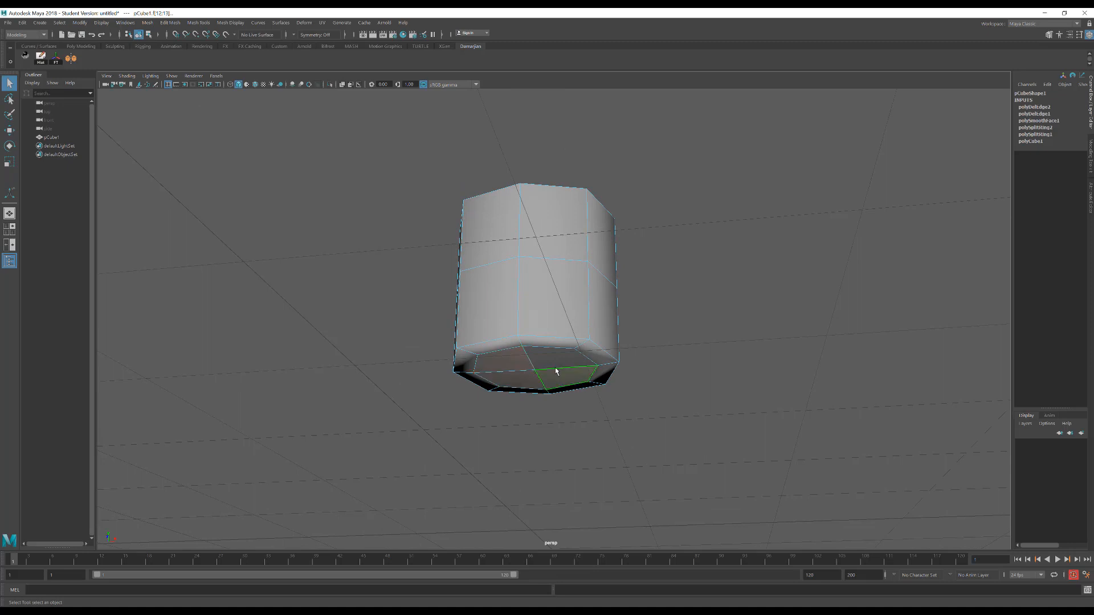
shift+click(560, 360)
alt+drag(576, 311, 569, 339)
key(w)
drag(545, 278, 545, 287)
mouse_move(495, 342)
alt+mouse_down()
mouse_move(510, 315)
mouse_move(506, 334)
alt+mouse_up()
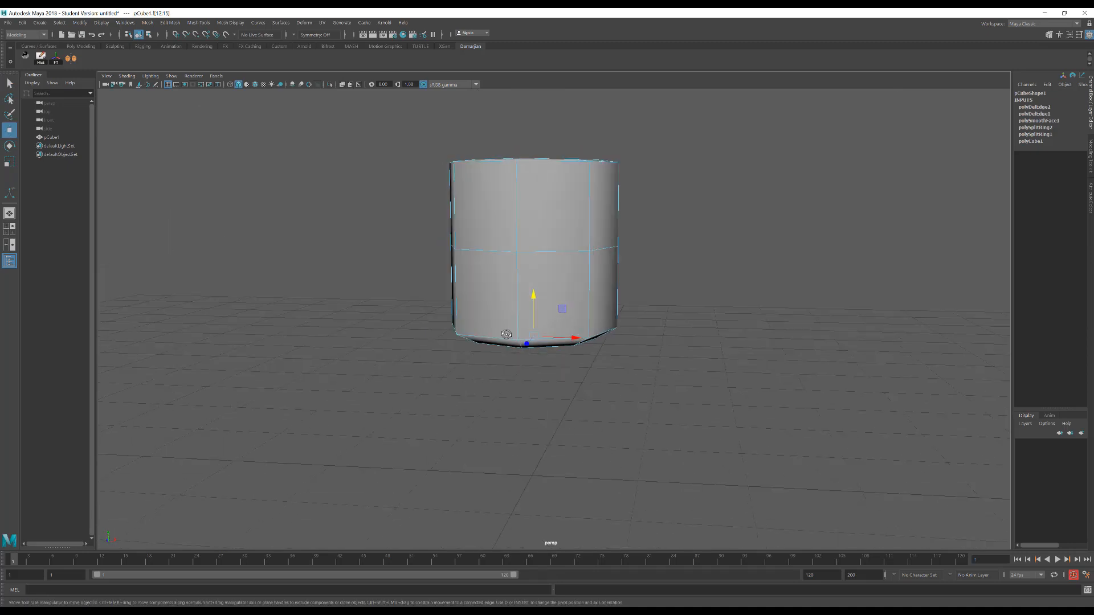
Enable soft selection, extend its falloff past the middle edge loop, and scale the underside faces inward to taper the body
key(b)
middle_drag(735, 344, 625, 346)
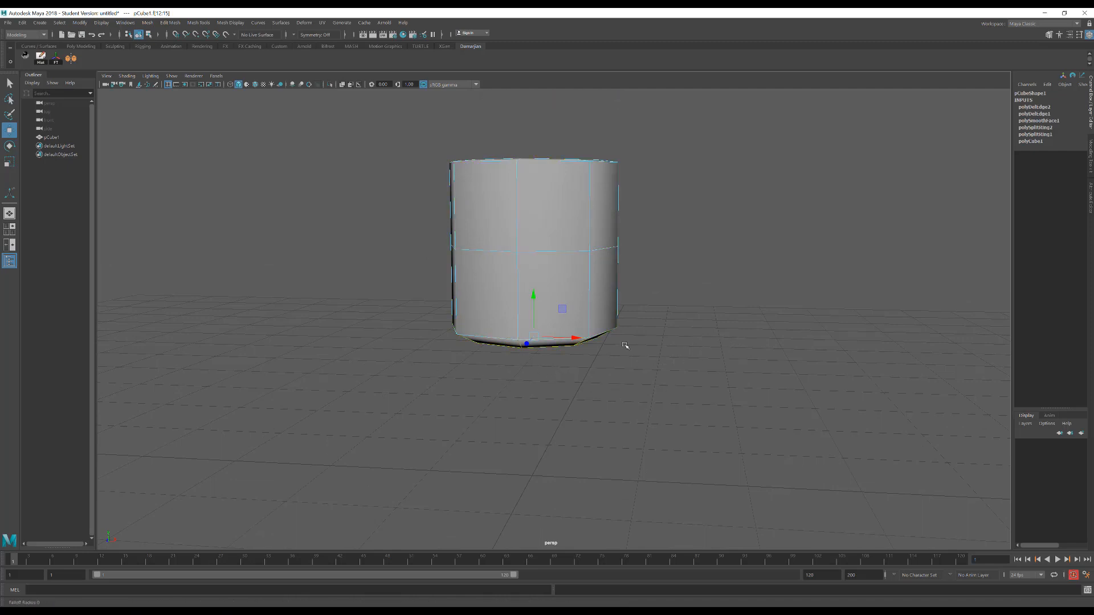
middle_drag(764, 356, 852, 367)
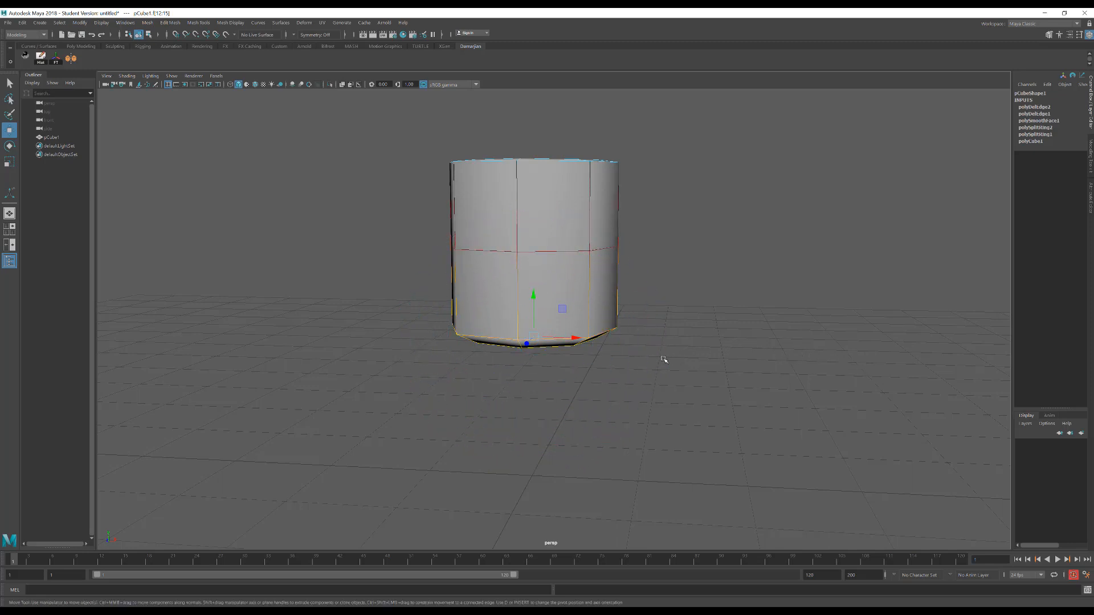
alt+drag(664, 360, 619, 361)
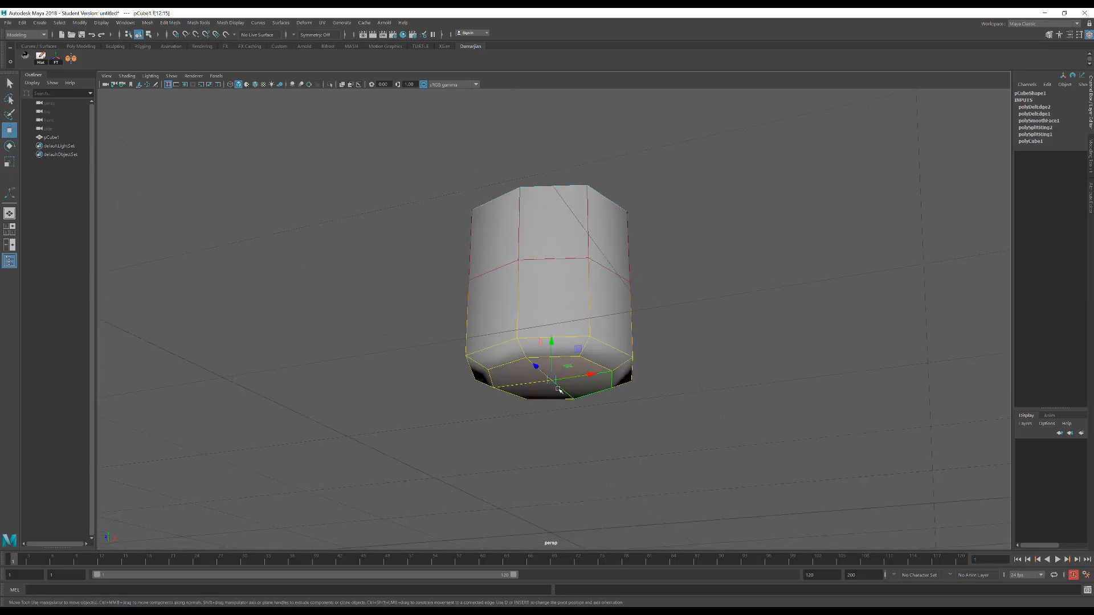
key(r)
drag(552, 380, 575, 294)
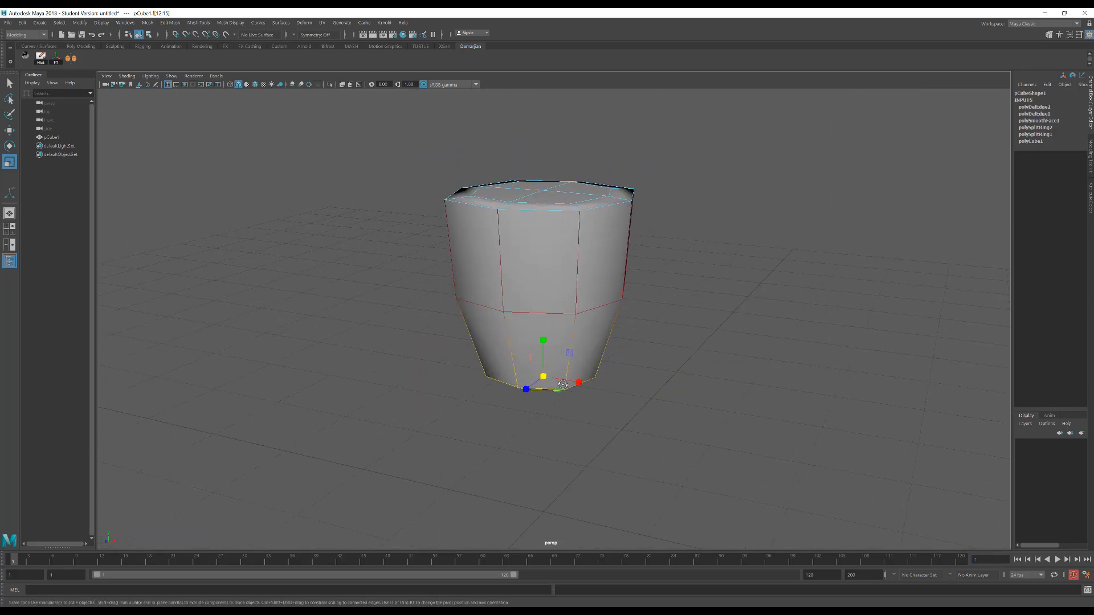
Select the four top faces, raise them slightly above the body's rim with soft selection off, and widen them
click(509, 191)
alt+drag(509, 191, 511, 258)
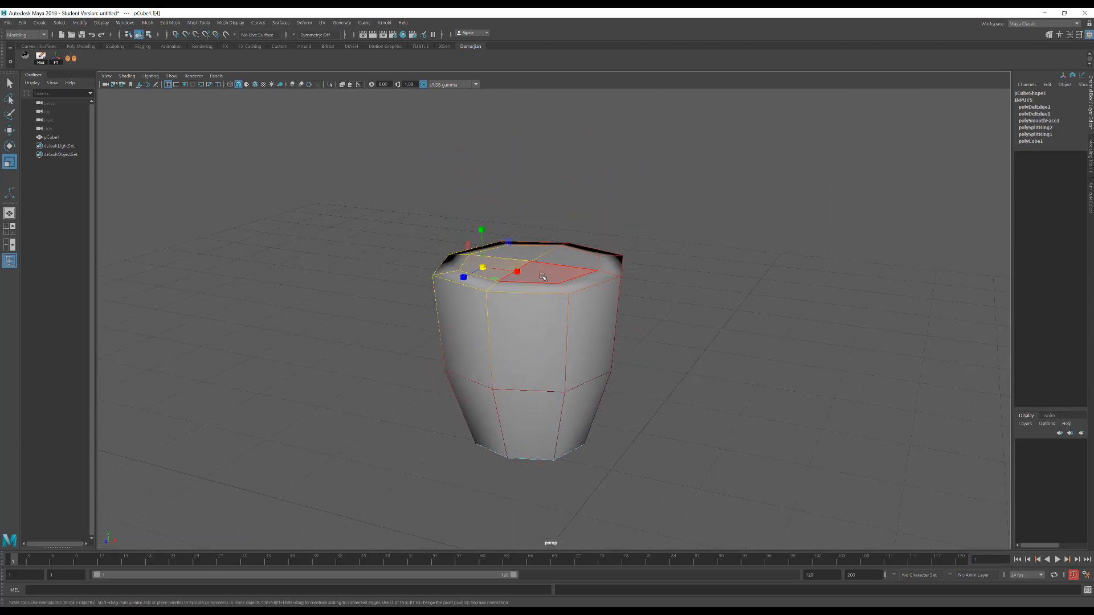
shift+click(511, 257)
key(w)
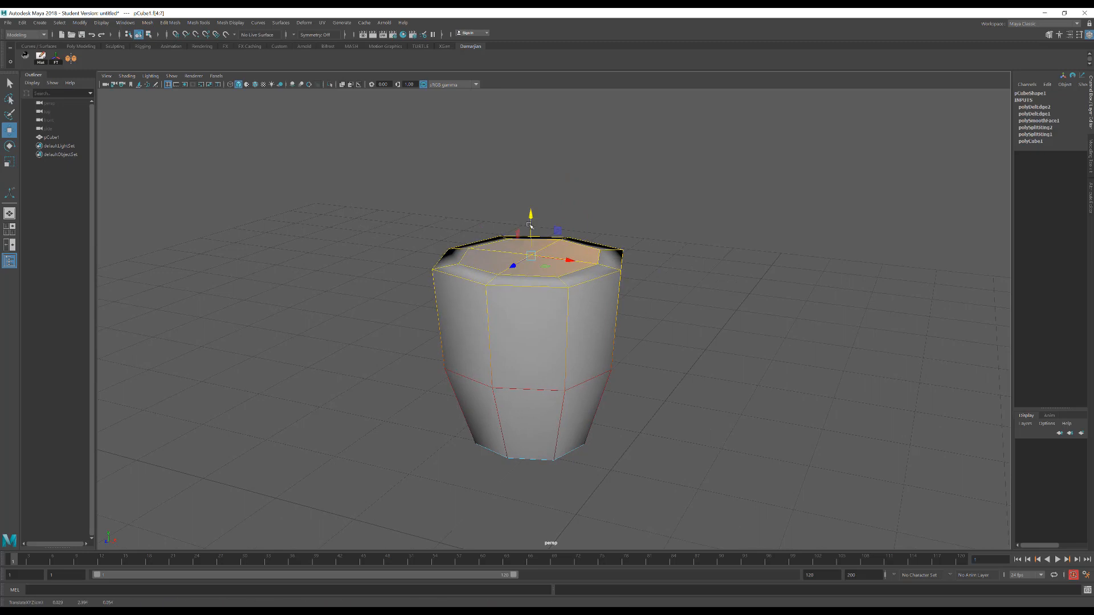
alt+drag(535, 244, 520, 279)
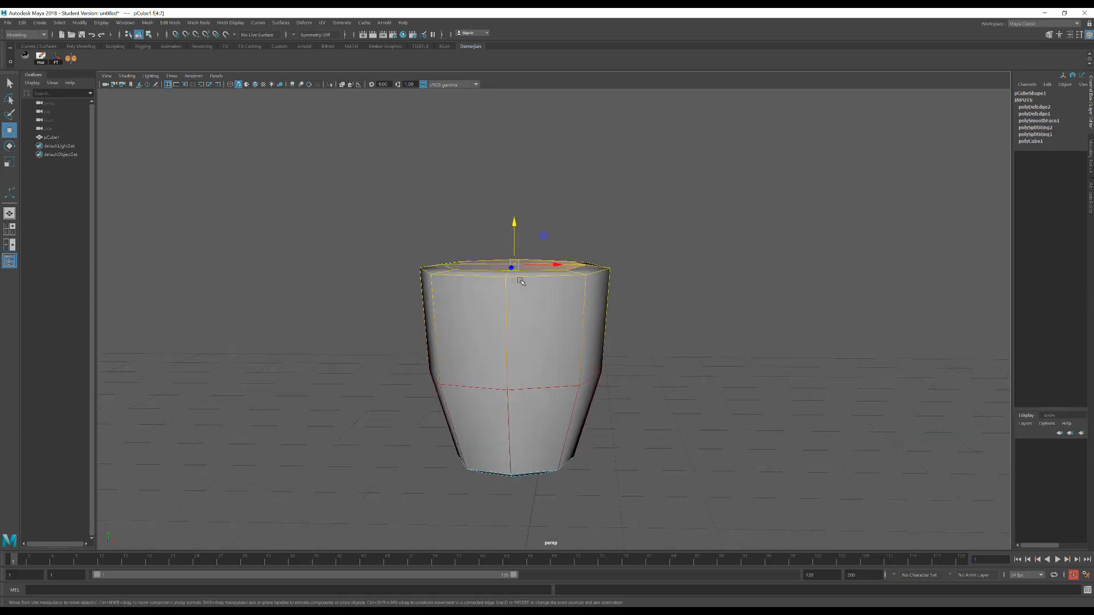
key(b)
drag(515, 224, 518, 218)
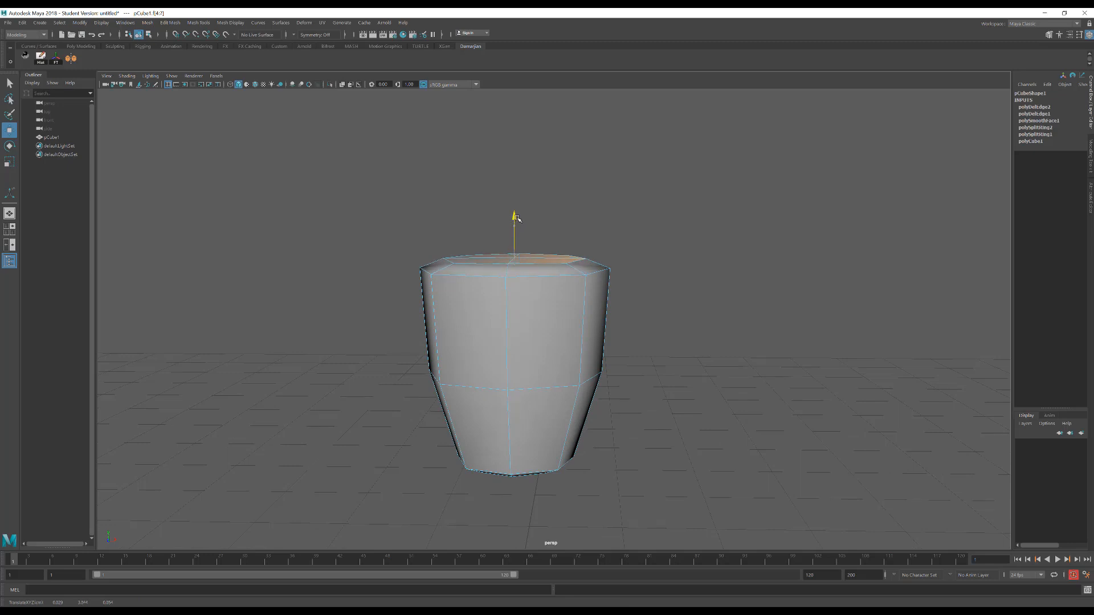
key(r)
alt+drag(647, 232, 620, 259)
key(w)
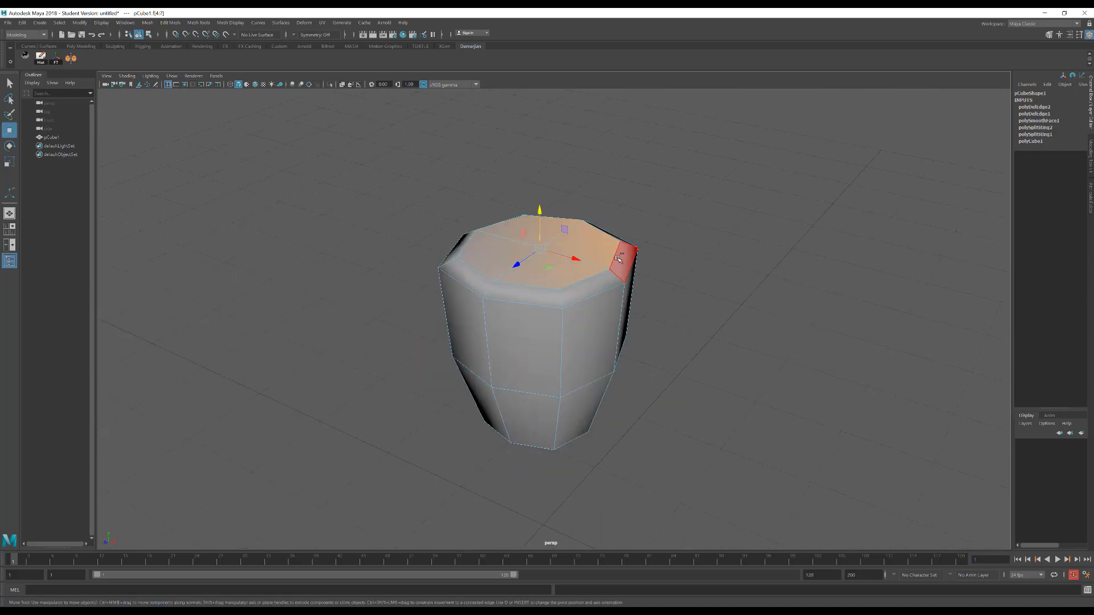
Extrude the top faces inward to form a rim, and extrude them again downward to form a shallow recess
key(ctrl+e)
key(r)
drag(539, 249, 528, 222)
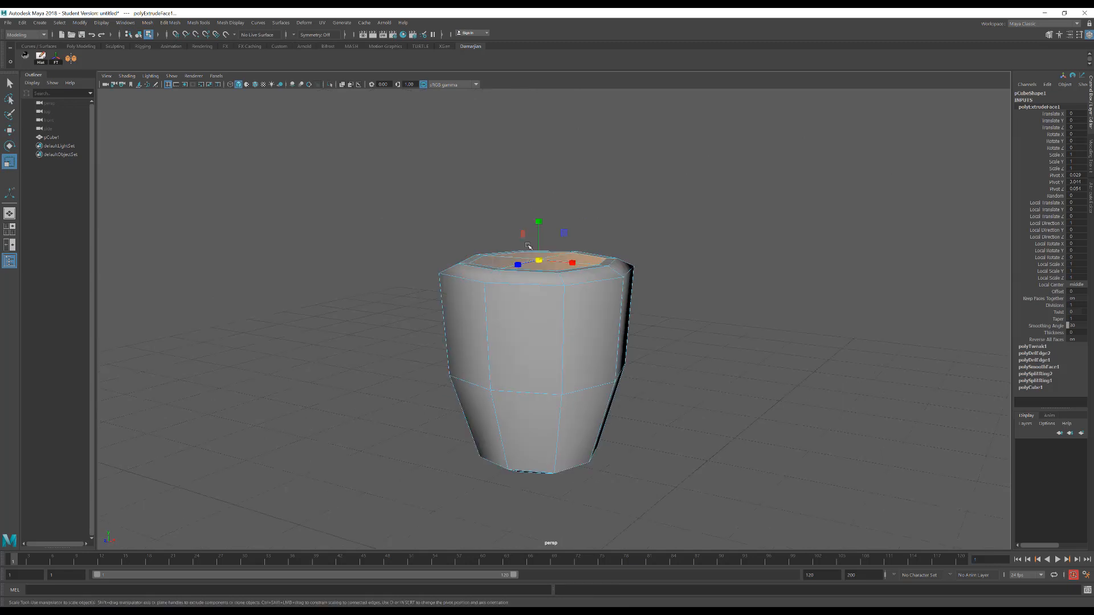
key(ctrl+e)
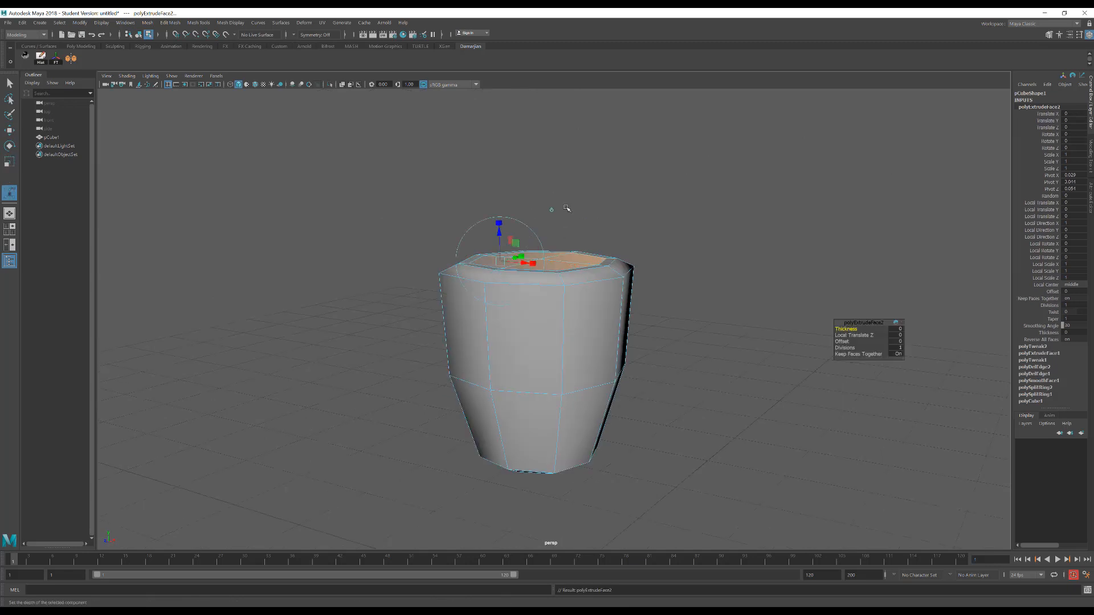
key(w)
alt+drag(544, 225, 504, 205)
Select the ring of inner wall faces in the recess and scale it outward to narrow the rim
click(500, 196)
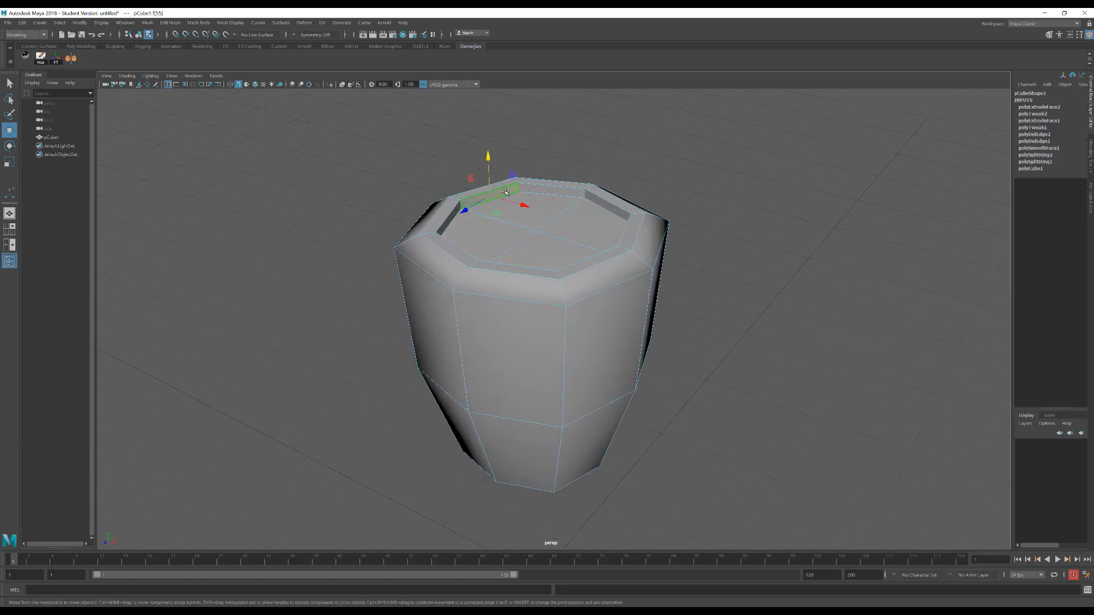
double_click(562, 191)
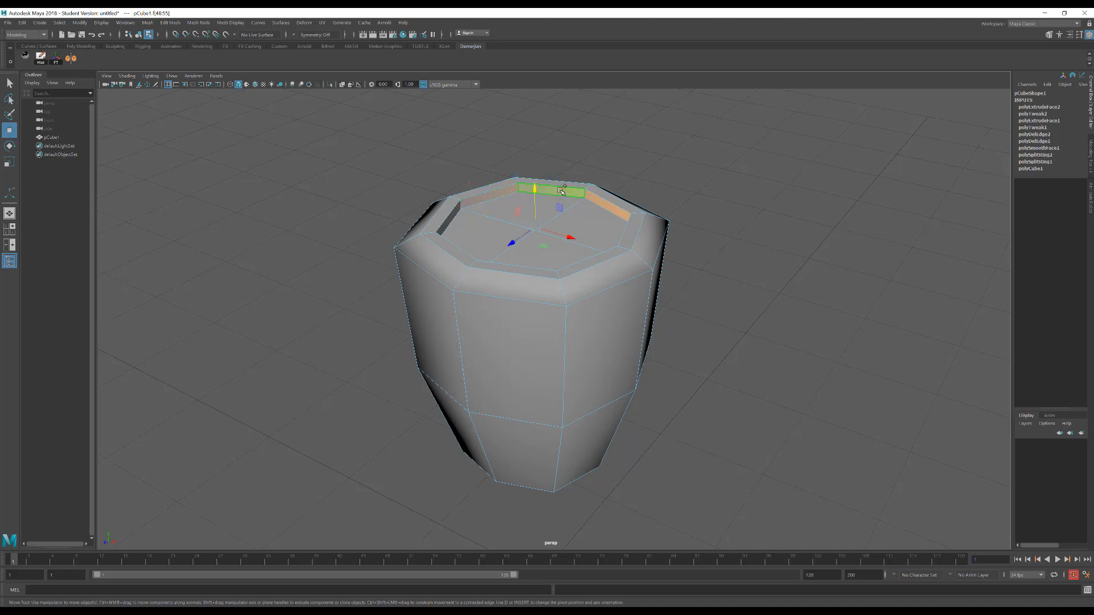
key(r)
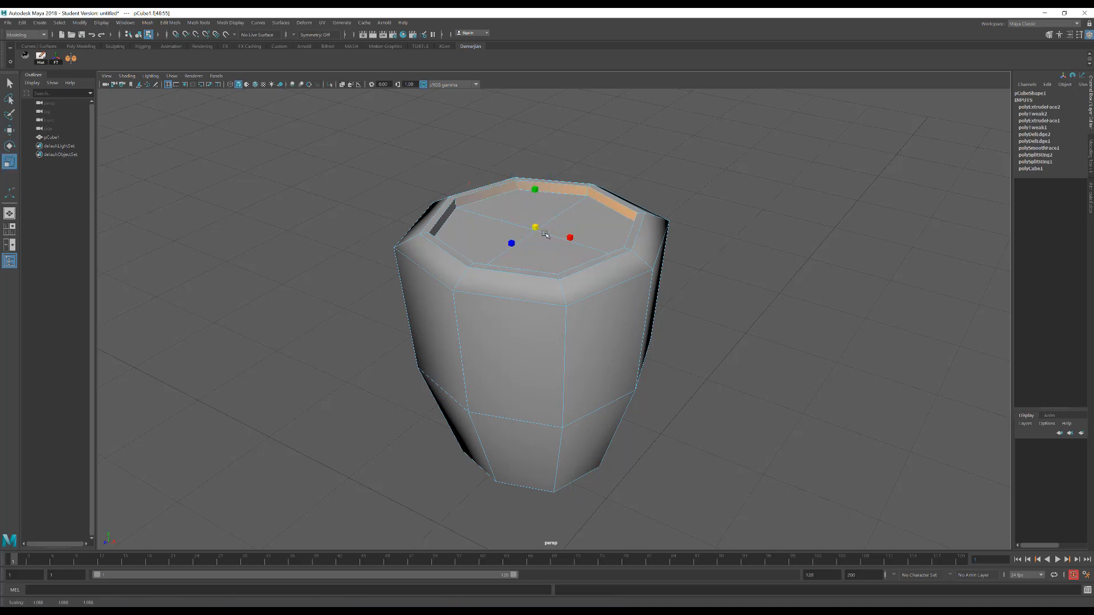
alt+drag(561, 236, 504, 242)
scroll(480, 261, down, 3)
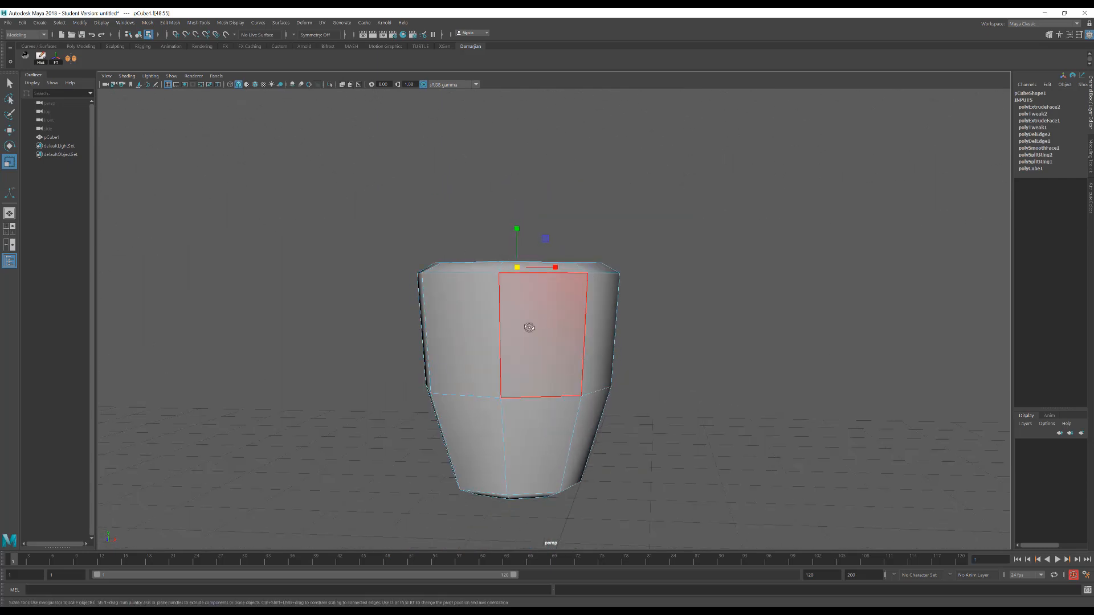
alt+drag(532, 325, 496, 340)
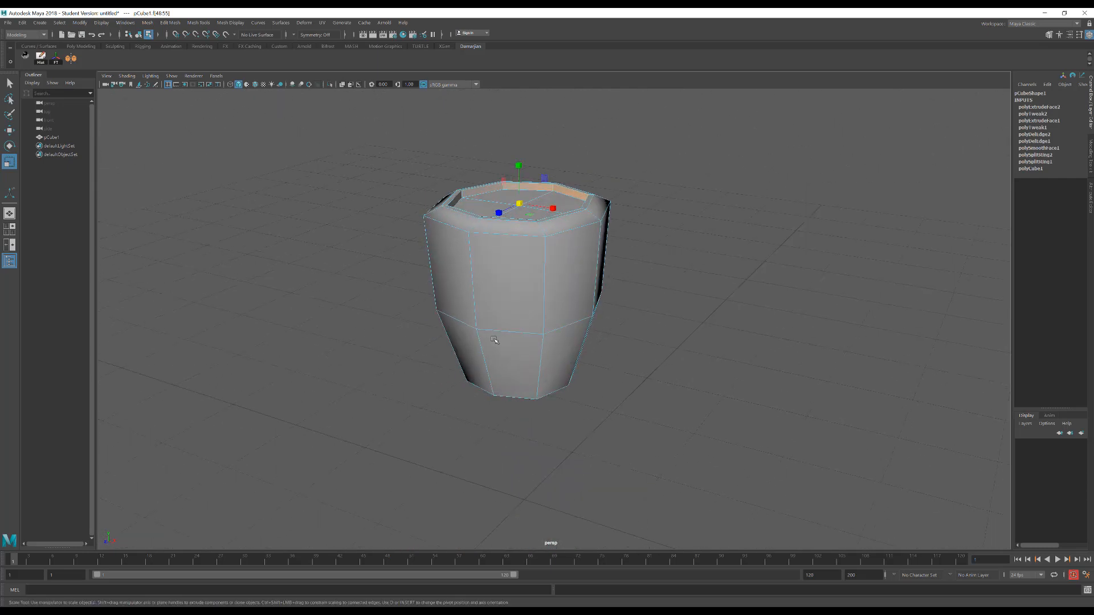
Create a second polygon cube about 1.62 units wide on the grid beside the body
click(476, 453)
shift+right_click(475, 450)
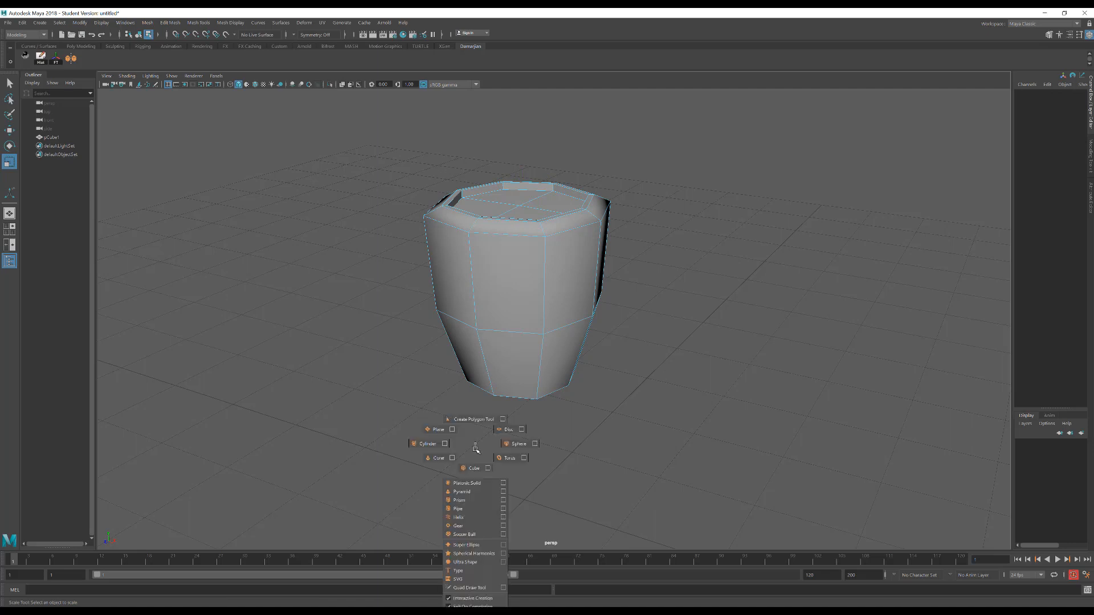
click(474, 468)
drag(525, 447, 617, 455)
Grid-snap the second cube above the body in the side view at Translate Y 4 and Z 0, and switch to the front view
key(space)
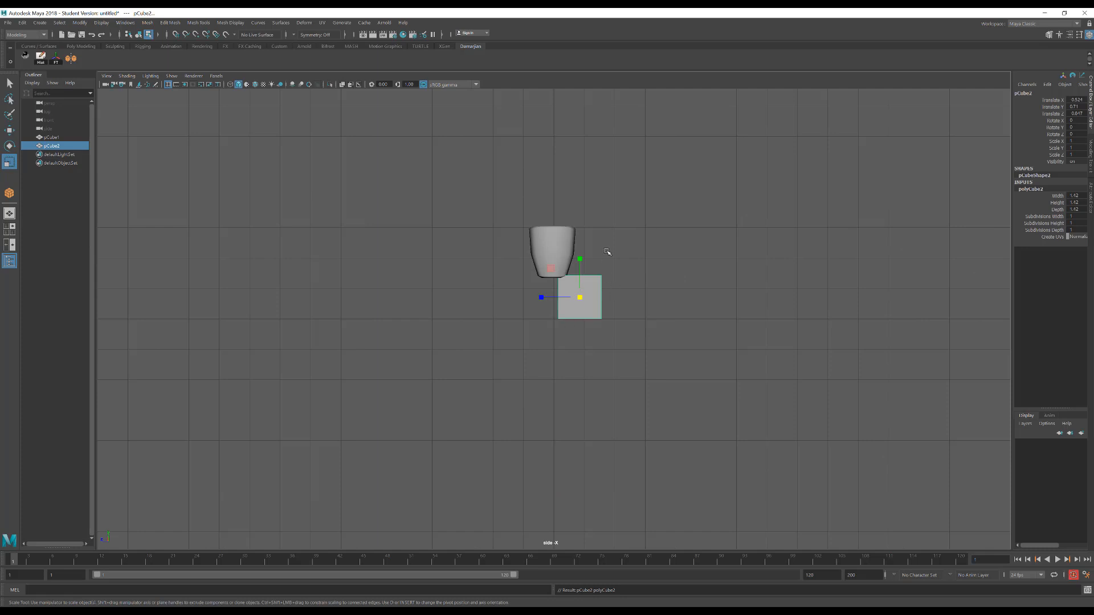
key(w)
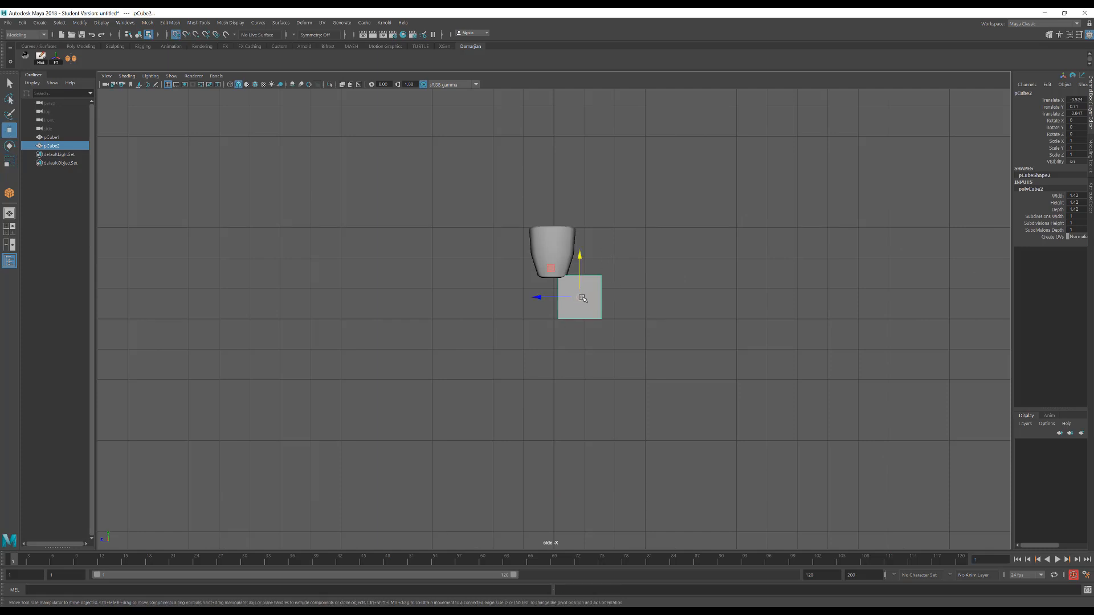
drag(580, 297, 555, 197)
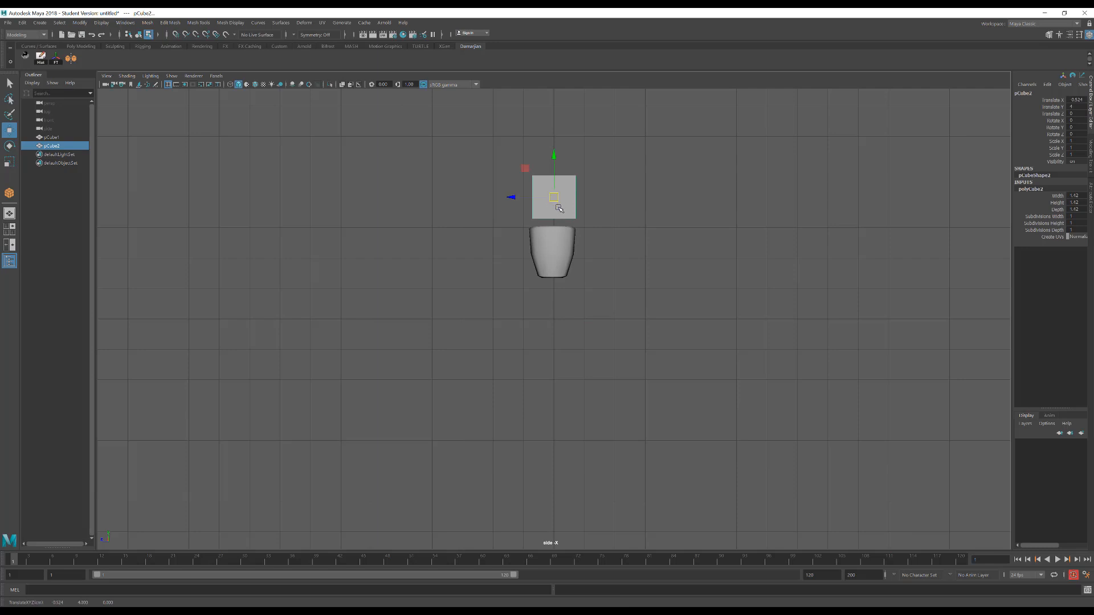
key(space)
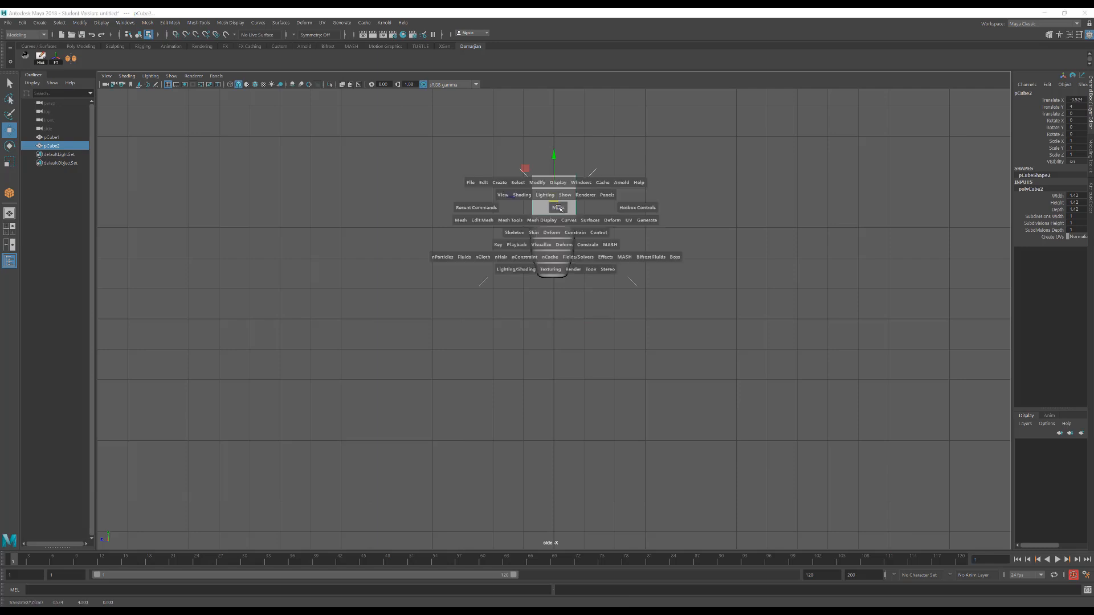
drag(559, 208, 556, 234)
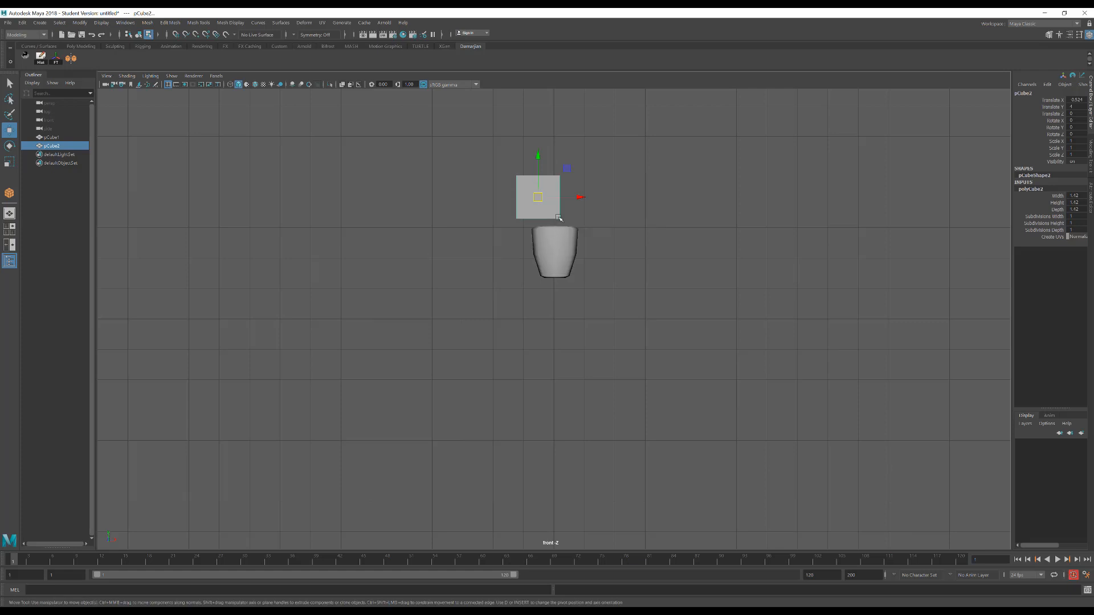
Grid-snap the second cube to Translate X 0 so it sits centred above the body
key(x)
drag(538, 197, 561, 197)
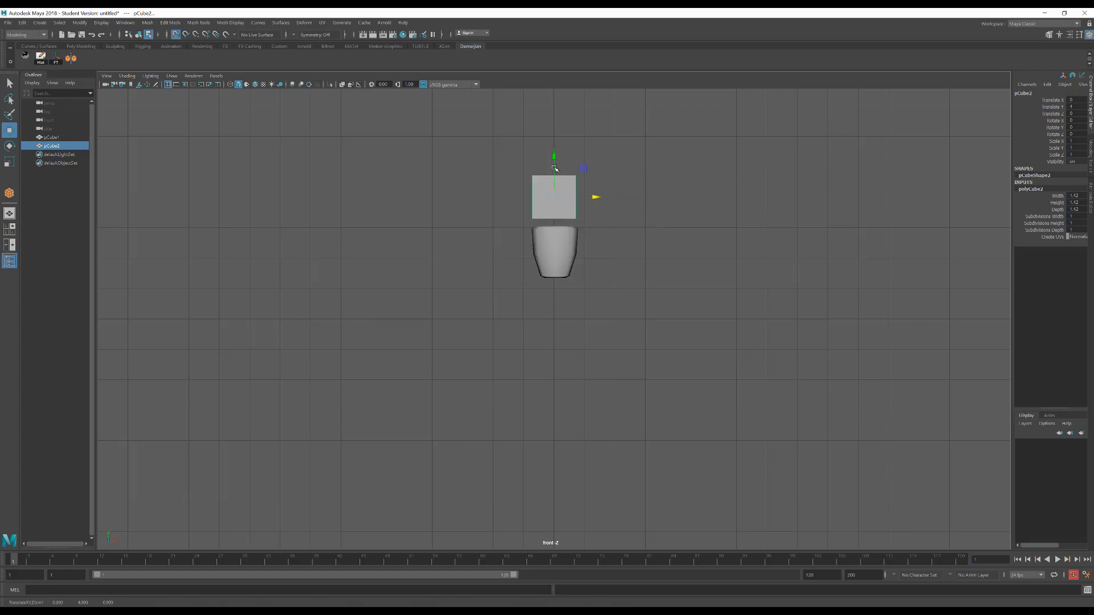
Smooth the second cube in the perspective view with 2 divisions to round it into a ball
scroll(570, 201, up, 2)
alt+middle_drag(570, 205, 555, 301)
key(space)
drag(558, 256, 559, 251)
alt+drag(561, 257, 573, 276)
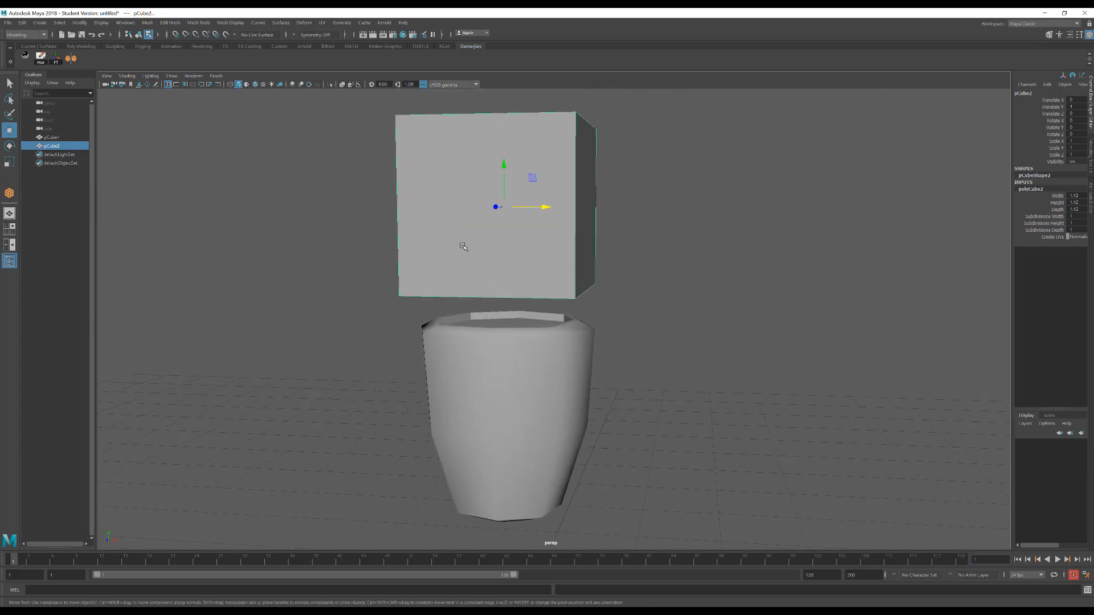
shift+right_click(577, 165)
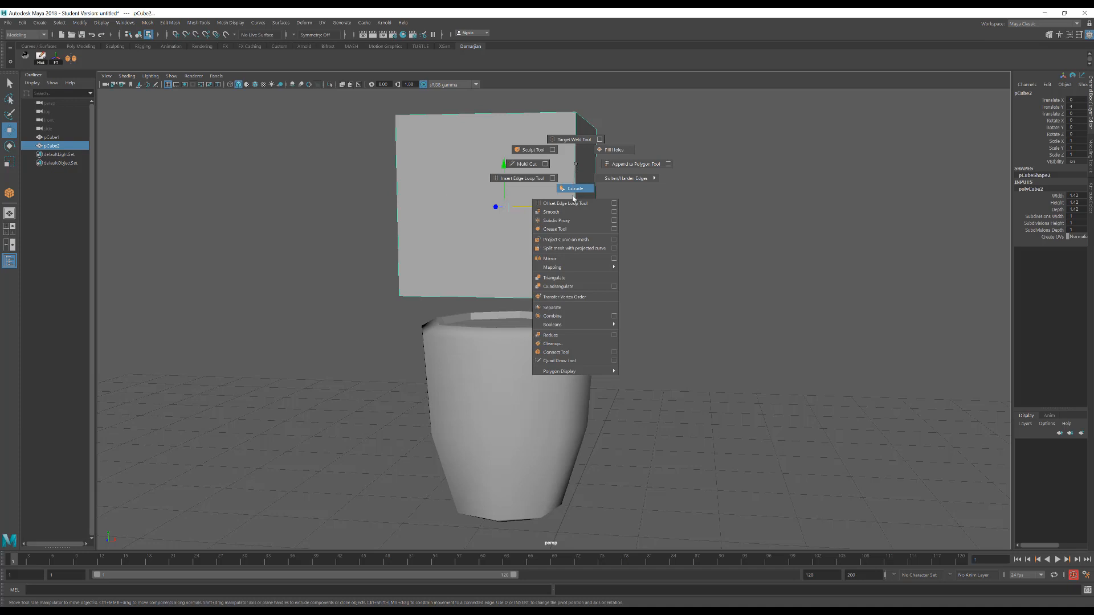
click(551, 212)
alt+drag(576, 208, 541, 208)
click(550, 208)
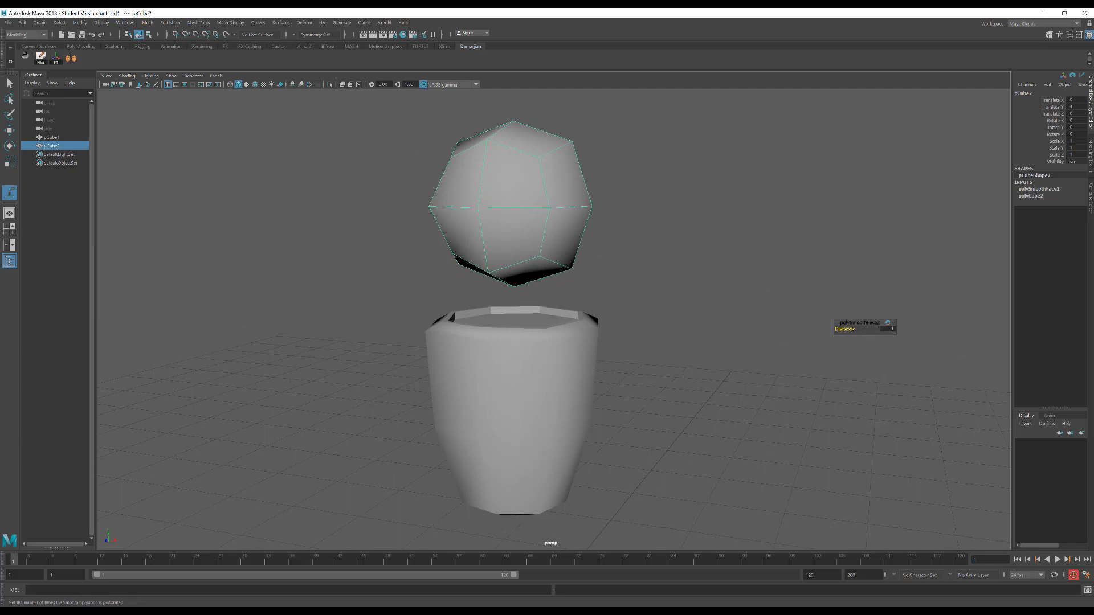
mouse_move(846, 329)
middle_down()
mouse_move(872, 329)
mouse_move(838, 329)
mouse_move(855, 329)
middle_up()
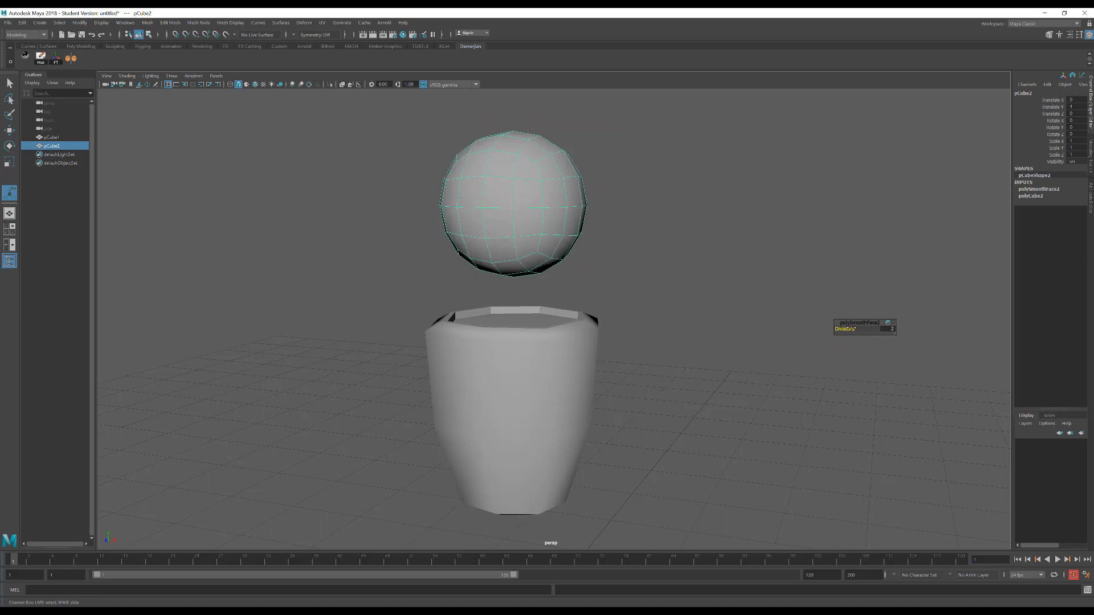
Select the faces of the ball's lower half and delete them to leave a dome
mouse_move(521, 188)
alt+mouse_down()
mouse_move(576, 203)
mouse_move(531, 190)
mouse_move(538, 200)
alt+mouse_up()
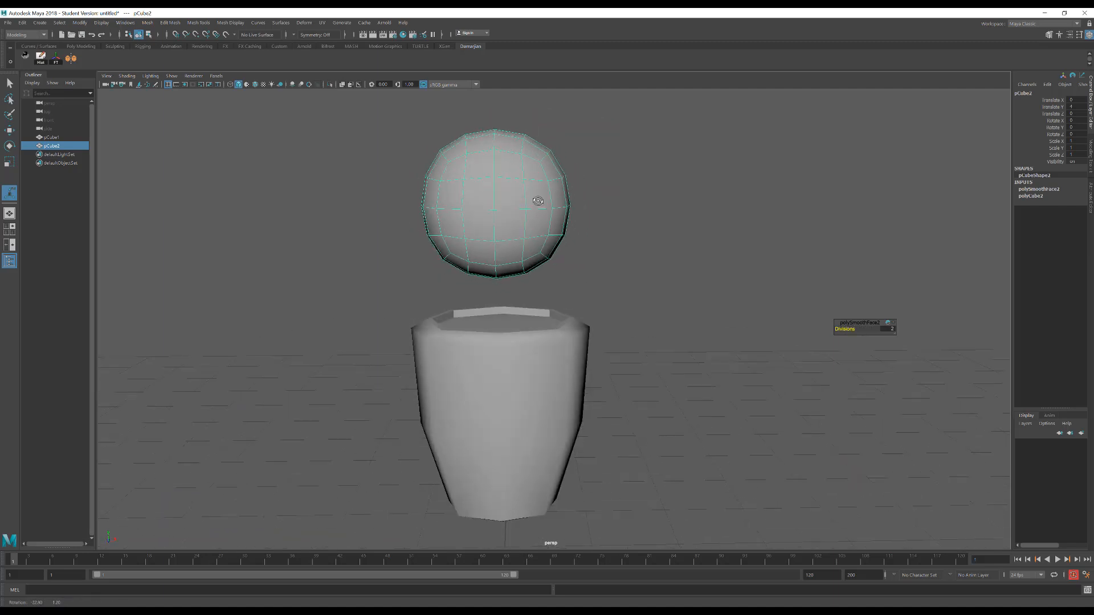
right_click(611, 183)
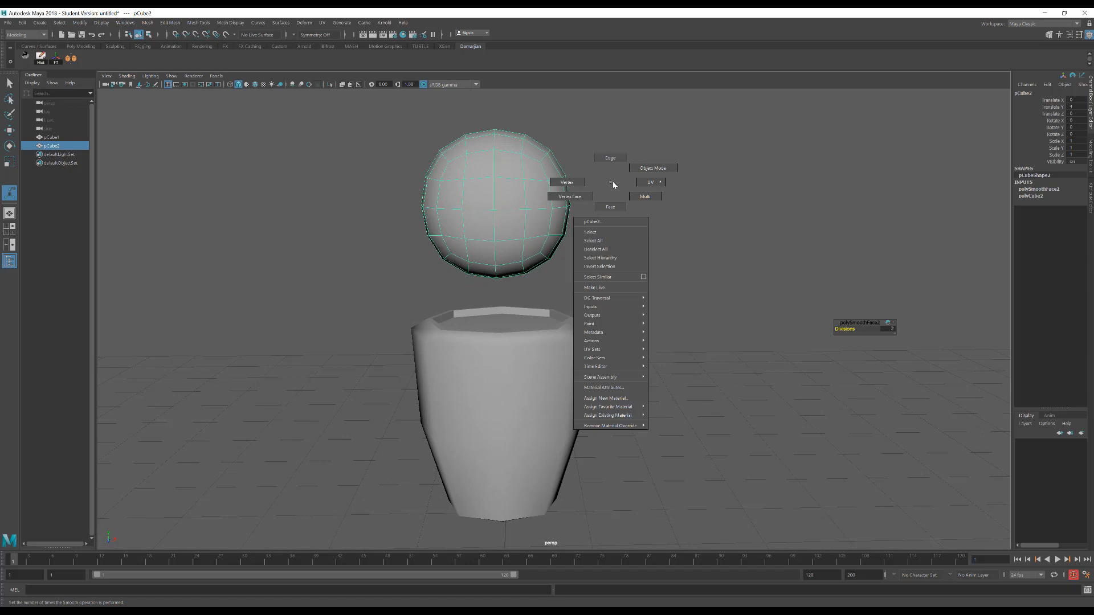
click(607, 210)
drag(667, 338, 323, 225)
alt+drag(322, 226, 425, 237)
alt+middle_drag(425, 238, 331, 235)
key(Delete)
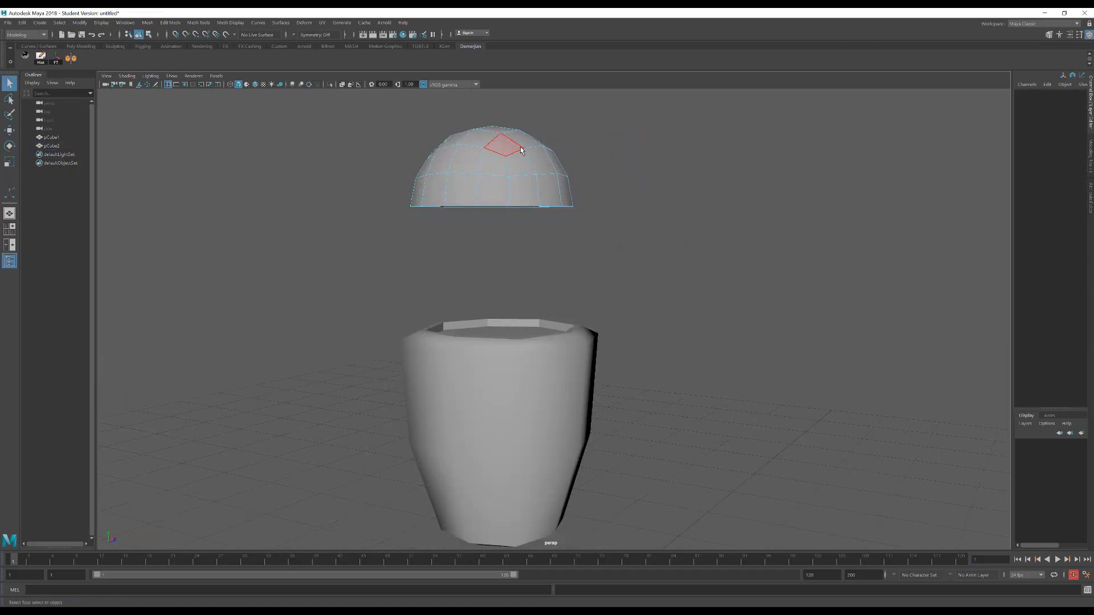
Lower the dome onto the body's rim and scale it uniformly to about 0.979 so it fits the opening
click(502, 151)
key(w)
drag(495, 157, 490, 292)
alt+drag(544, 312, 560, 280)
key(r)
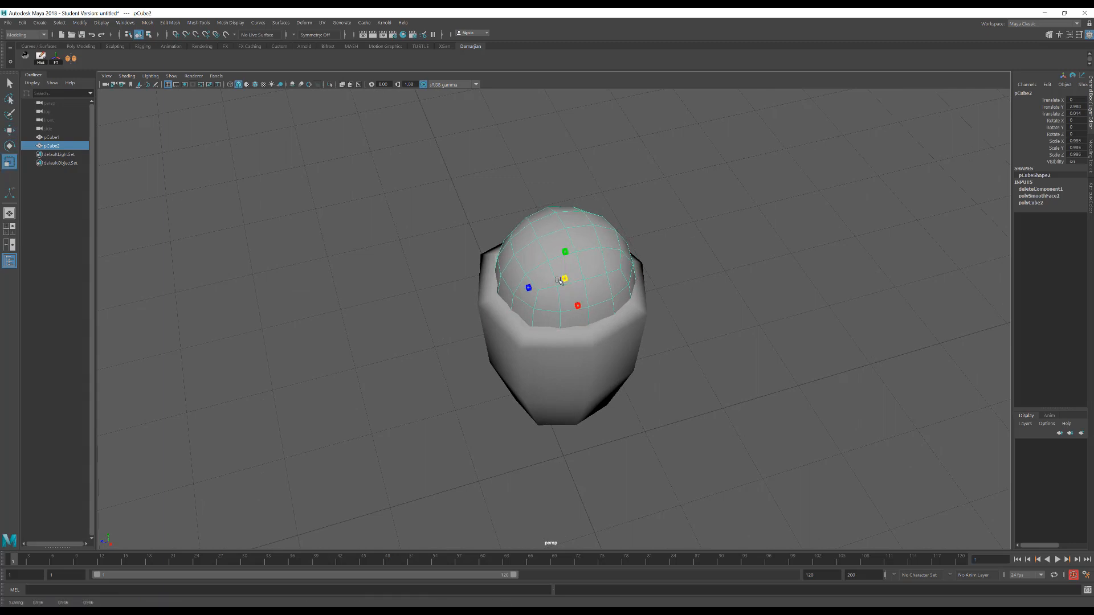
alt+drag(482, 268, 499, 257)
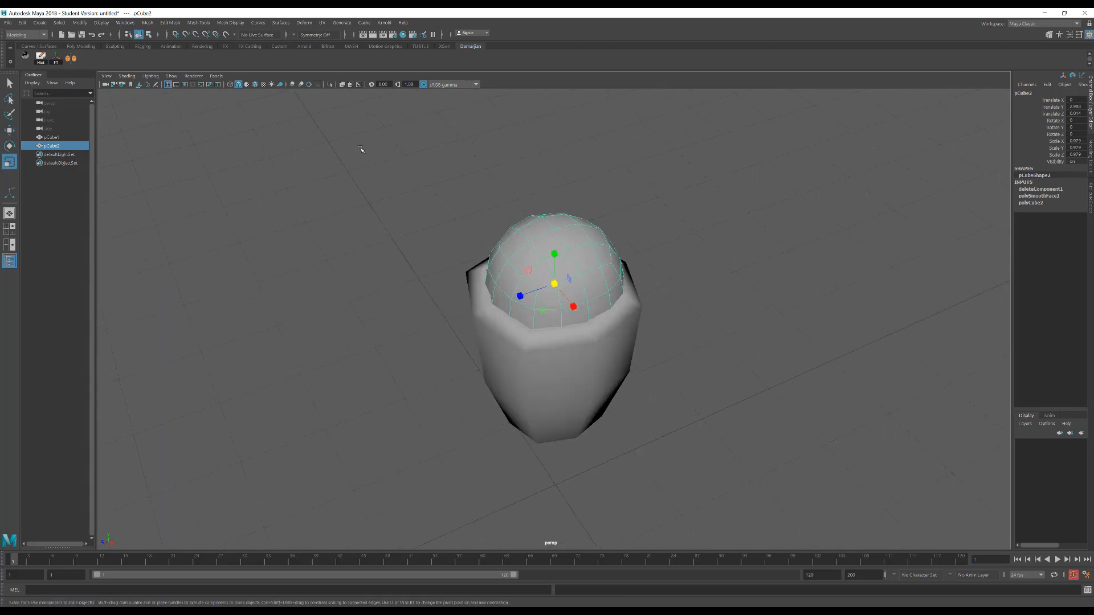
Overlay the wireframe on the shaded models and turn on ambient occlusion in the perspective view
click(255, 85)
mouse_move(506, 317)
alt+mouse_down()
mouse_move(489, 296)
mouse_move(492, 317)
alt+mouse_up()
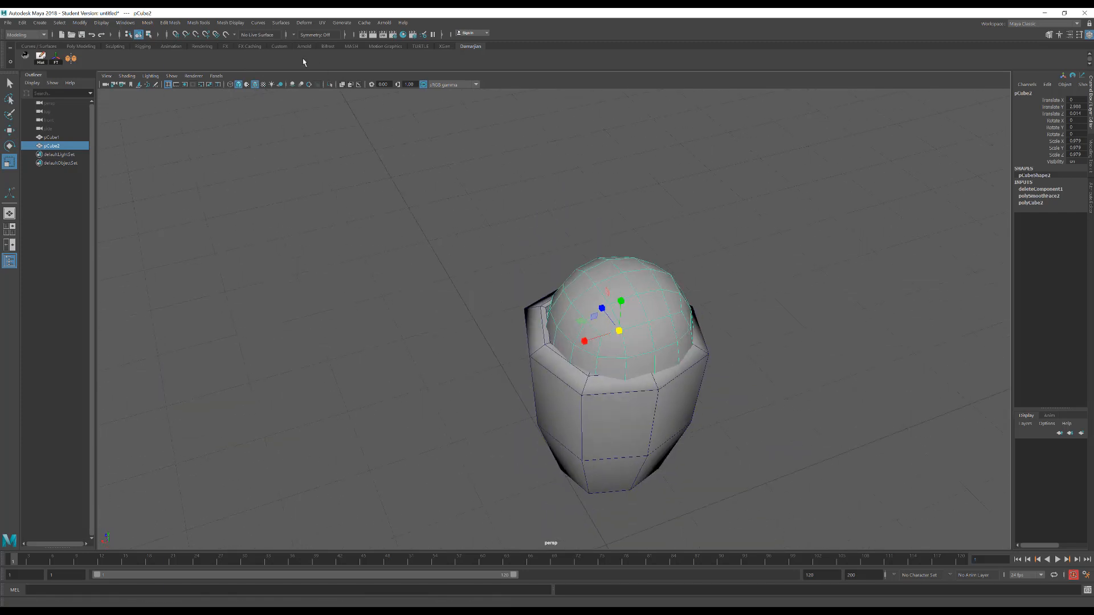
click(257, 86)
click(257, 86)
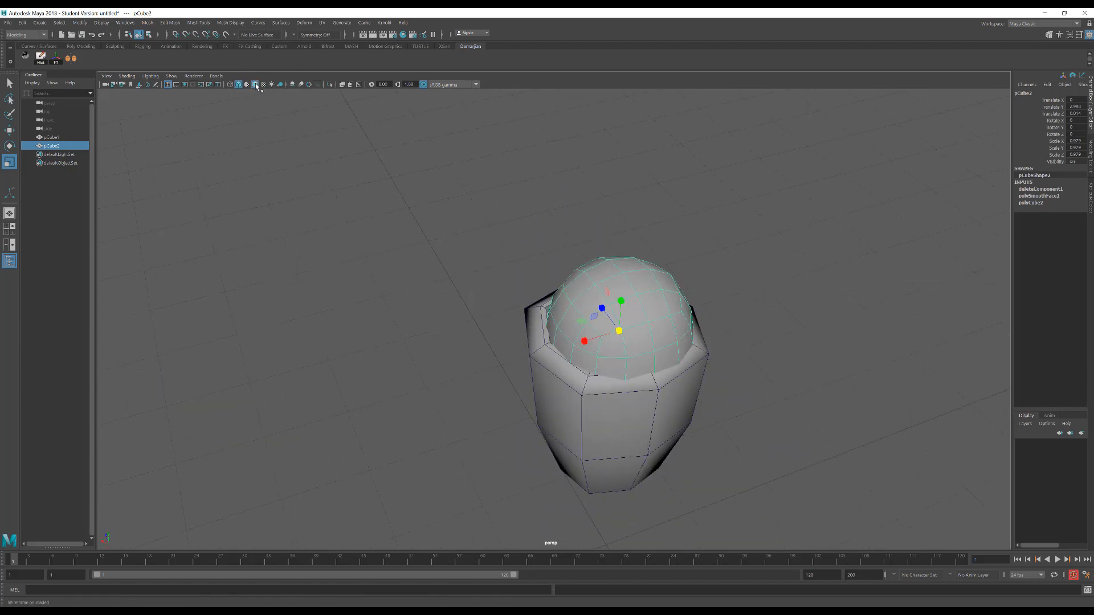
click(292, 84)
mouse_move(415, 313)
alt+mouse_down()
mouse_move(530, 338)
mouse_move(506, 367)
alt+mouse_up()
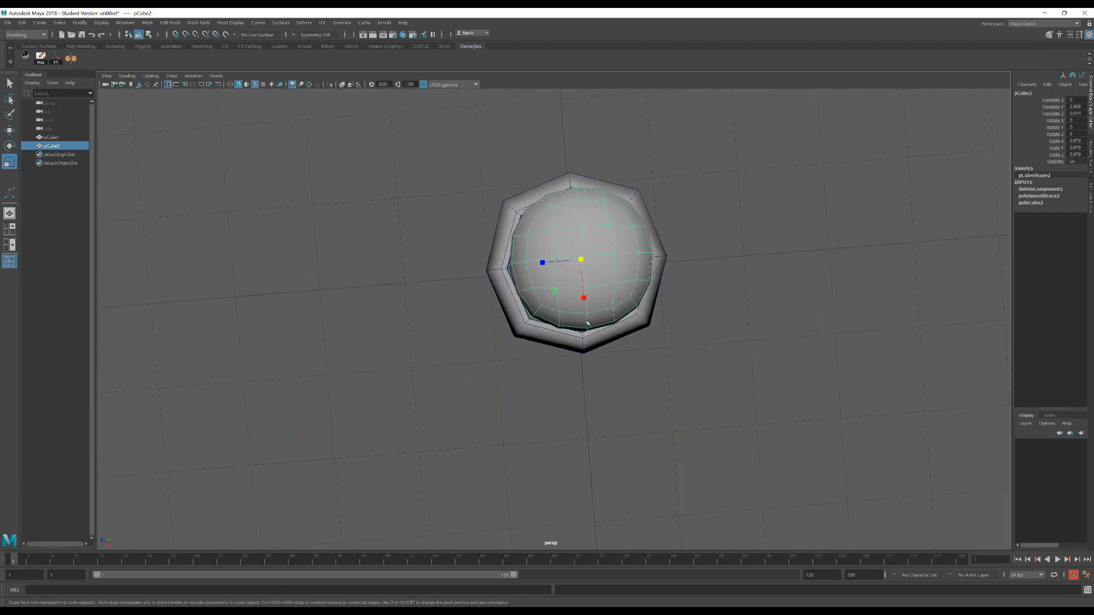
key(w)
shift+click(649, 303)
alt+right_drag(649, 303, 781, 280)
alt+drag(518, 261, 429, 299)
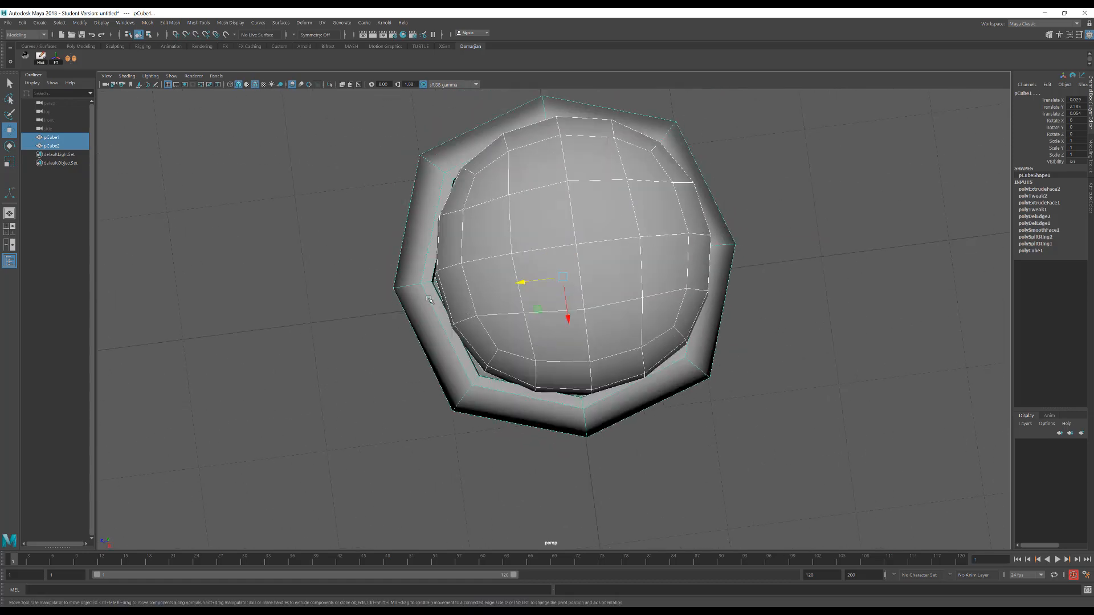
drag(574, 323, 571, 324)
click(563, 318)
key(ctrl+z)
key(ctrl+z)
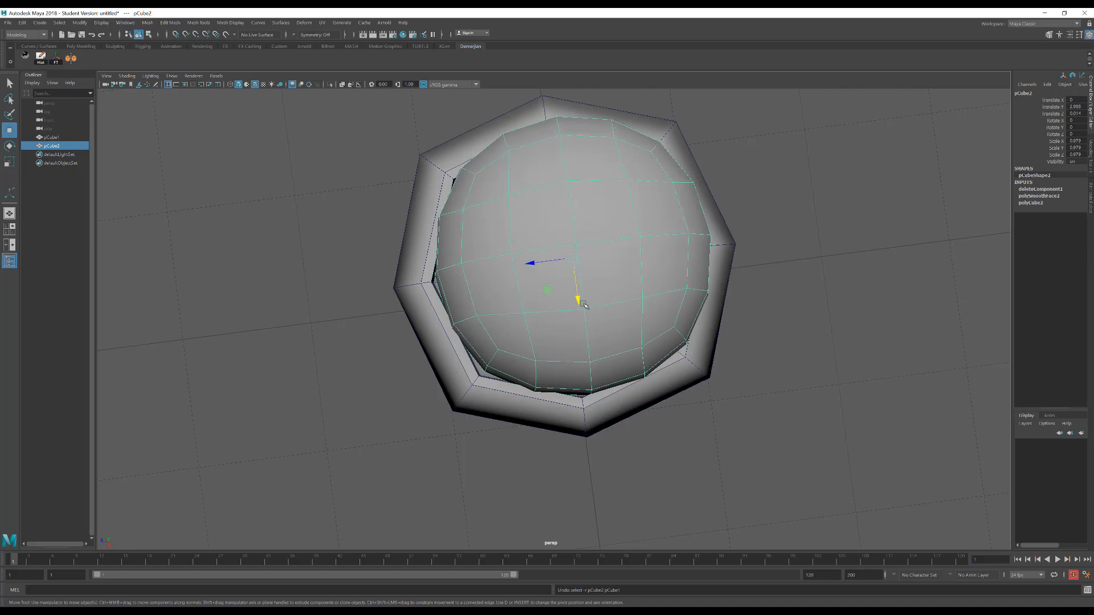
Move the dome slightly along X and Z to centre it inside the body's rim
drag(582, 306, 565, 306)
drag(530, 270, 524, 270)
alt+drag(456, 313, 547, 263)
Examine how the dome and body line up with the grid's centre line in the front and side views
key(space)
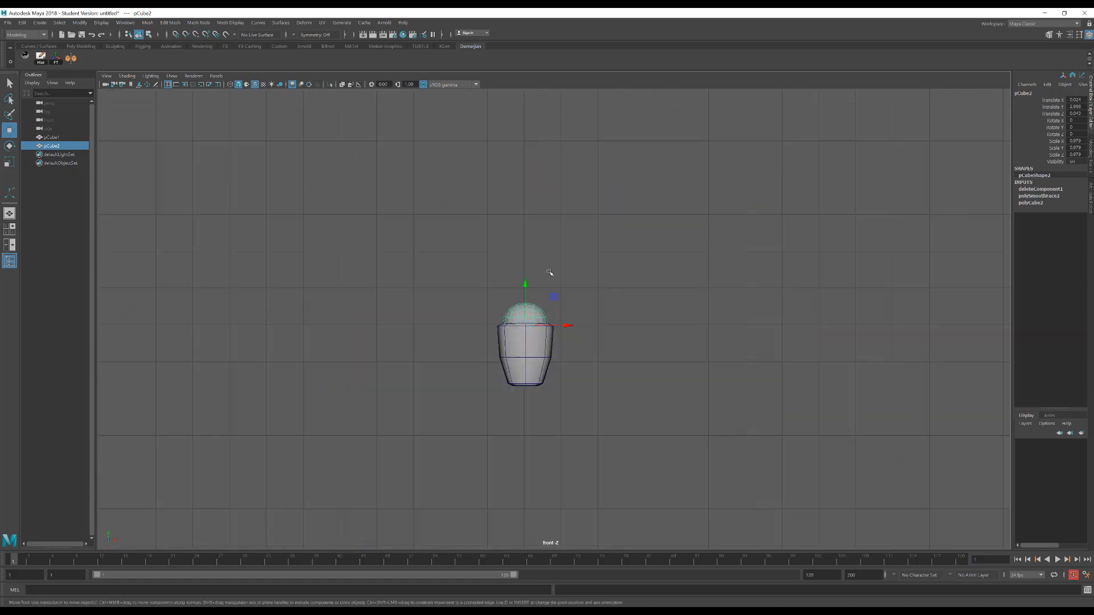
click(593, 296)
scroll(572, 317, up, 5)
alt+middle_drag(545, 326, 545, 298)
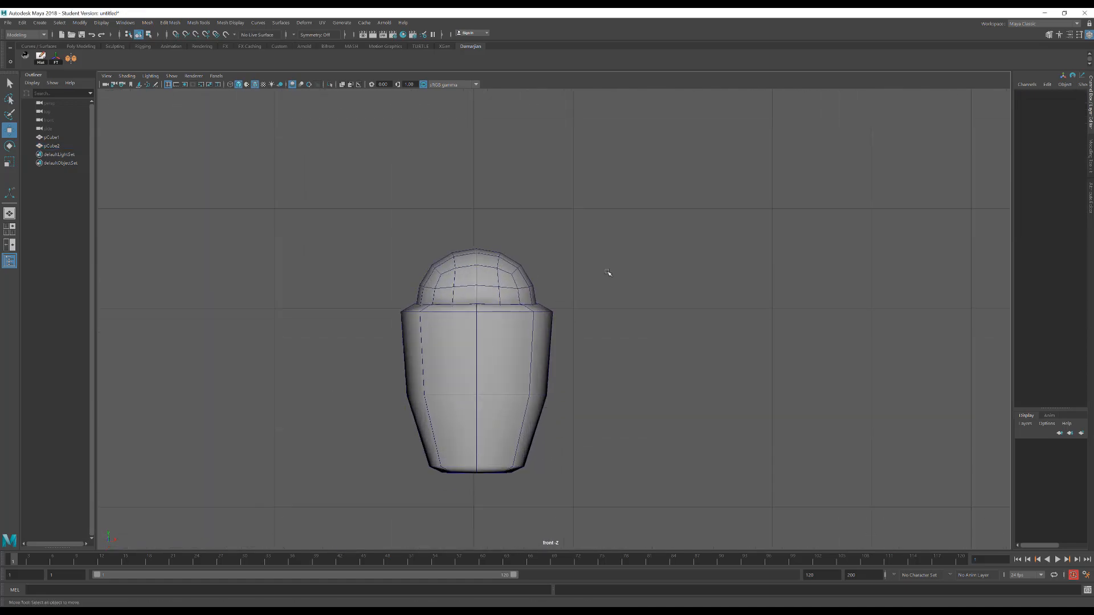
key(space)
drag(607, 271, 632, 272)
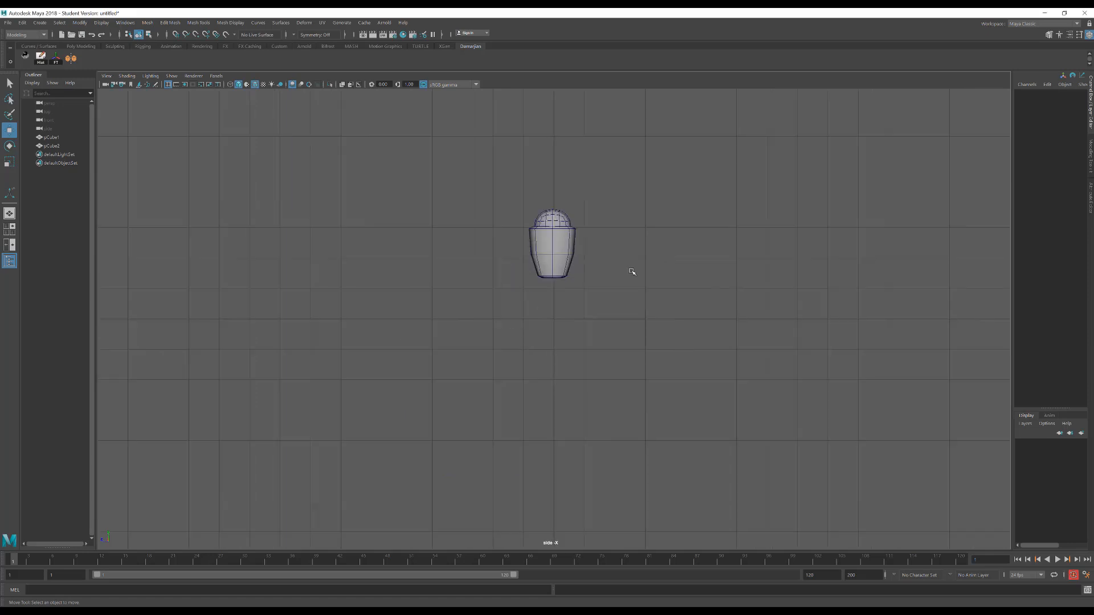
scroll(592, 257, up, 2)
scroll(587, 232, up, 2)
Select the body and dome together in the side view and grid-snap them to Translate Z 0
click(560, 151)
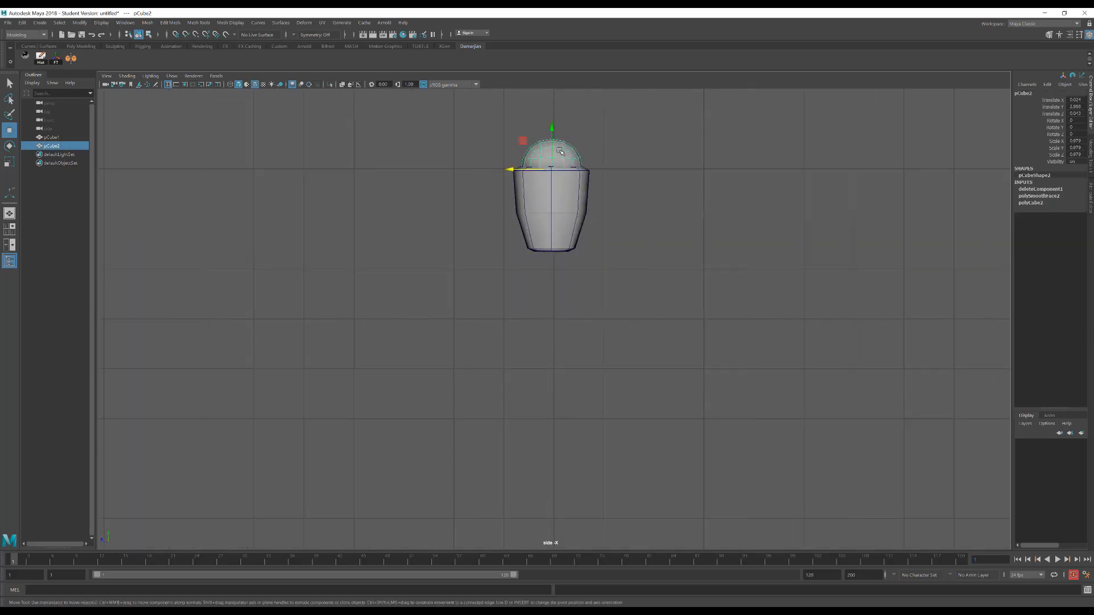
key(f)
scroll(576, 186, down, 10)
scroll(584, 338, up, 3)
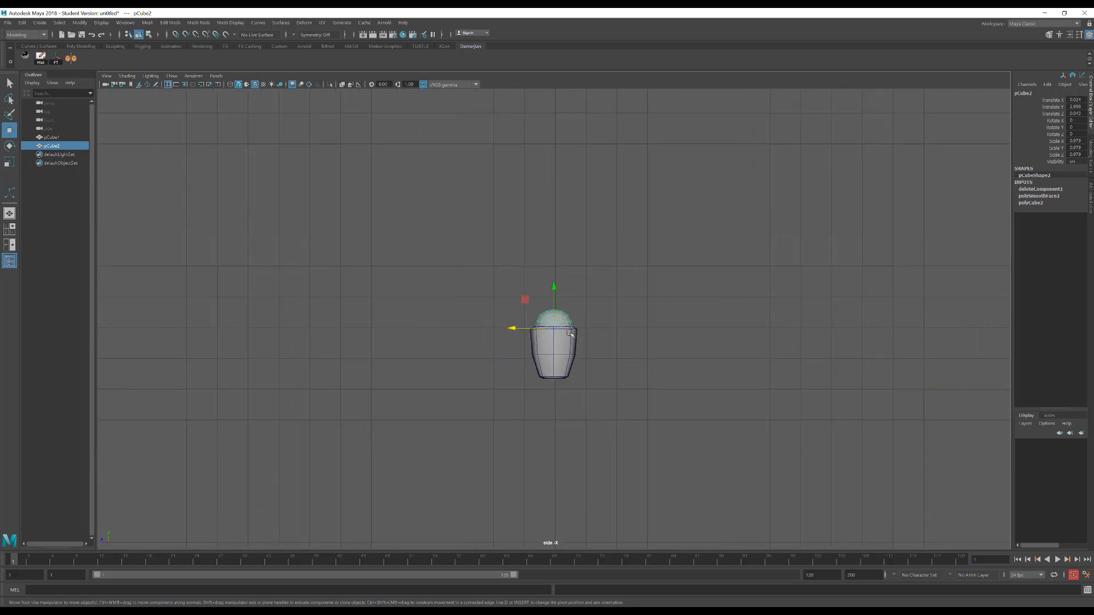
scroll(581, 334, up, 4)
drag(424, 267, 568, 411)
alt+middle_drag(664, 314, 634, 295)
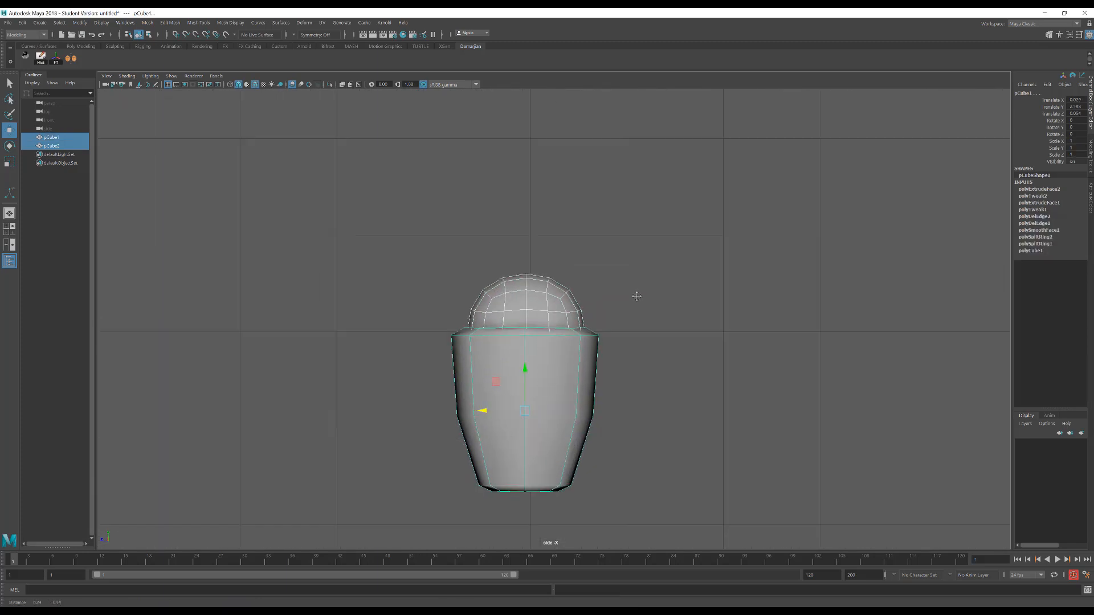
middle_drag(485, 407, 491, 406)
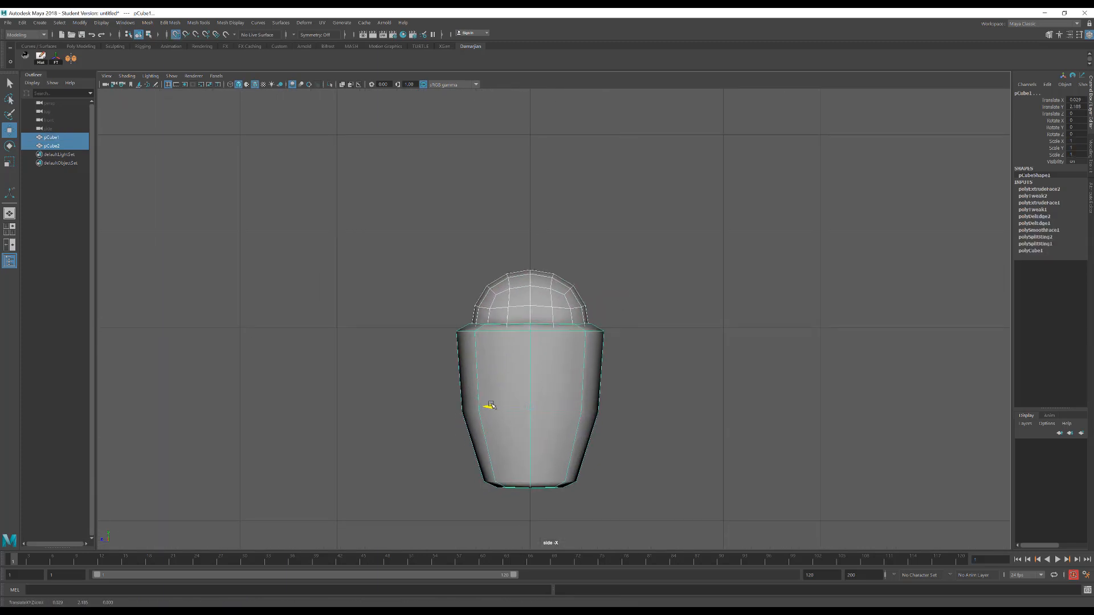
click(677, 267)
key(ctrl+z)
key(x)
drag(488, 407, 544, 404)
Grid-snap the body and dome together to Translate X 0 in the front view
key(space)
drag(650, 316, 500, 327)
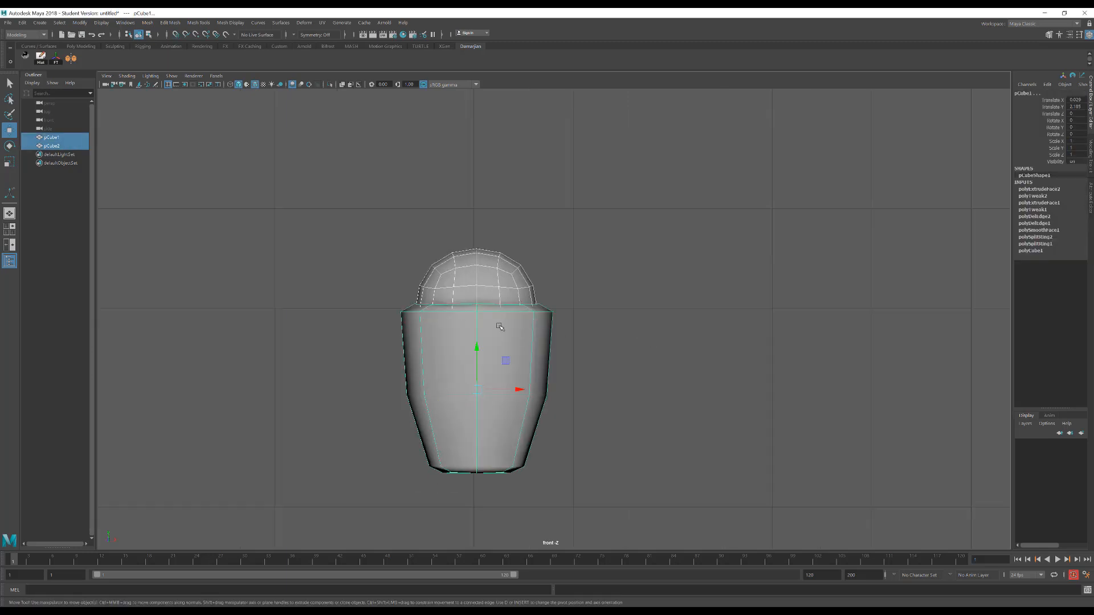
drag(514, 393, 472, 295)
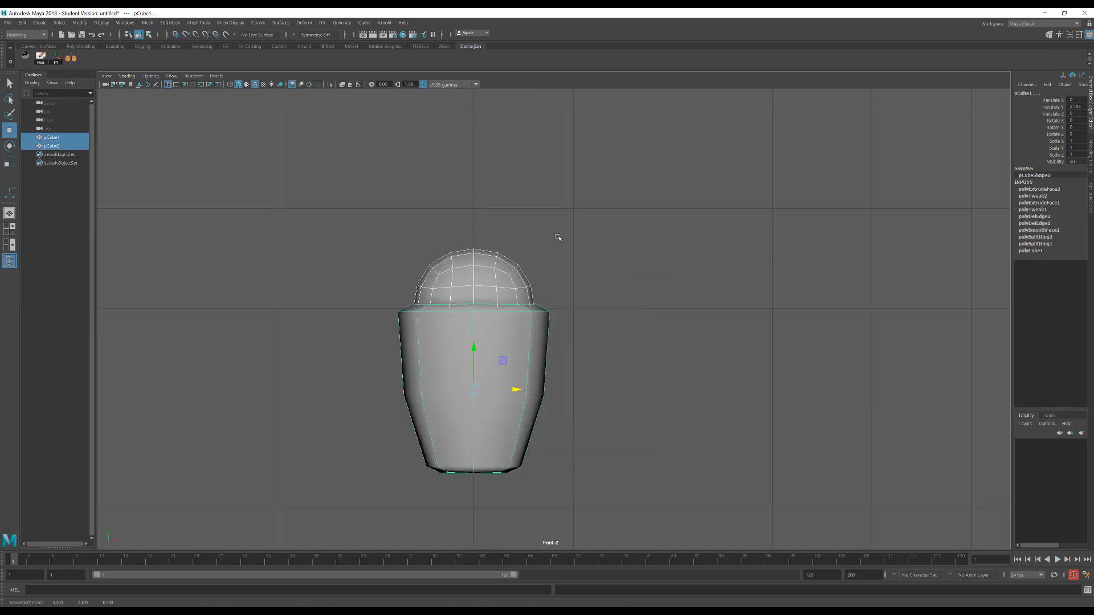
Select the edges at the dome's crown and pull them upward with Soft Select to stretch it into an egg shape
scroll(564, 256, up, 3)
click(477, 252)
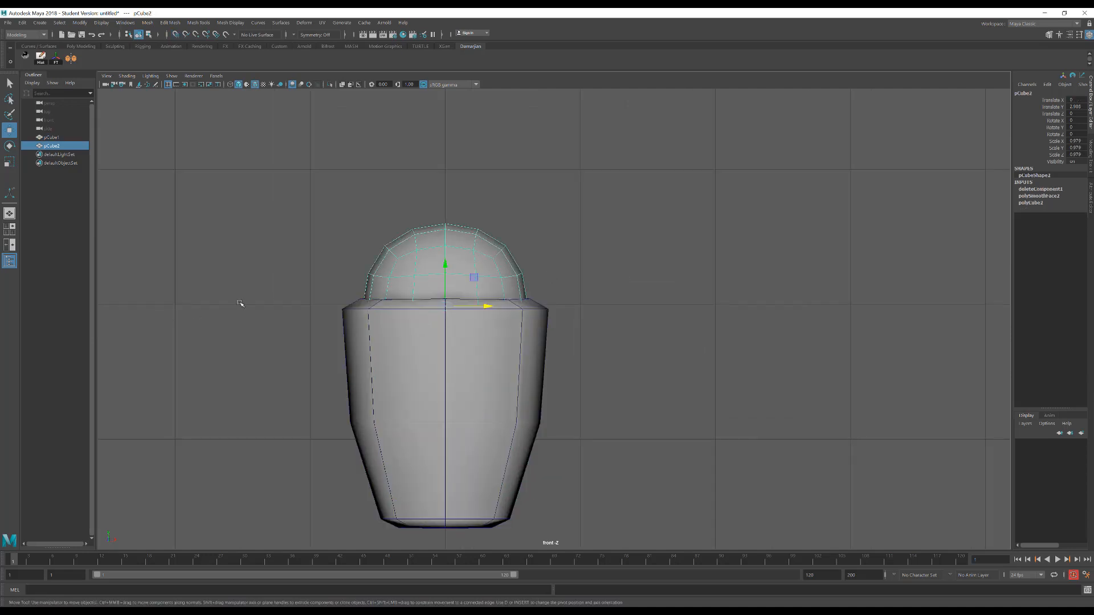
right_drag(534, 192, 428, 212)
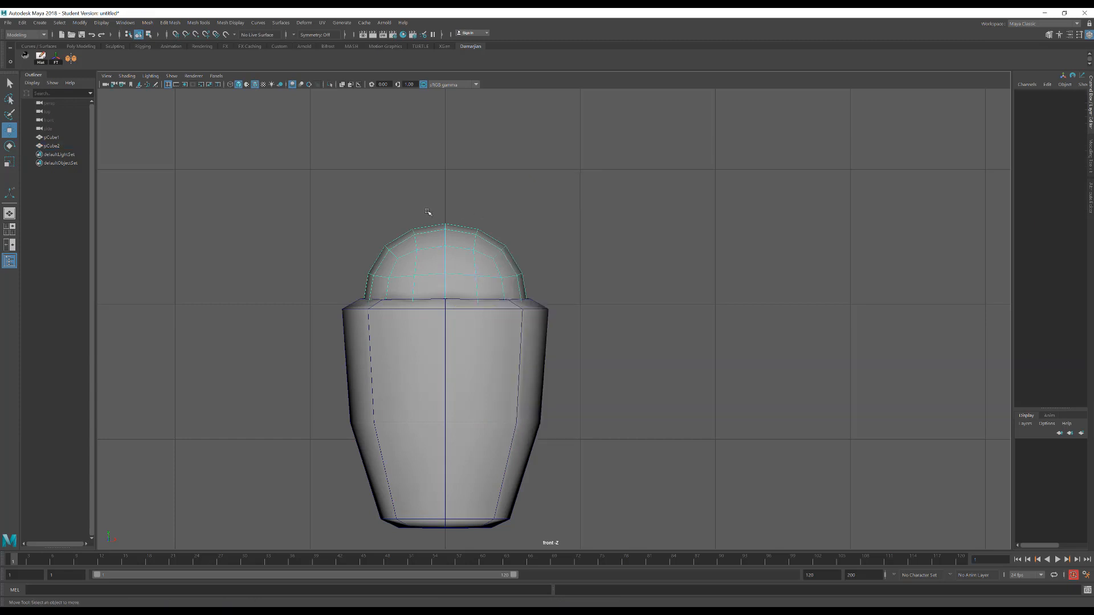
drag(463, 230, 448, 239)
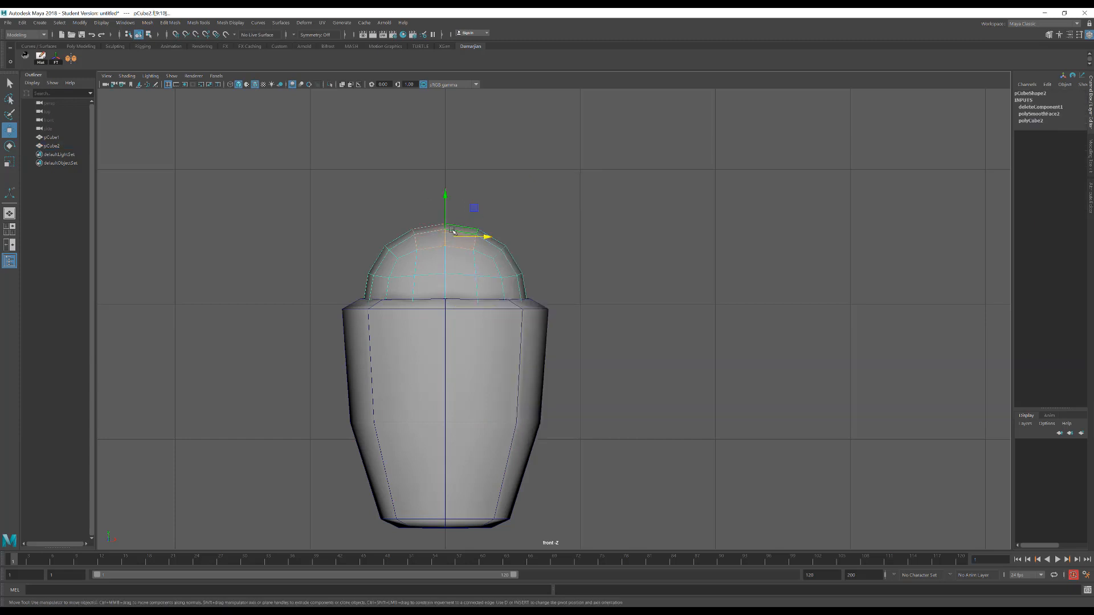
drag(656, 226, 531, 210)
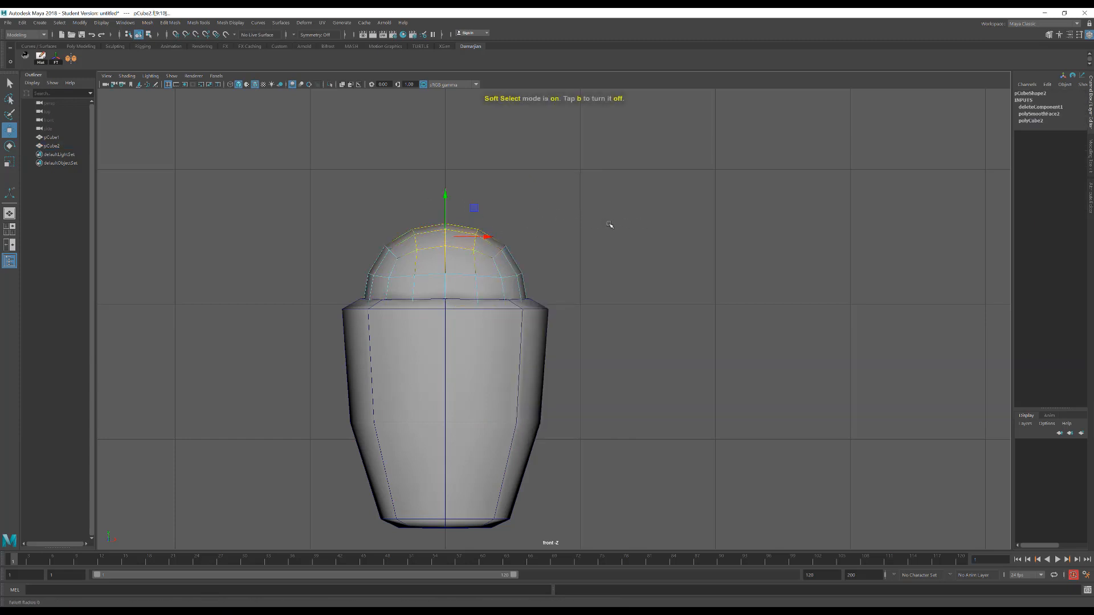
drag(669, 243, 718, 262)
drag(447, 196, 451, 134)
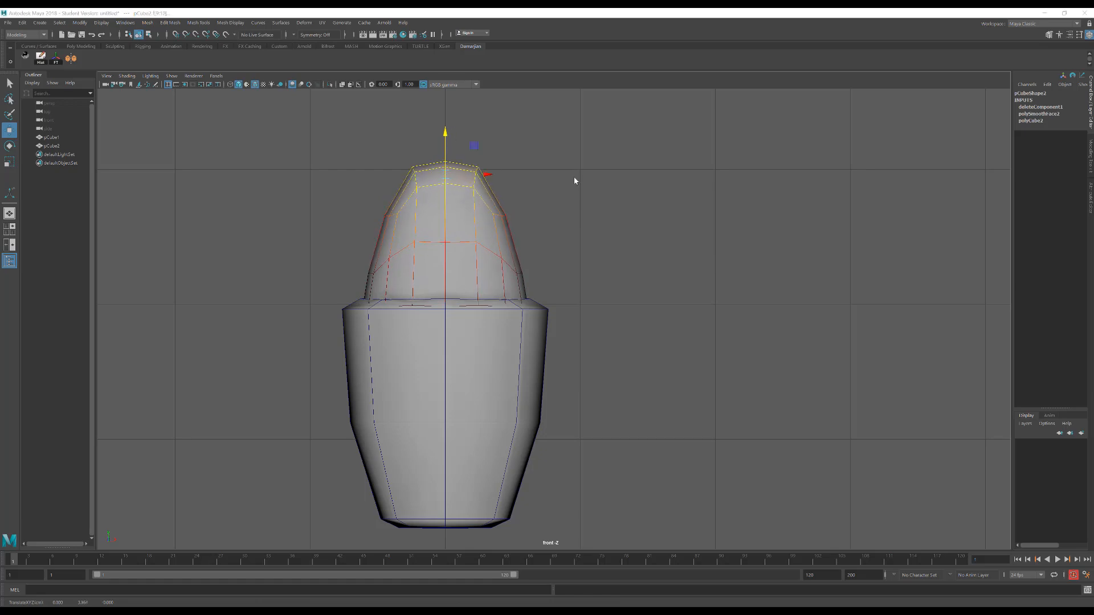
Turn off Soft Select and scale the edge loop around the head's lower part flat in the vertical direction
key(space)
mouse_move(577, 180)
mouse_down()
mouse_move(585, 157)
mouse_move(510, 183)
mouse_move(581, 179)
mouse_up()
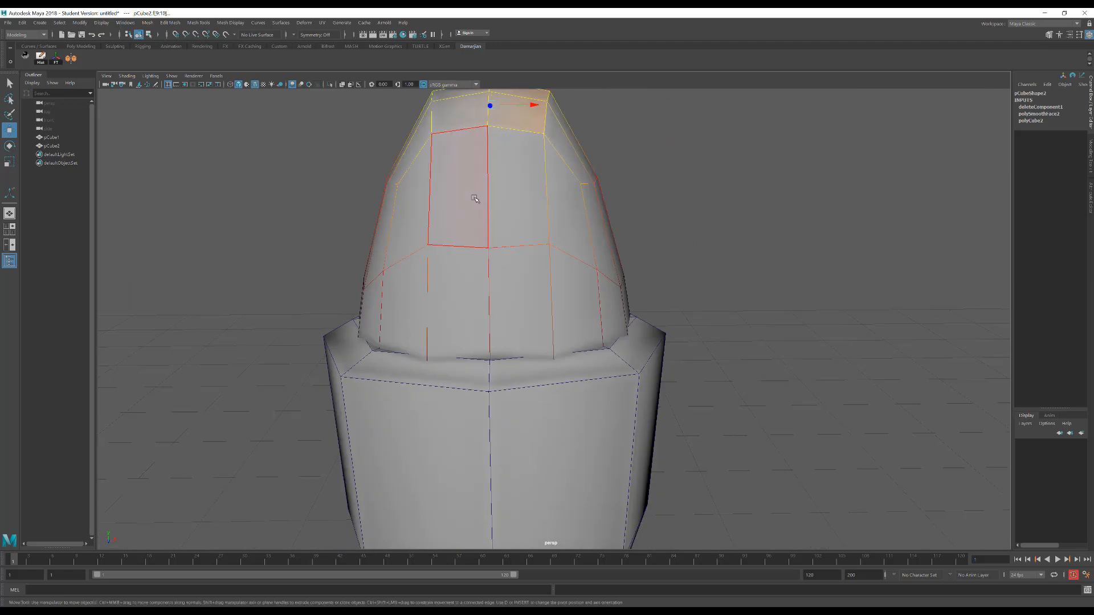
right_drag(474, 197, 472, 149)
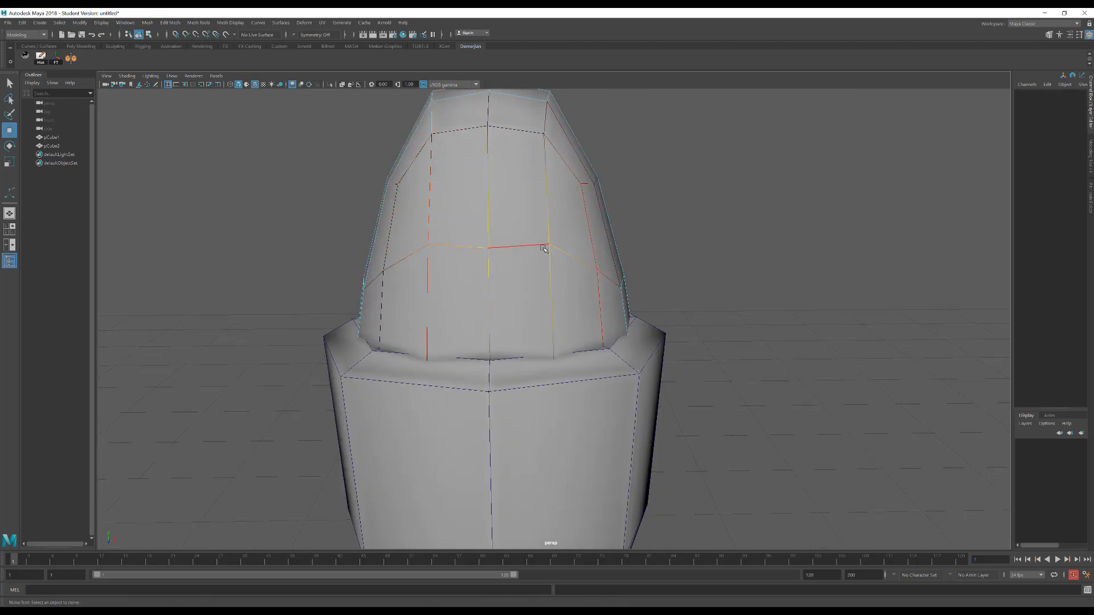
key(b)
click(518, 249)
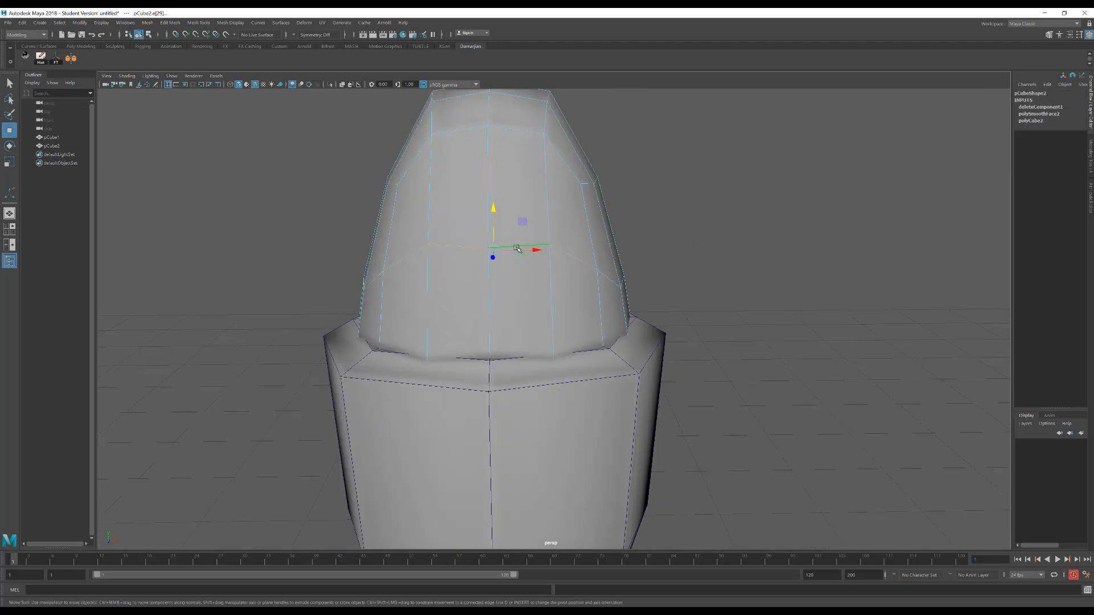
key(r)
drag(492, 213, 495, 246)
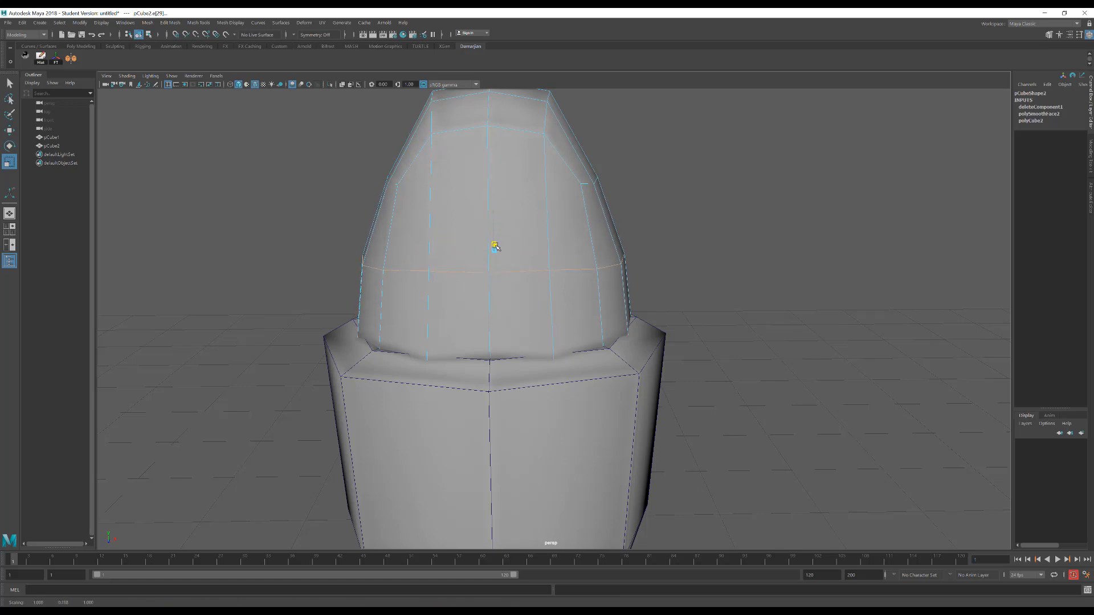
Select the head's top vertices and scale them inward along Z with Soft Select to taper the crown
alt+drag(589, 258, 573, 202)
right_drag(575, 162, 529, 132)
drag(631, 178, 629, 177)
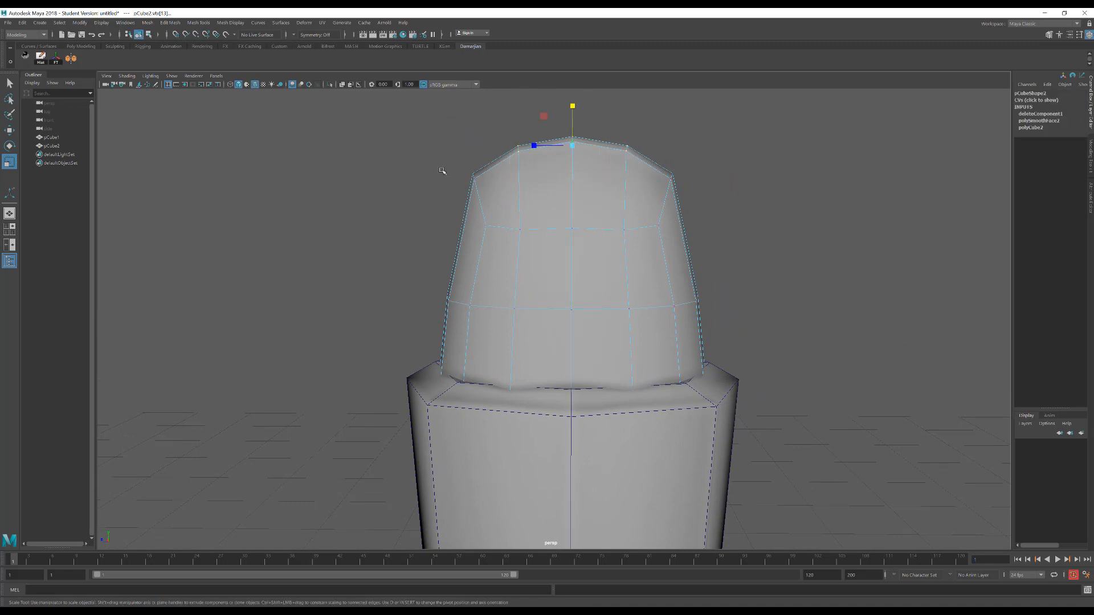
key(b)
mouse_move(534, 146)
mouse_down()
mouse_move(548, 148)
mouse_move(539, 146)
mouse_up()
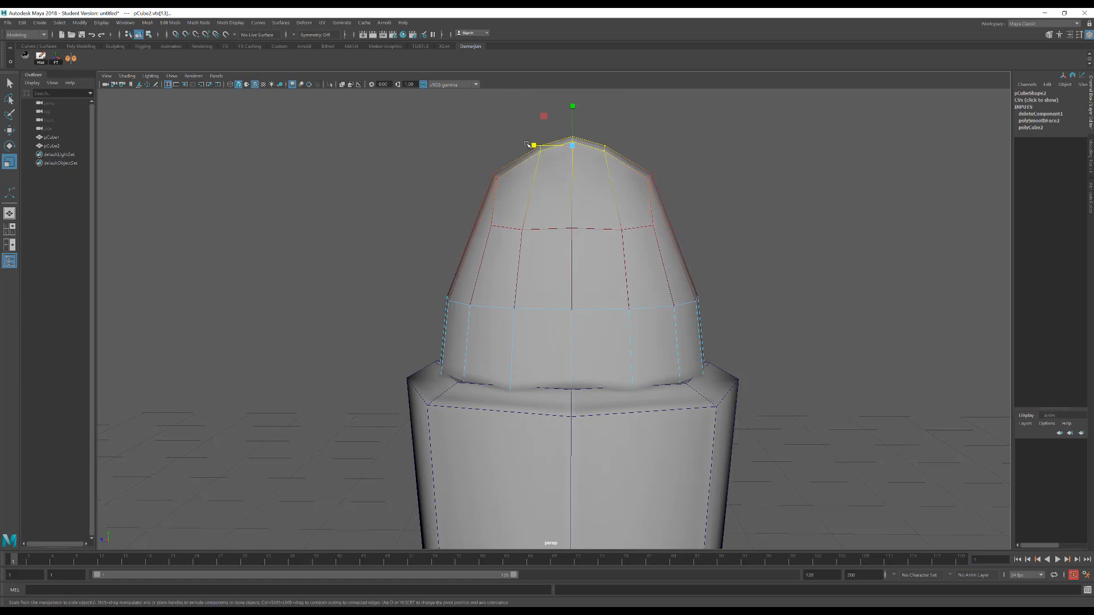
click(525, 144)
Select the row of vertices below the head's crown in wireframe display and turn off Soft Select
right_drag(567, 186, 506, 187)
drag(437, 198, 737, 257)
alt+drag(556, 233, 606, 236)
key(4)
key(b)
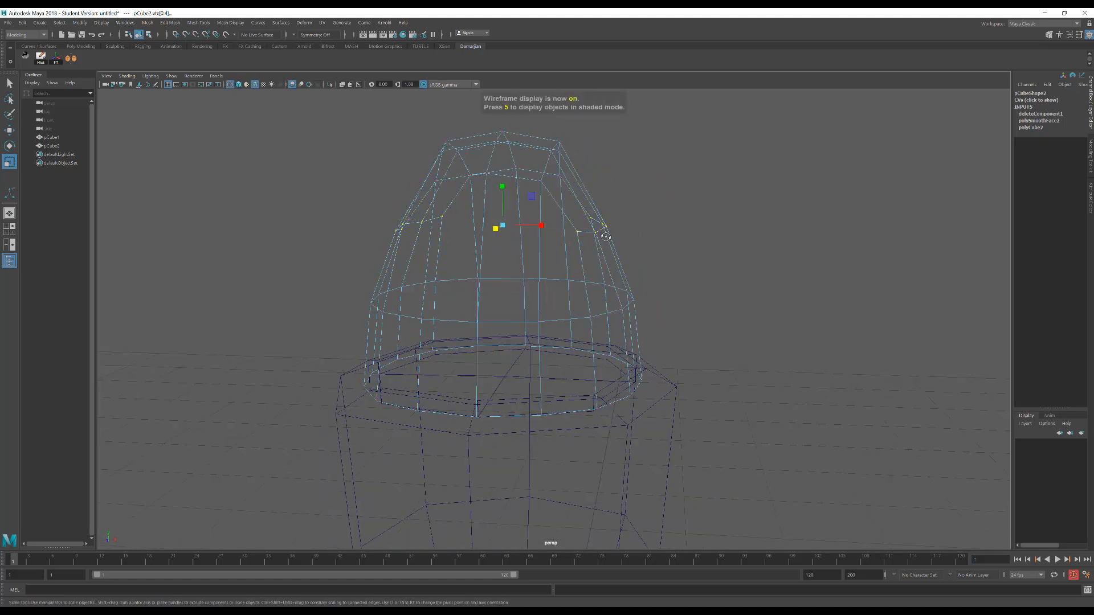
Try to scale the edge loop below the head's crown flat in the vertical direction
key(w)
drag(502, 185, 464, 188)
key(r)
right_drag(464, 188, 472, 170)
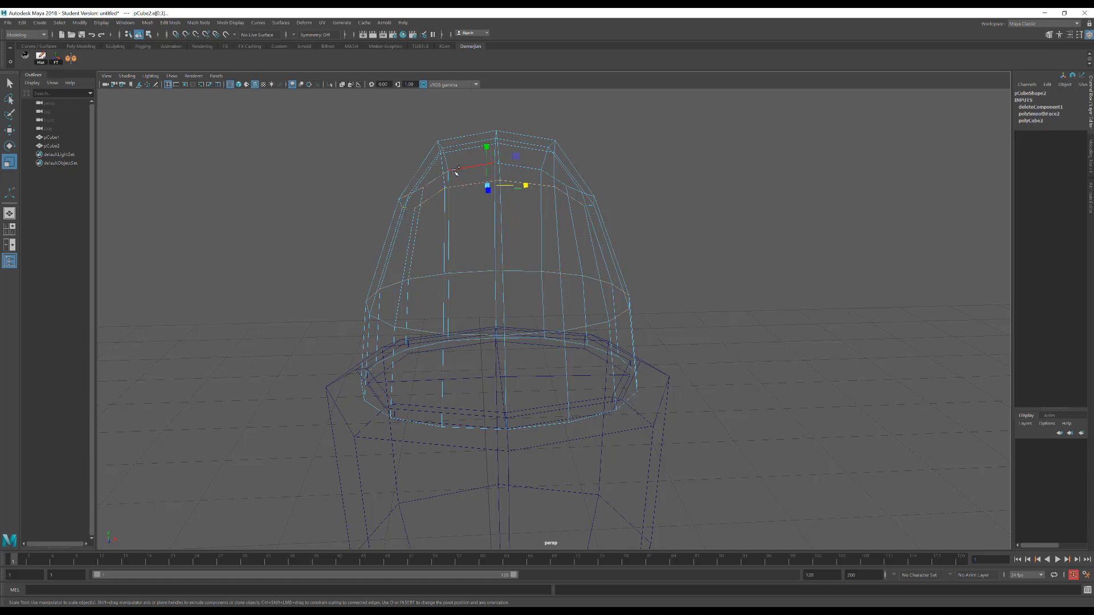
alt+drag(655, 210, 590, 217)
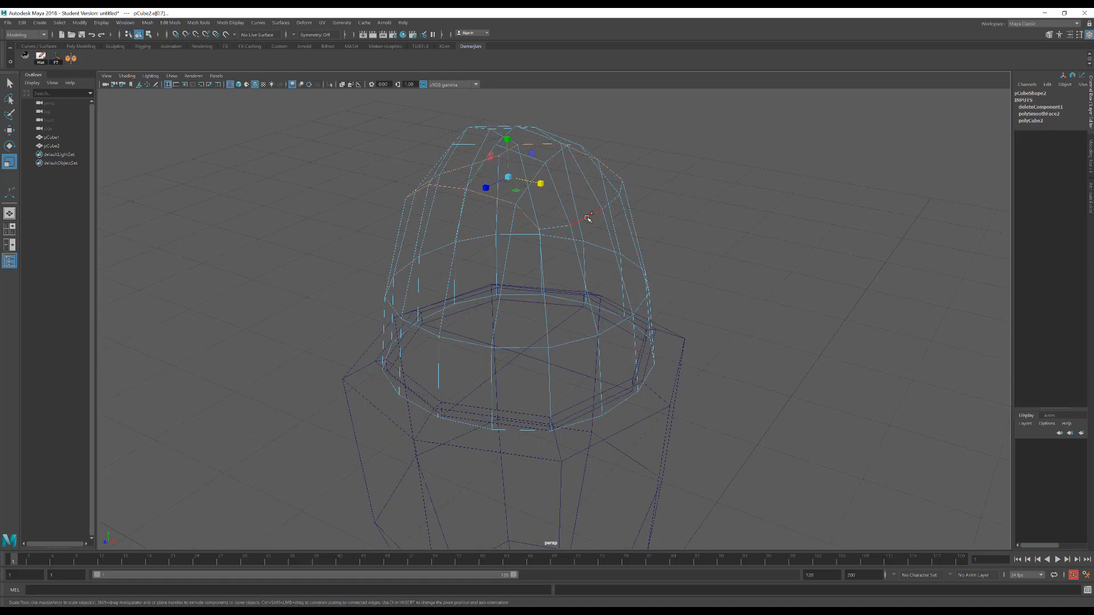
mouse_move(706, 212)
alt+mouse_down()
mouse_move(644, 206)
mouse_move(700, 197)
alt+mouse_up()
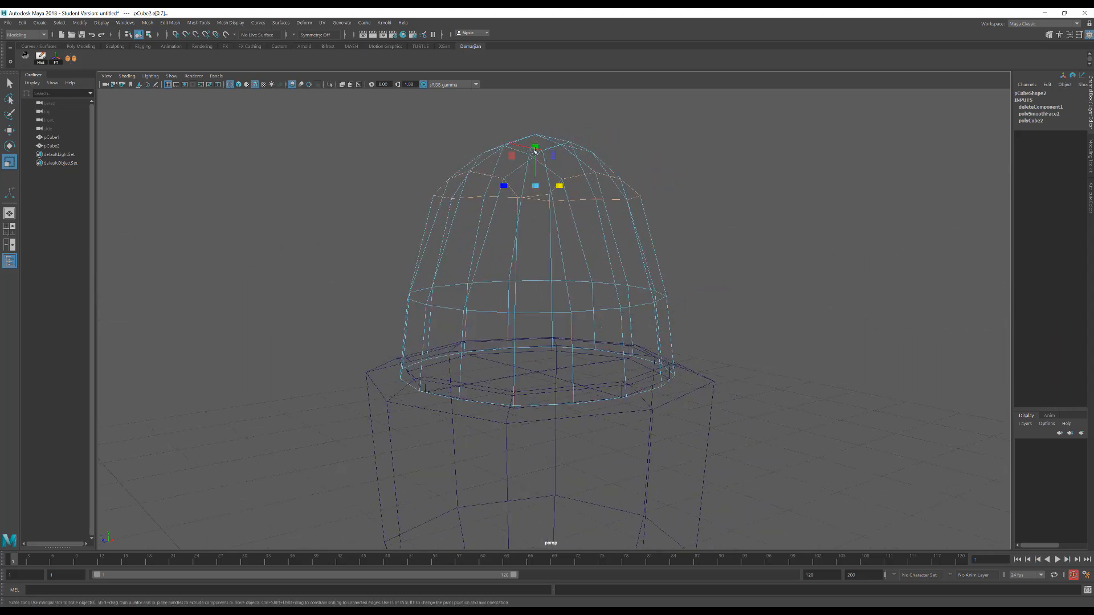
drag(535, 150, 531, 190)
key(5)
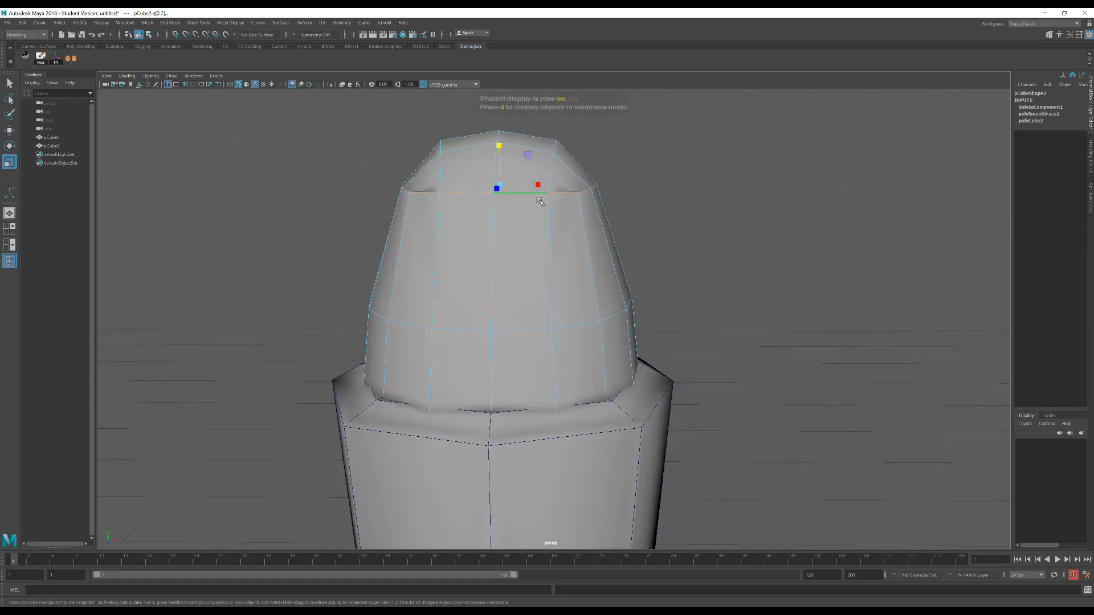
scroll(544, 222, down, 3)
alt+drag(545, 242, 511, 228)
key(ctrl+z)
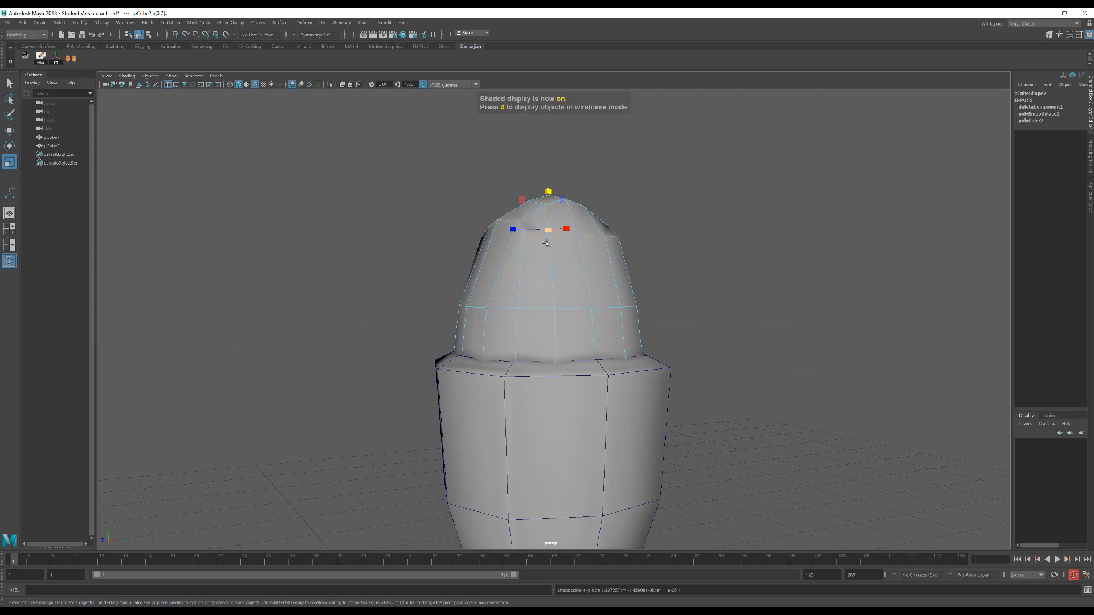
Select individual vertices on the head's upper loop and move them to even out the crown's outline
alt+drag(488, 187, 511, 210)
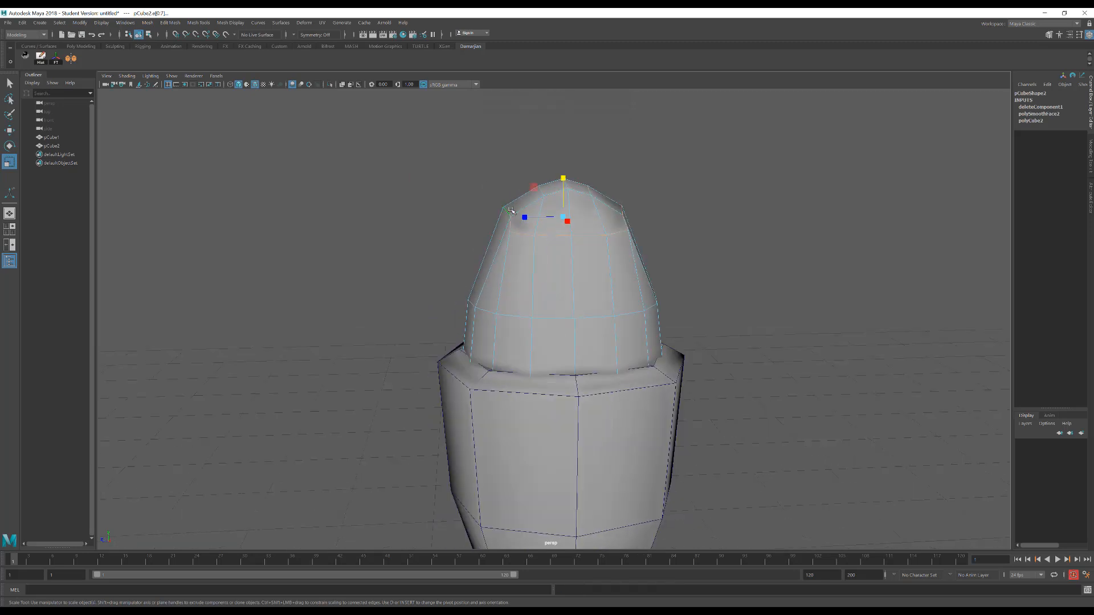
right_drag(519, 227, 477, 214)
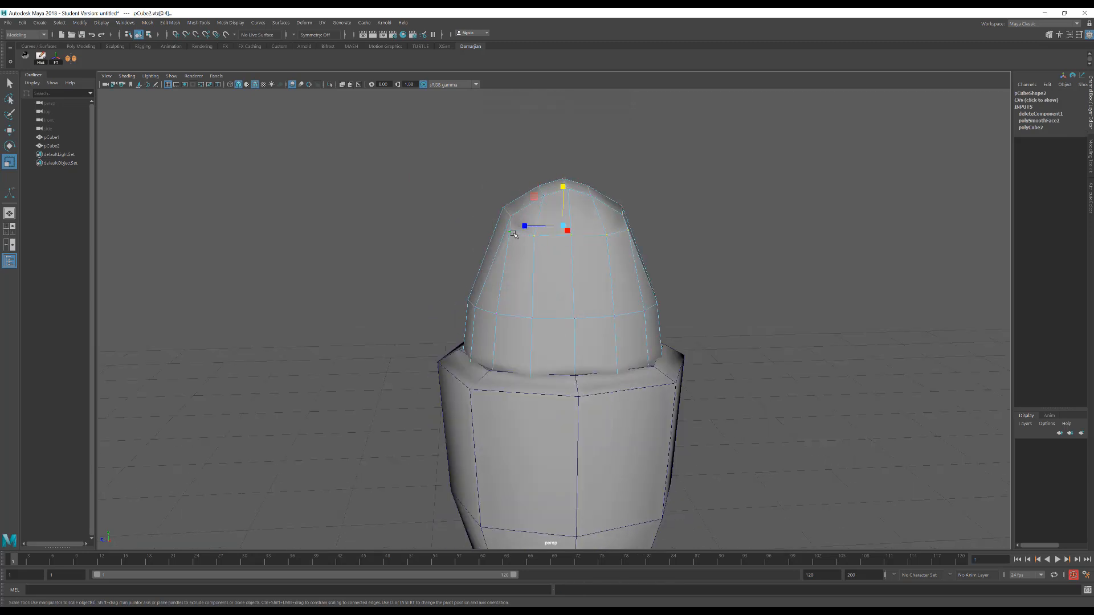
click(513, 233)
key(w)
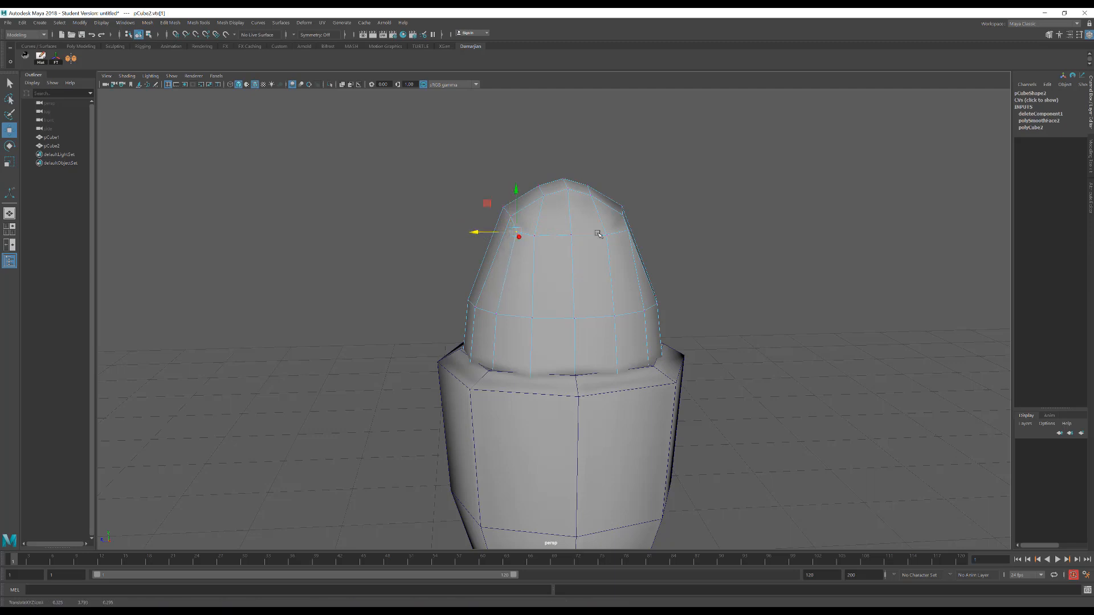
click(630, 230)
drag(577, 200, 436, 255)
click(563, 239)
scroll(522, 300, down, 2)
alt+middle_drag(521, 301, 481, 256)
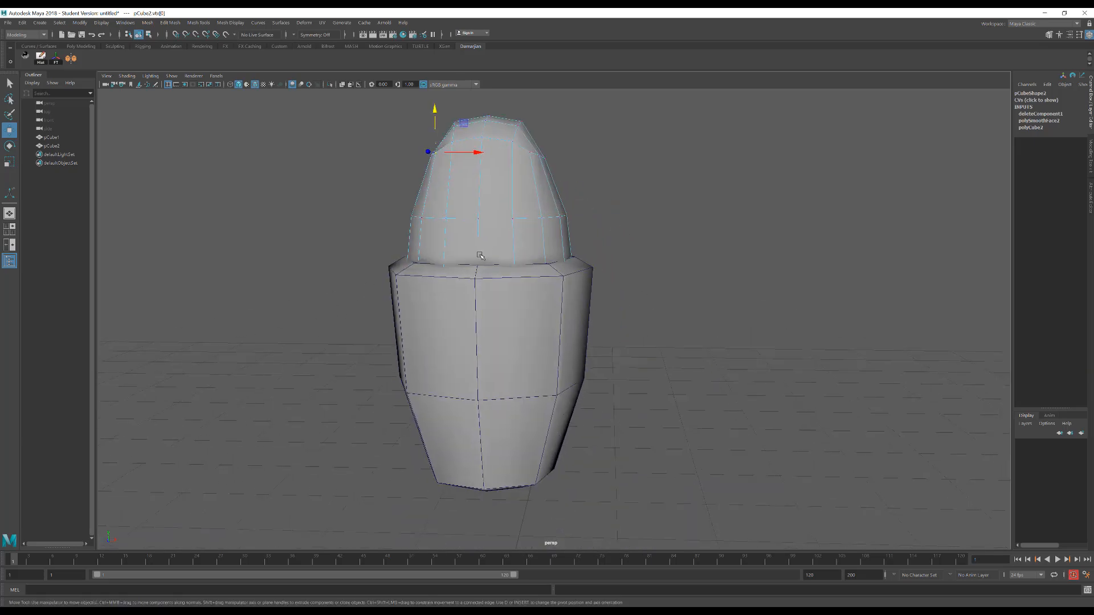
Insert a horizontal edge loop around the upper section of the body
alt+drag(481, 257, 577, 311)
click(536, 307)
scroll(576, 311, up, 1)
shift+right_drag(572, 294, 516, 311)
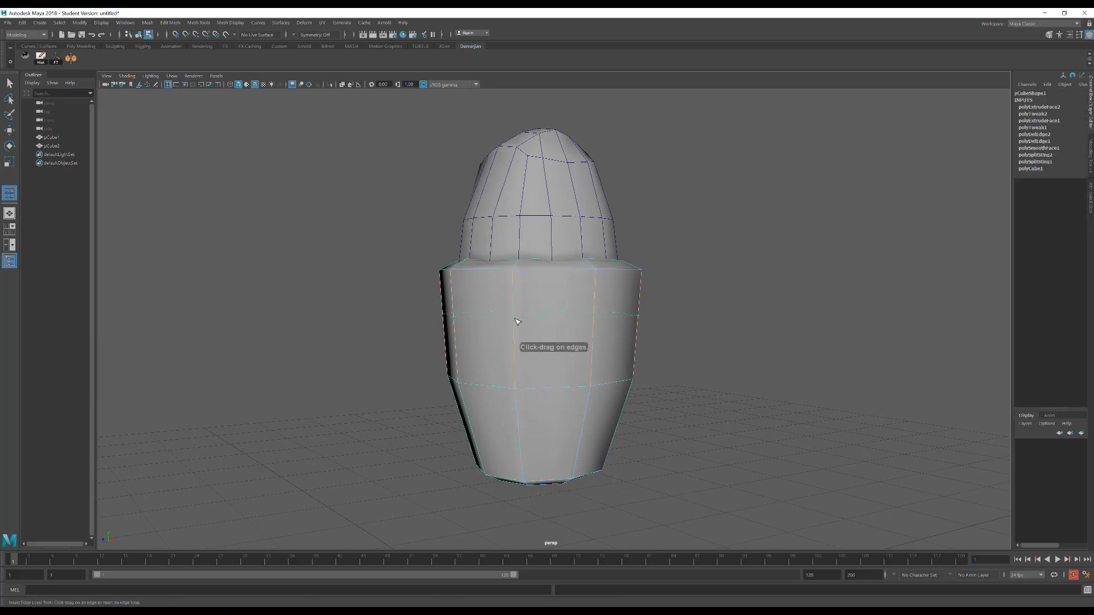
click(516, 320)
alt+drag(516, 321, 612, 303)
Extrude the four upper faces on one side of the body and scale them inward to form an inset
right_click(612, 303)
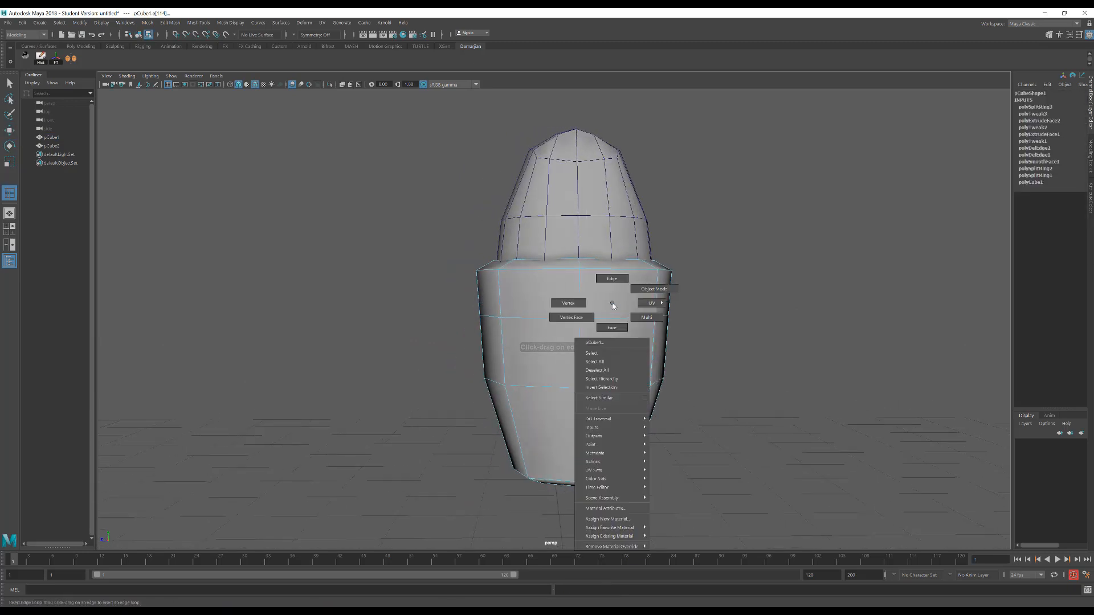
right_drag(612, 303, 612, 327)
key(w)
click(607, 303)
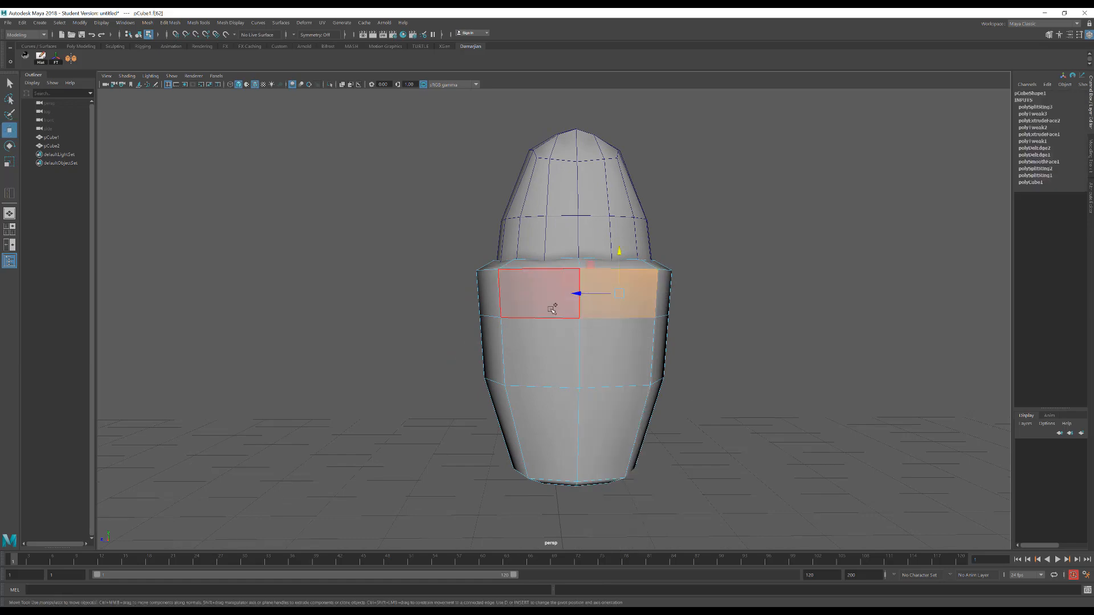
shift+click(552, 306)
shift+click(560, 337)
shift+click(607, 337)
alt+drag(603, 302, 626, 312)
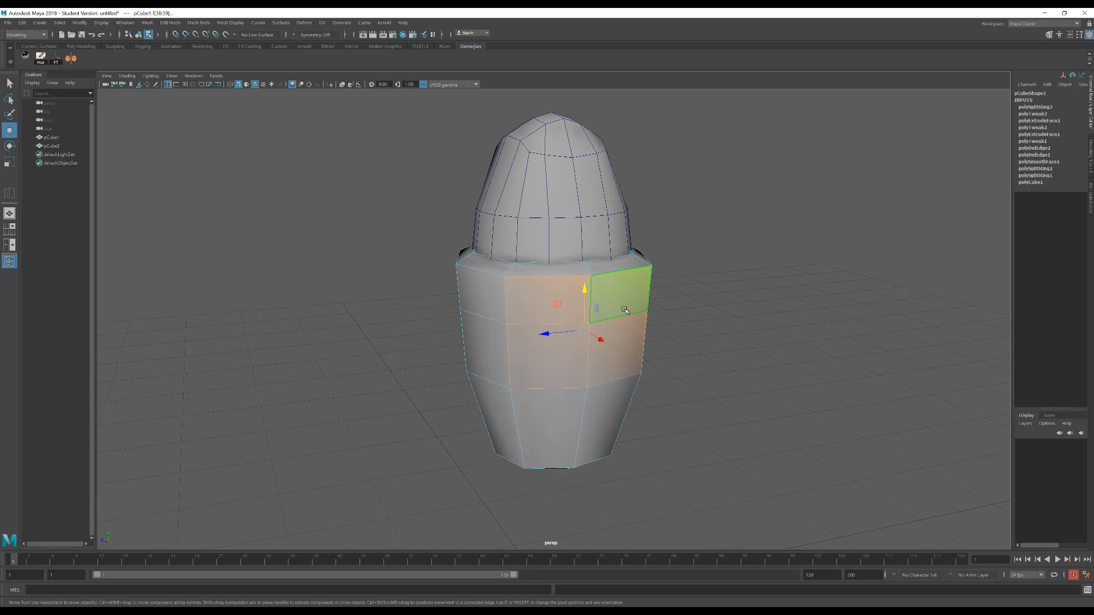
key(ctrl+e)
key(r)
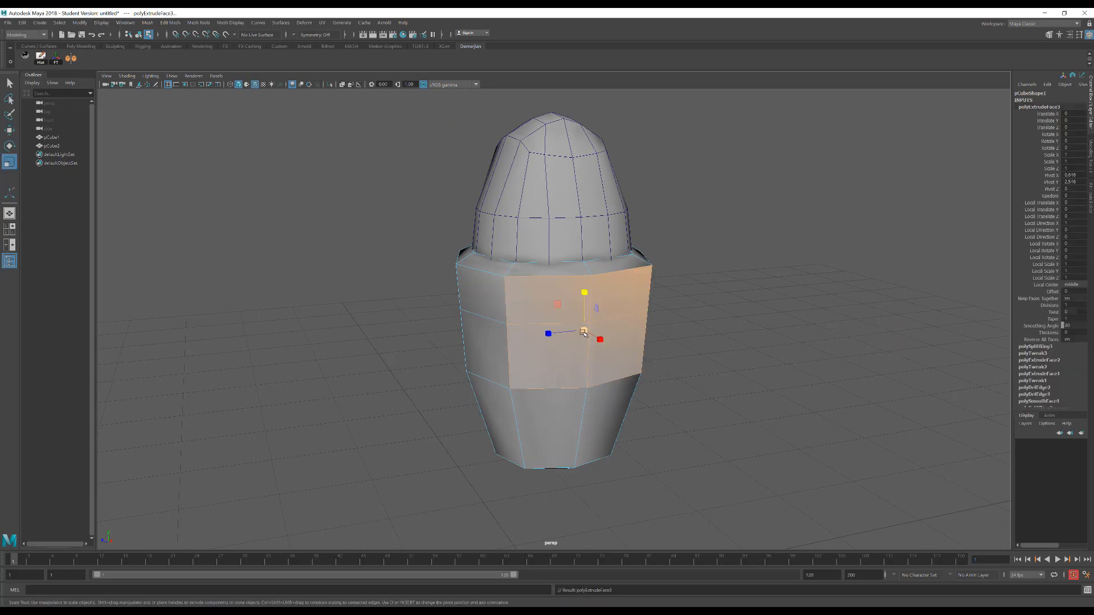
drag(584, 331, 545, 335)
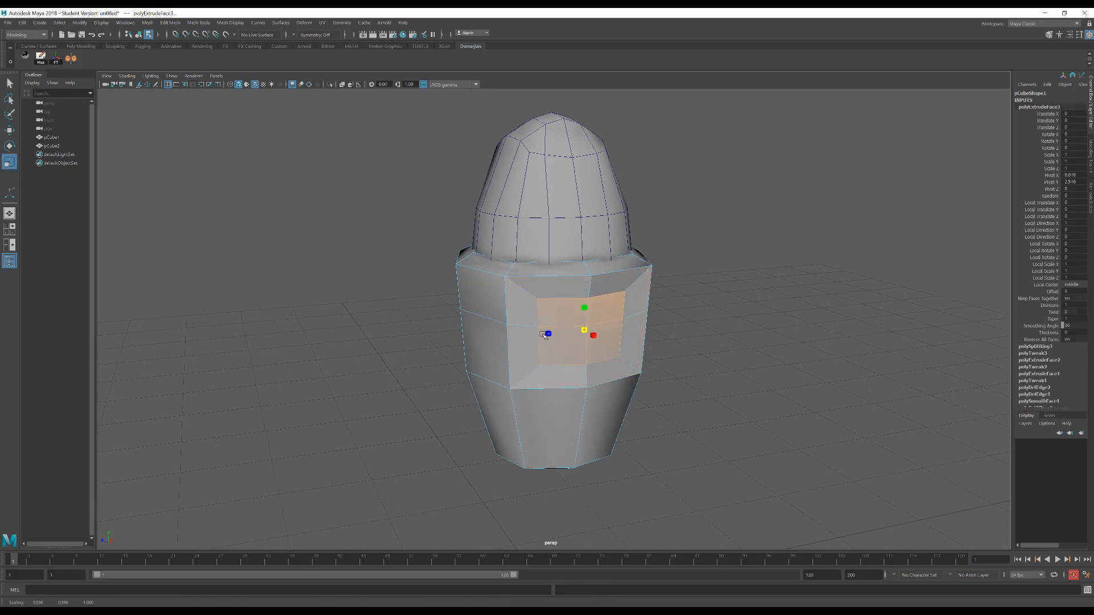
alt+right_drag(551, 333, 586, 321)
alt+drag(586, 321, 564, 308)
Spread the inset's middle side vertices apart along Z and its upper and lower centre vertices apart vertically to begin rounding the outline
key(w)
scroll(660, 327, up, 2)
right_drag(562, 305, 515, 288)
click(529, 330)
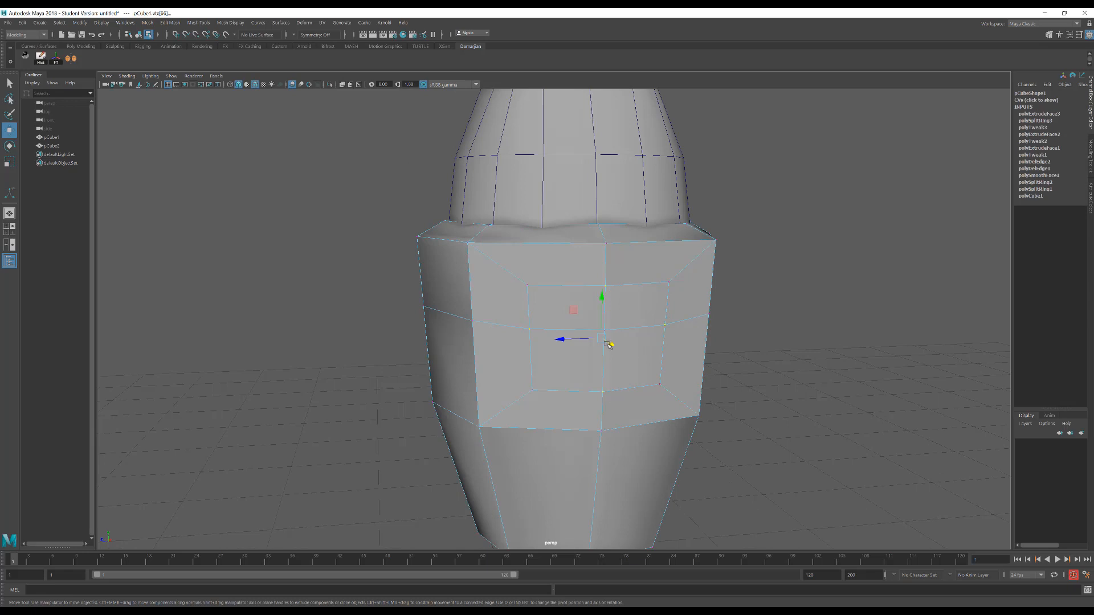
key(r)
drag(602, 338, 547, 296)
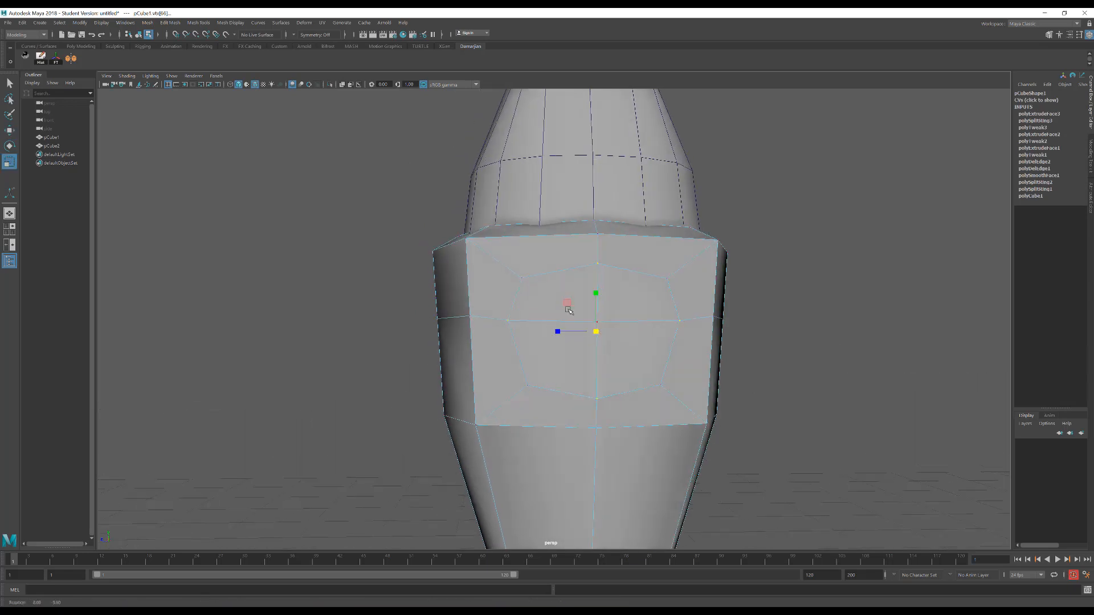
Scale the inset's two upper corner vertices closer together along Z and lower them slightly
click(666, 279)
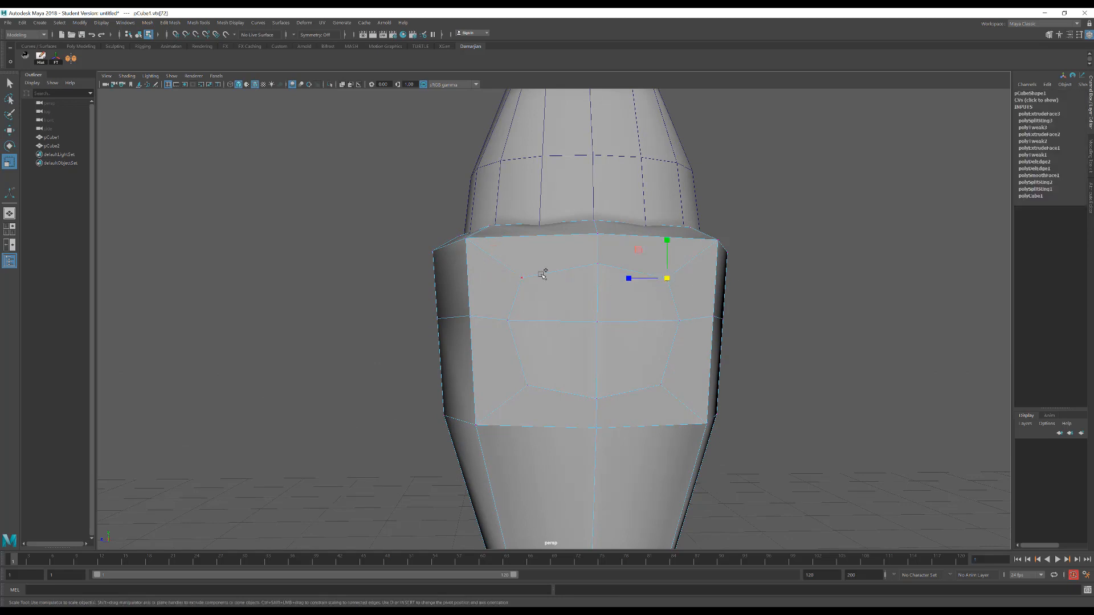
shift+click(519, 278)
drag(556, 278, 563, 280)
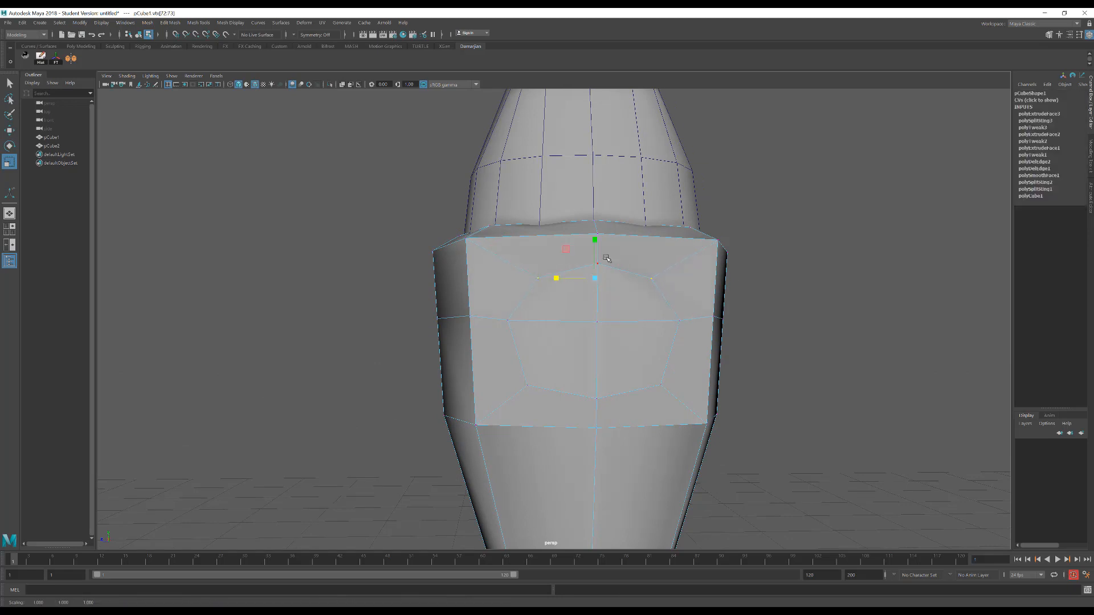
key(w)
drag(596, 236, 596, 239)
Scale the inset's lower corner and middle side vertices closer together along Z to finish an even octagon
click(536, 383)
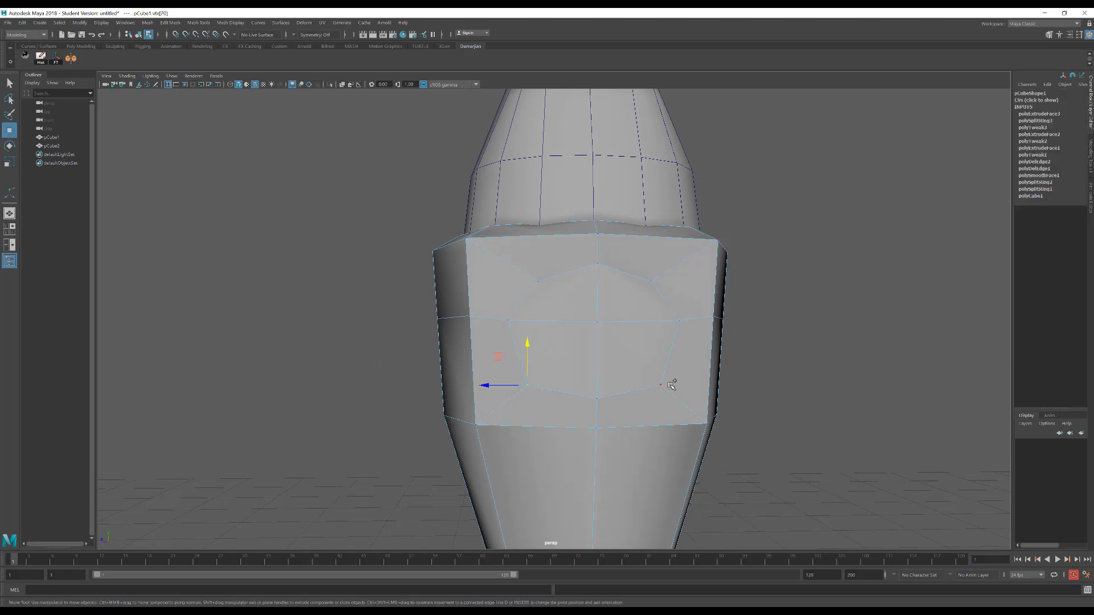
key(r)
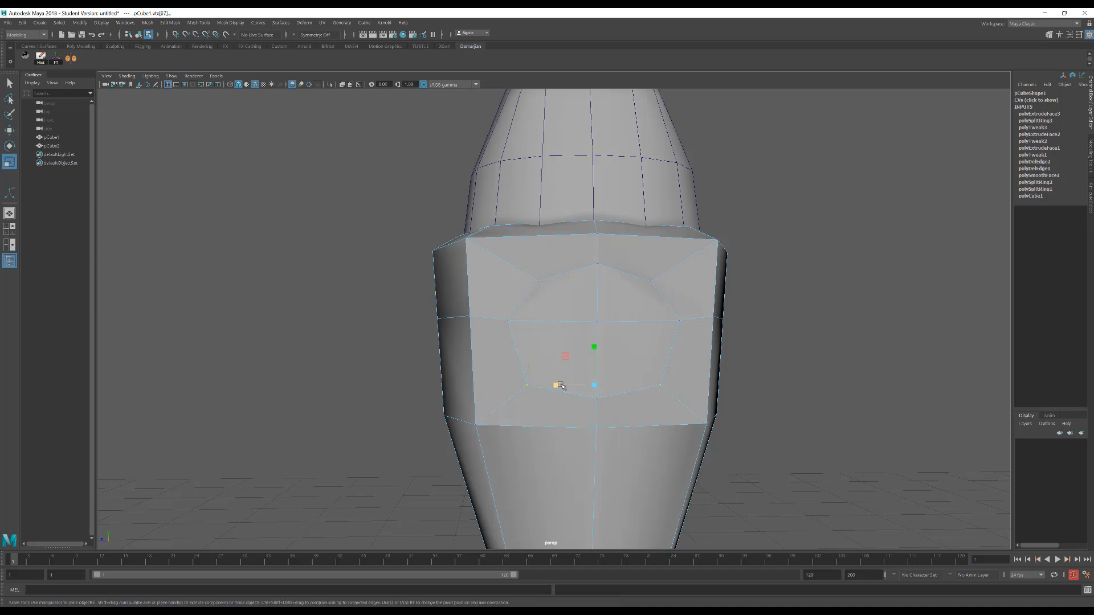
drag(560, 386, 572, 385)
click(511, 318)
drag(555, 320, 560, 322)
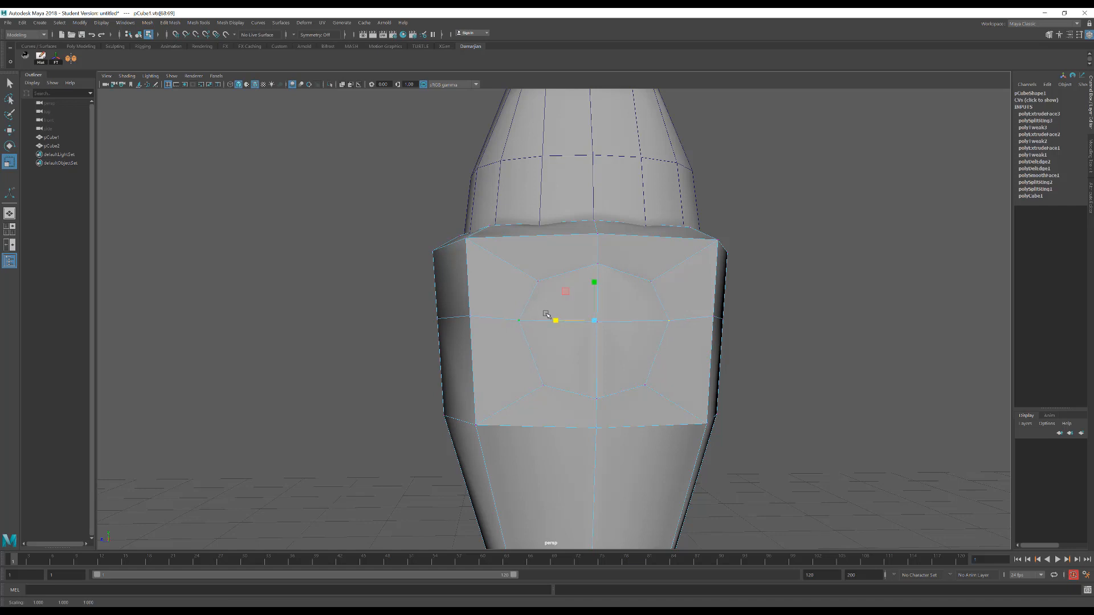
right_drag(547, 314, 545, 274)
click(549, 315)
Extrude the octagon's four faces along X into the body to form a recessed arm socket
drag(581, 284, 602, 307)
key(w)
right_drag(604, 306, 607, 320)
click(606, 317)
shift+click(637, 303)
shift+click(633, 355)
shift+click(583, 363)
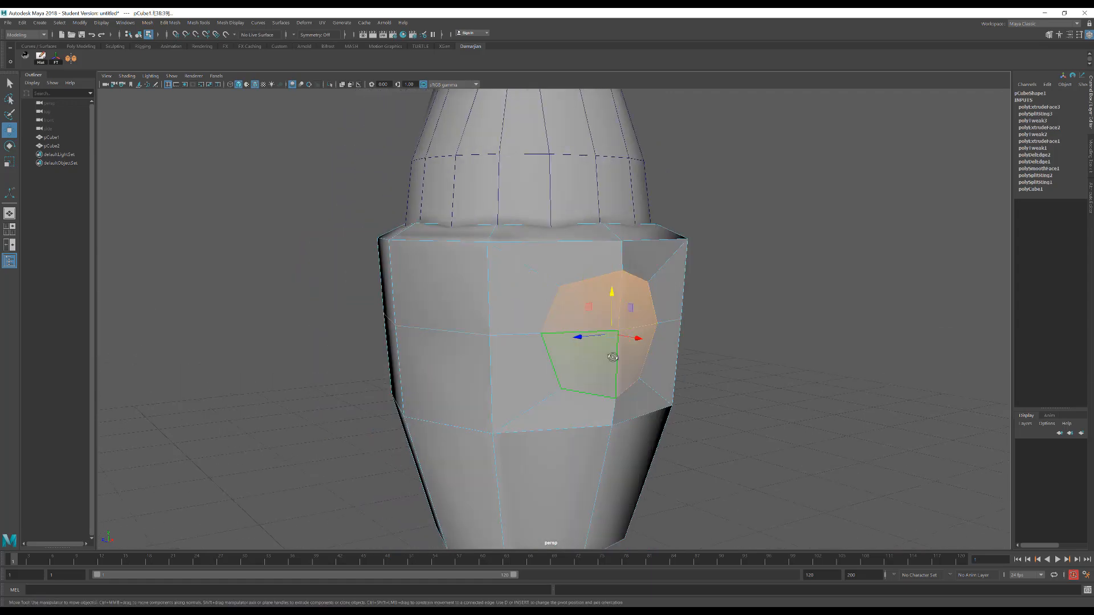
alt+drag(613, 358, 648, 362)
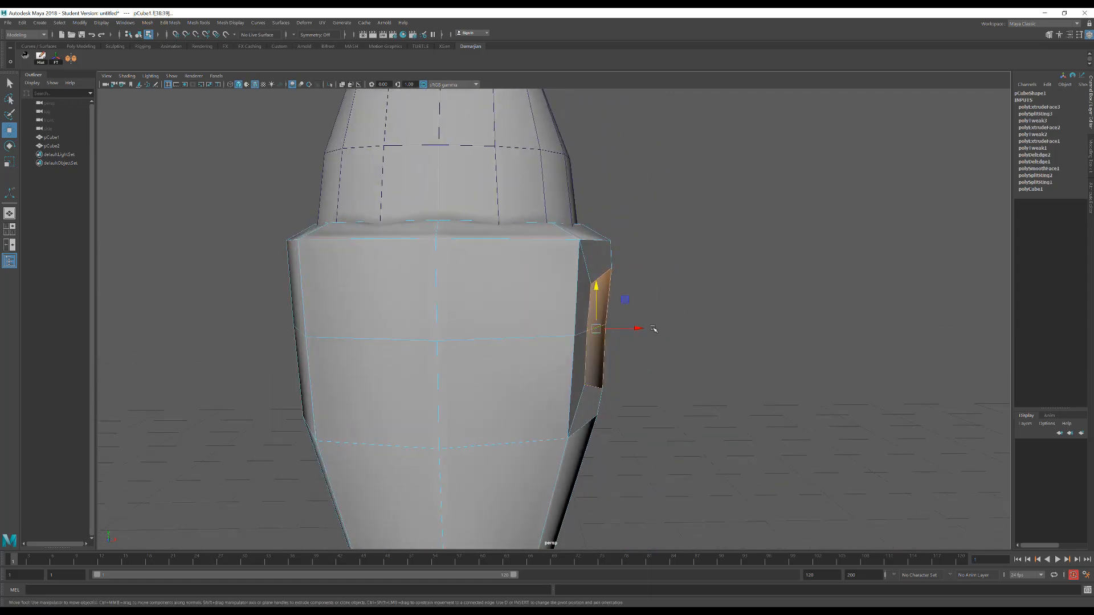
key(ctrl+e)
drag(636, 329, 590, 338)
key(r)
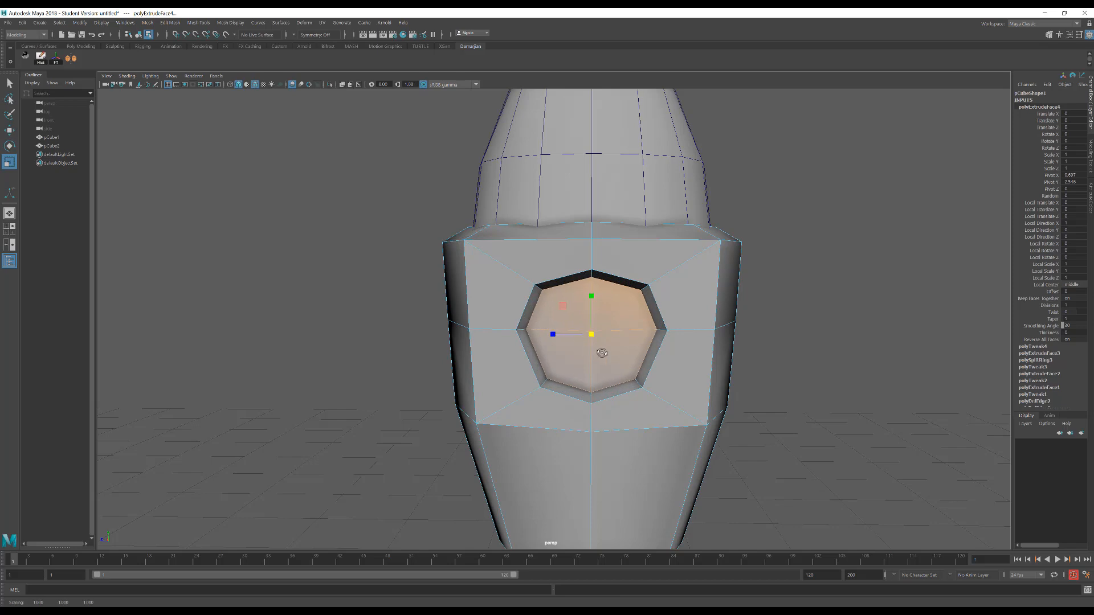
alt+drag(580, 341, 477, 298)
key(r)
Create a polygon cube in the front view as a horizontal arm beside the socket, about 2.9 wide and 0.56 high
key(F8)
key(space)
alt+middle_drag(509, 320, 461, 282)
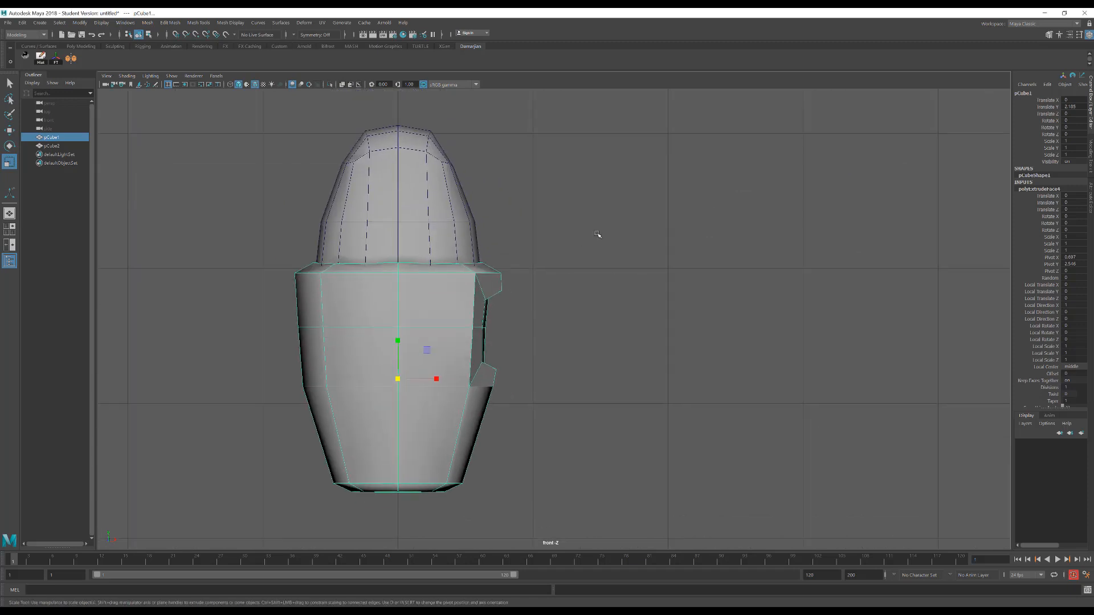
click(596, 234)
shift+right_click(590, 230)
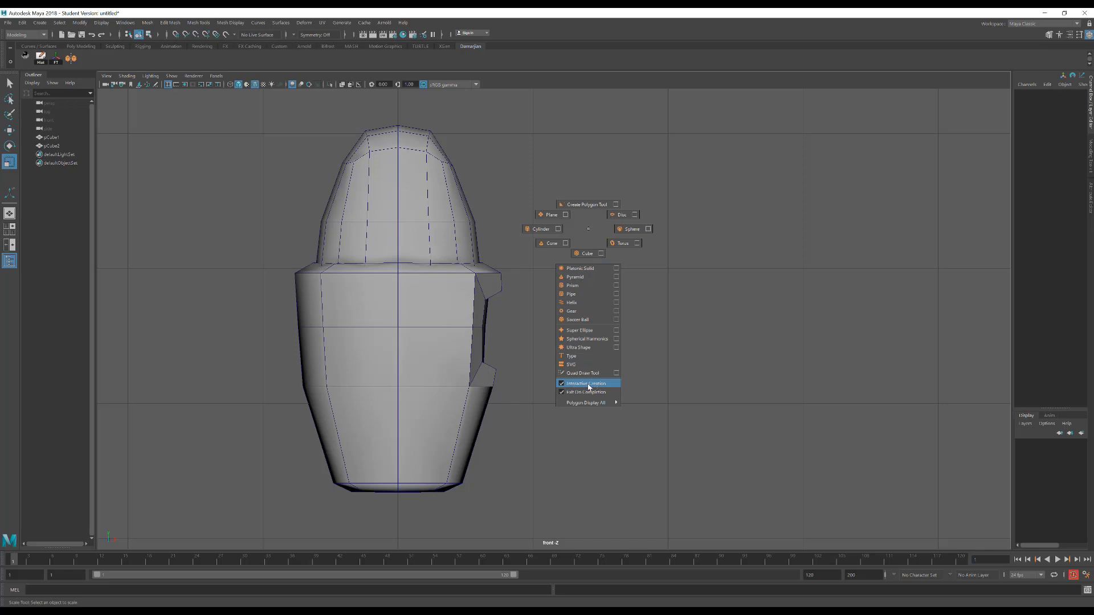
click(587, 254)
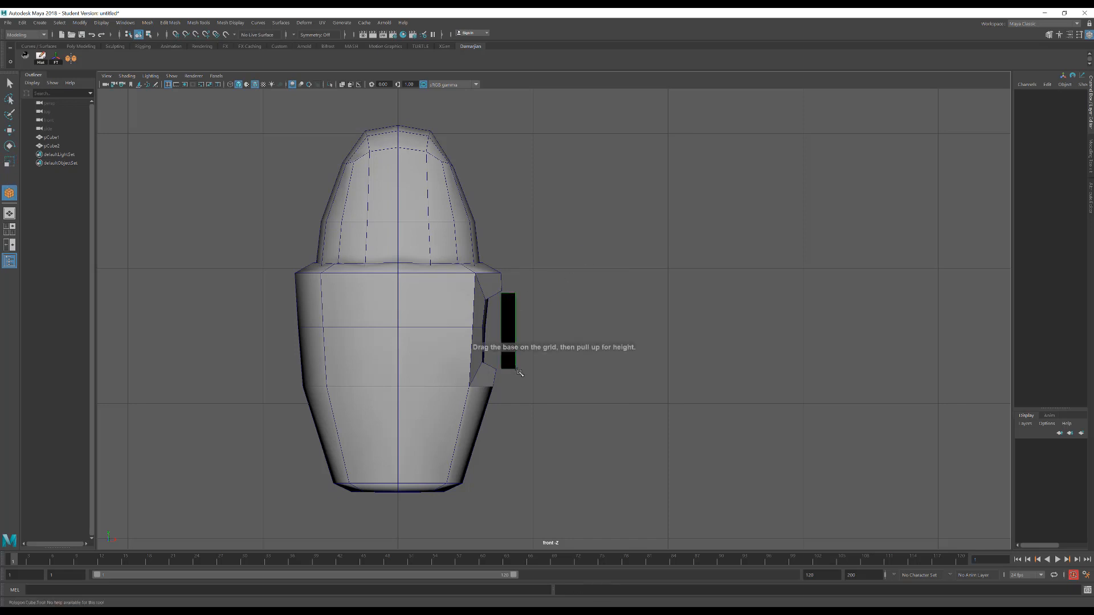
drag(520, 373, 898, 374)
key(space)
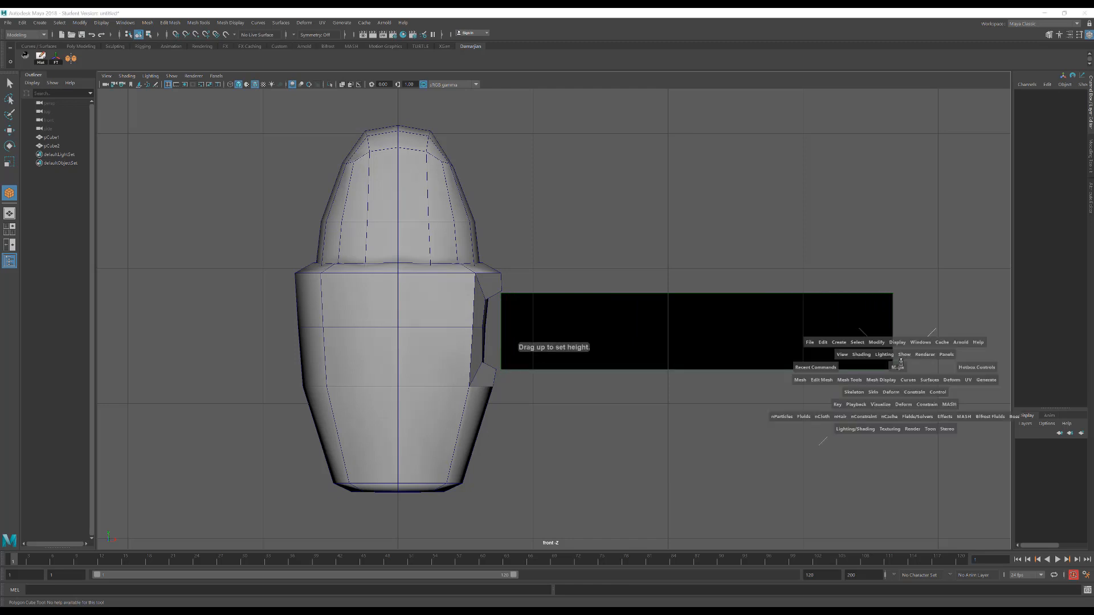
drag(897, 367, 897, 343)
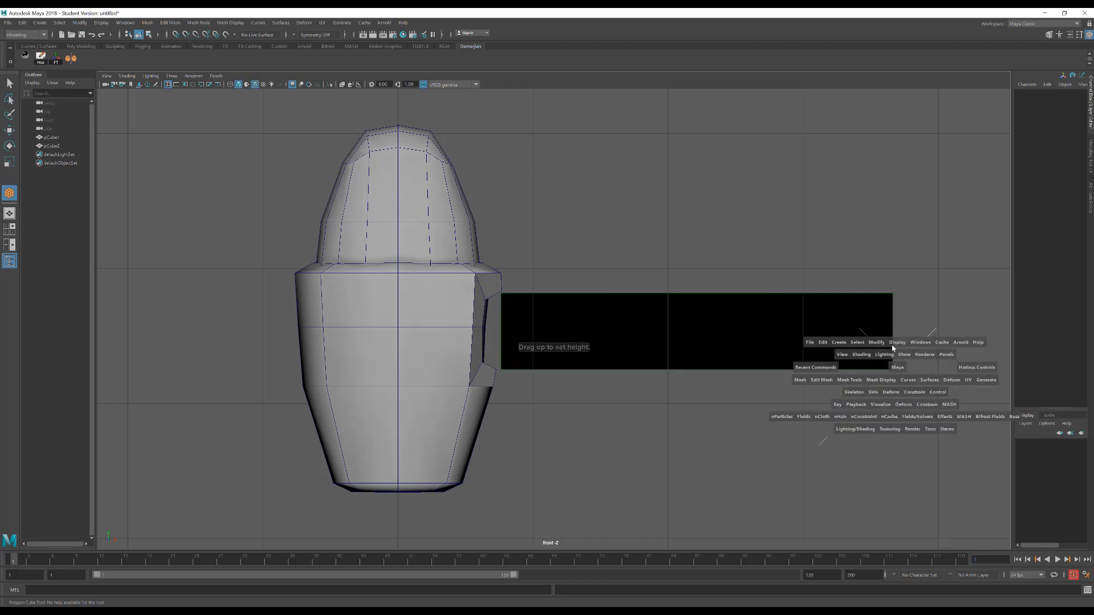
alt+drag(708, 208, 655, 229)
drag(544, 319, 484, 330)
Move the arm cube along Z in the perspective view to centre it on the body's socket
key(w)
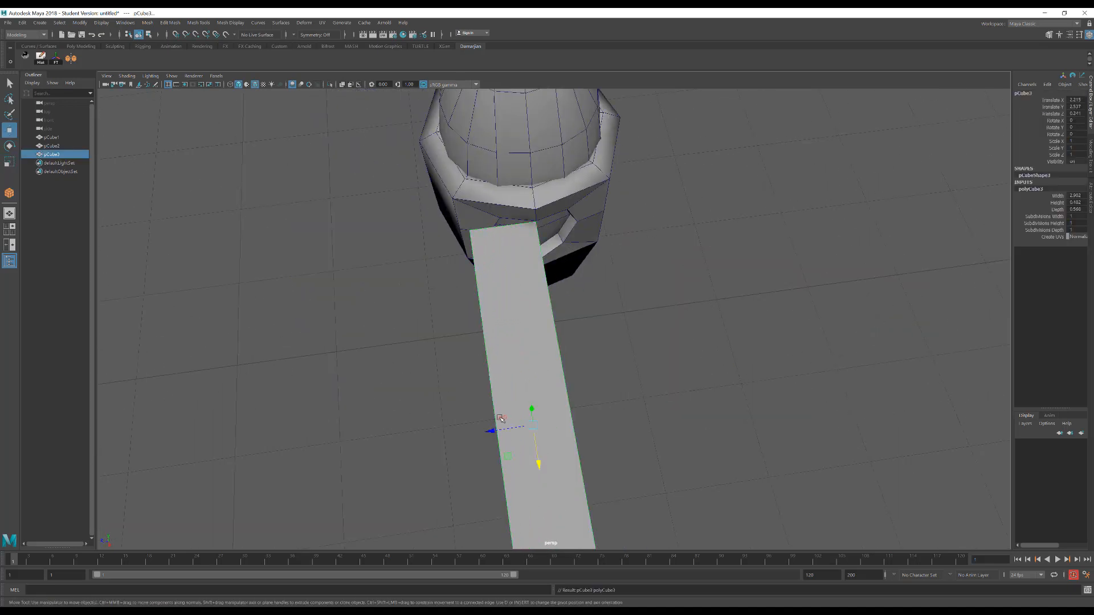
drag(500, 428, 529, 436)
key(space)
click(677, 313)
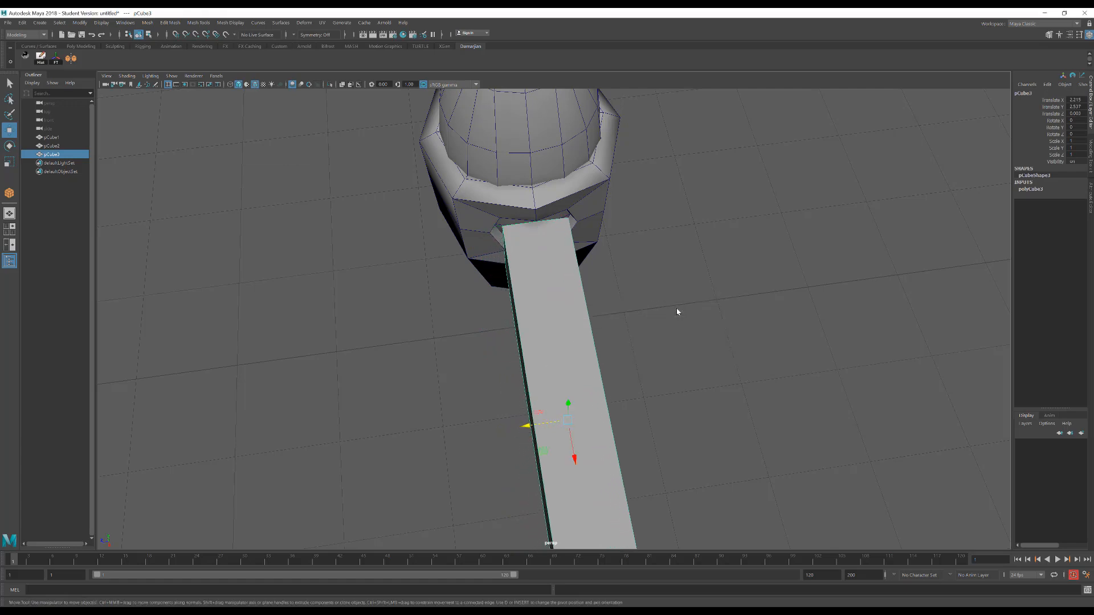
Insert an edge loop close to each end of the arm cube
alt+drag(493, 339, 546, 282)
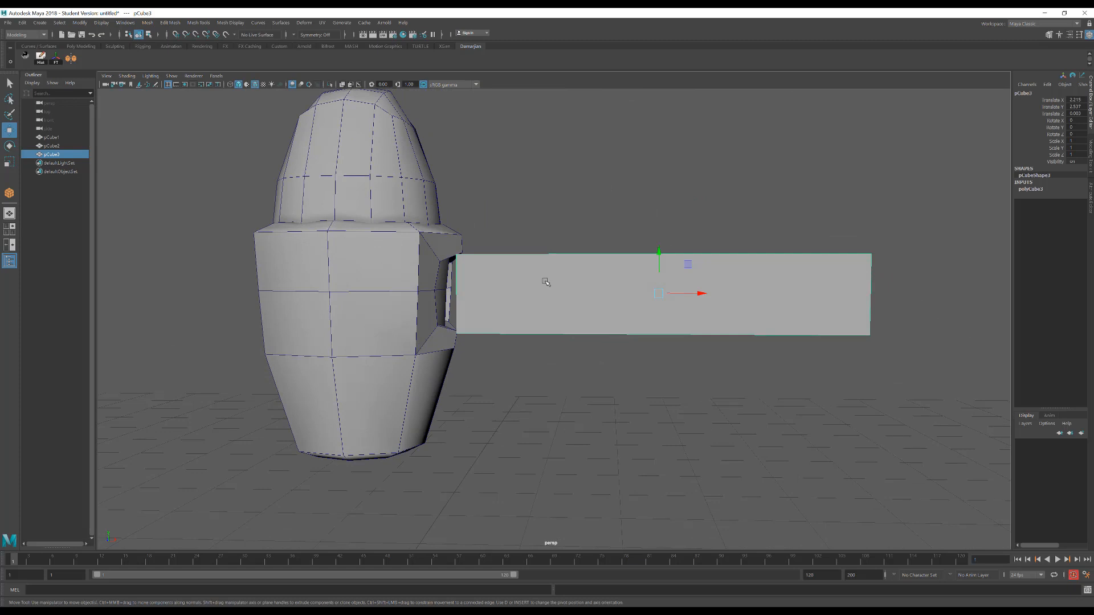
shift+right_click(546, 283)
shift+right_drag(545, 282, 490, 316)
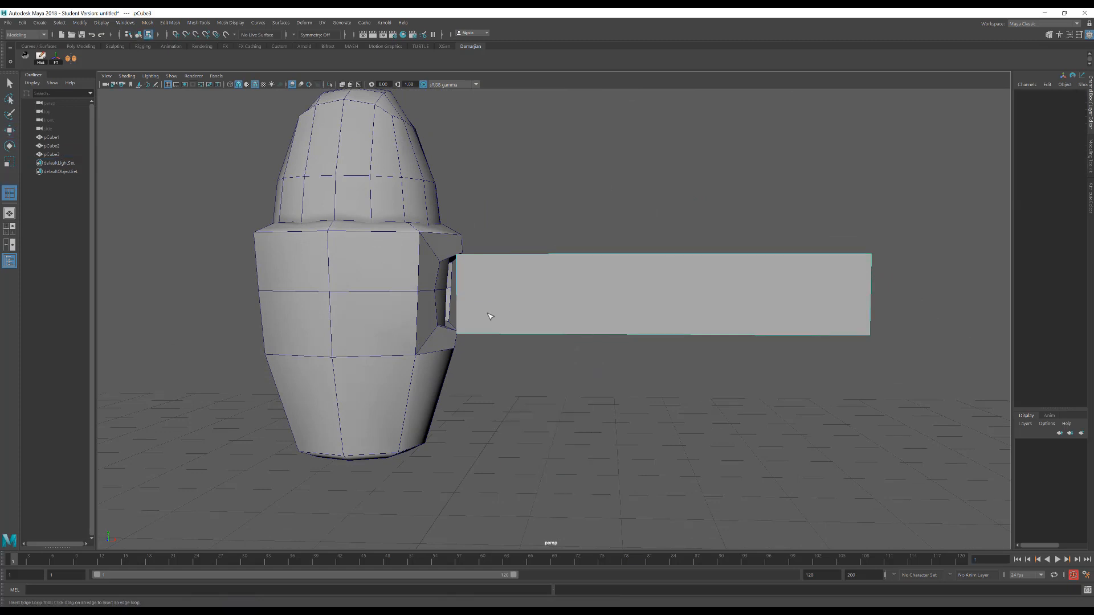
click(467, 335)
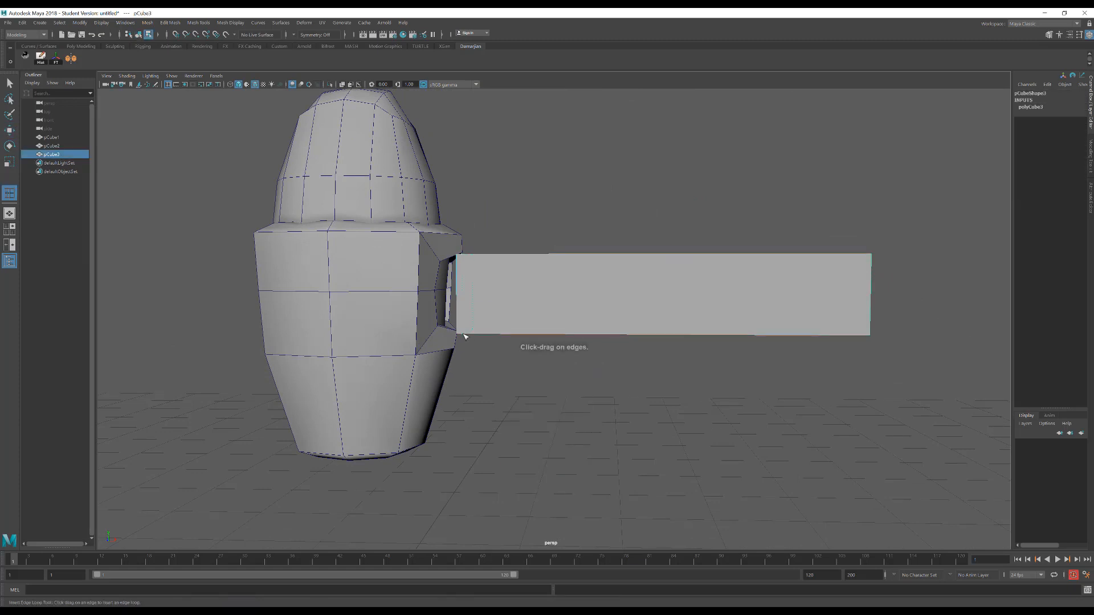
click(465, 336)
drag(843, 256, 869, 263)
alt+drag(868, 263, 878, 261)
key(w)
Smooth the arm cube with one division to turn it into an octagonal cylinder
right_drag(620, 314, 644, 300)
shift+right_click(637, 314)
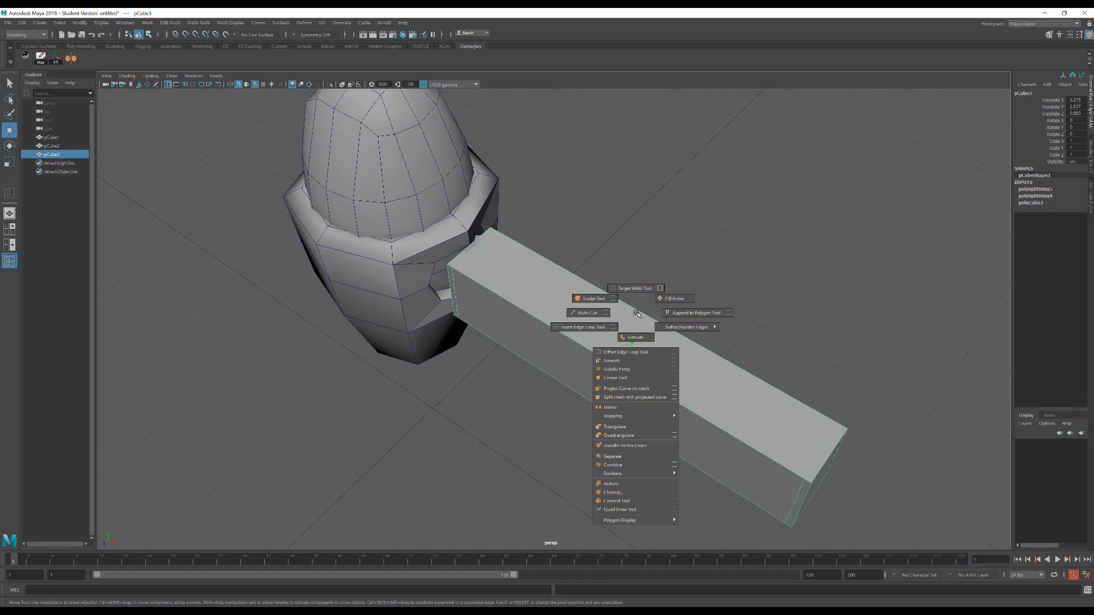
click(640, 361)
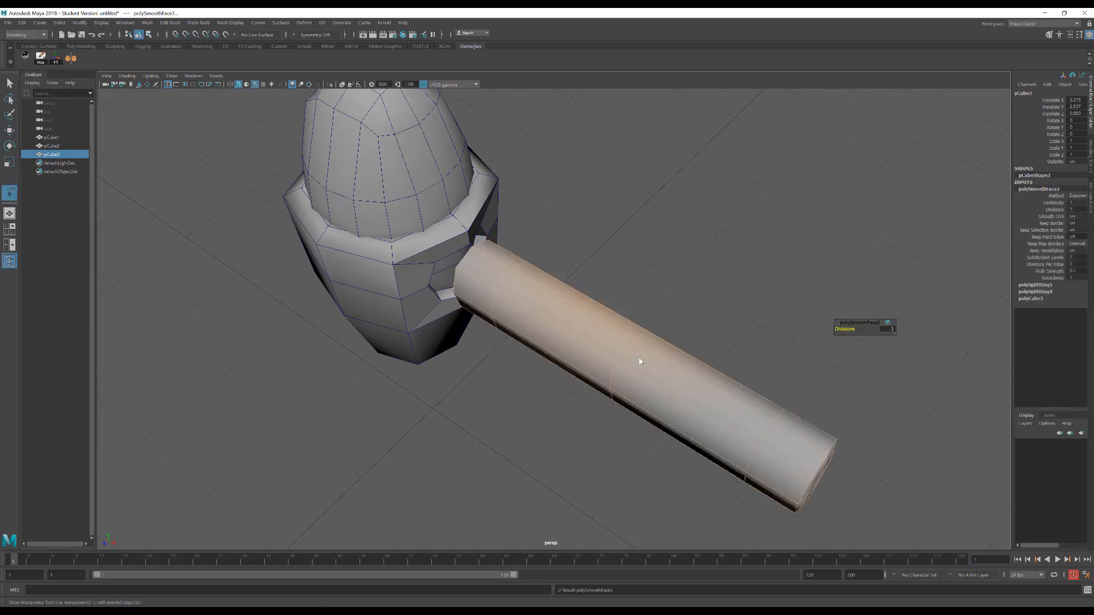
alt+drag(640, 363, 640, 344)
key(q)
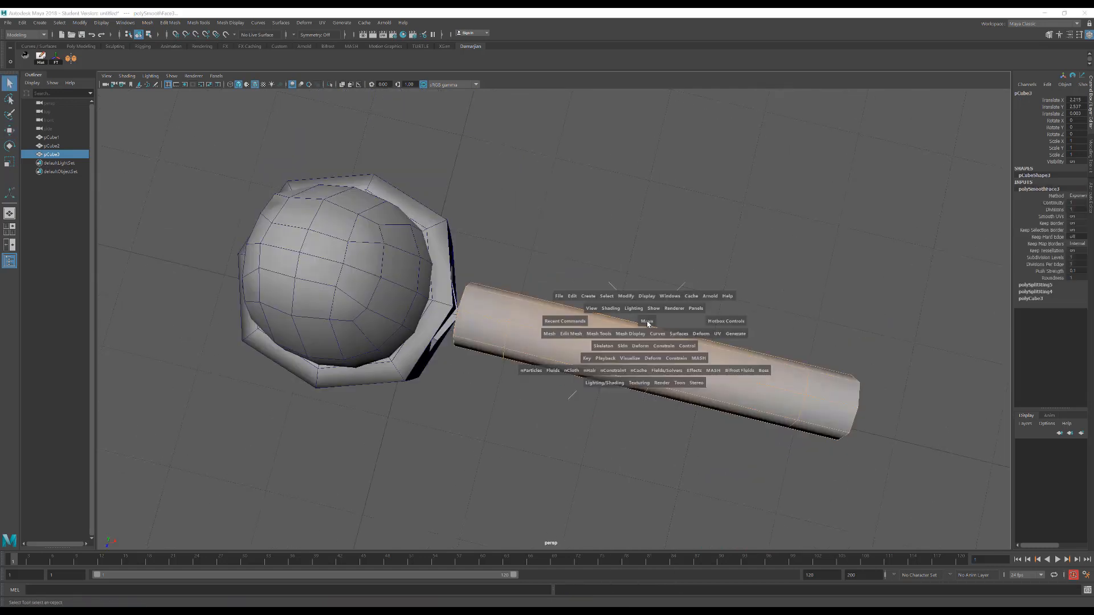
Centre the smoothed arm on the body along Z in the top view, and return to the perspective view
key(space)
drag(647, 320, 605, 321)
alt+right_drag(605, 365, 668, 373)
alt+middle_drag(667, 373, 595, 359)
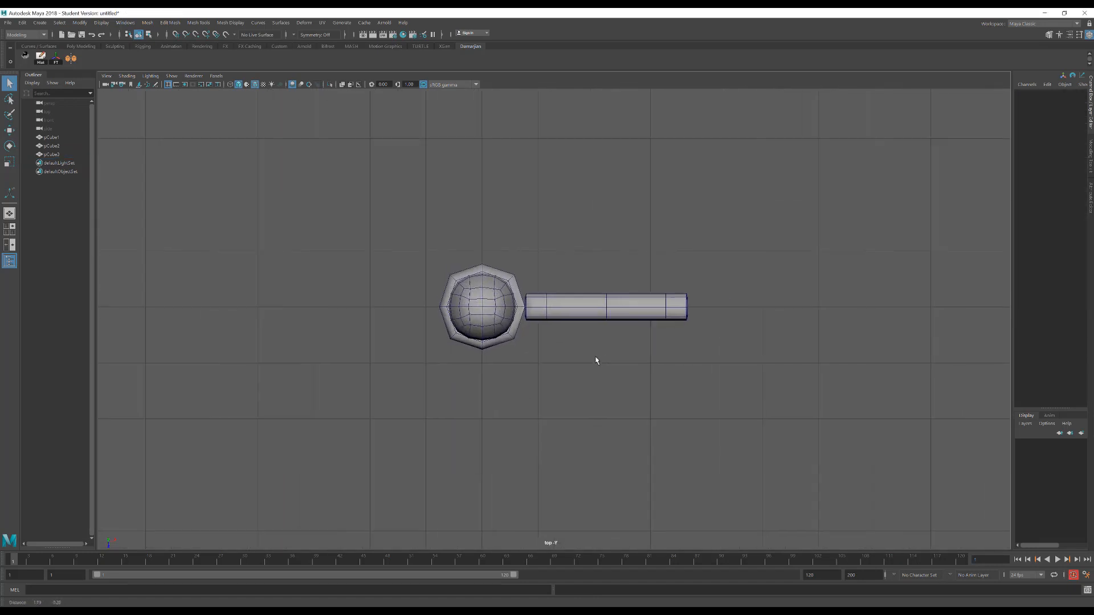
alt+right_drag(595, 359, 645, 362)
click(649, 315)
key(w)
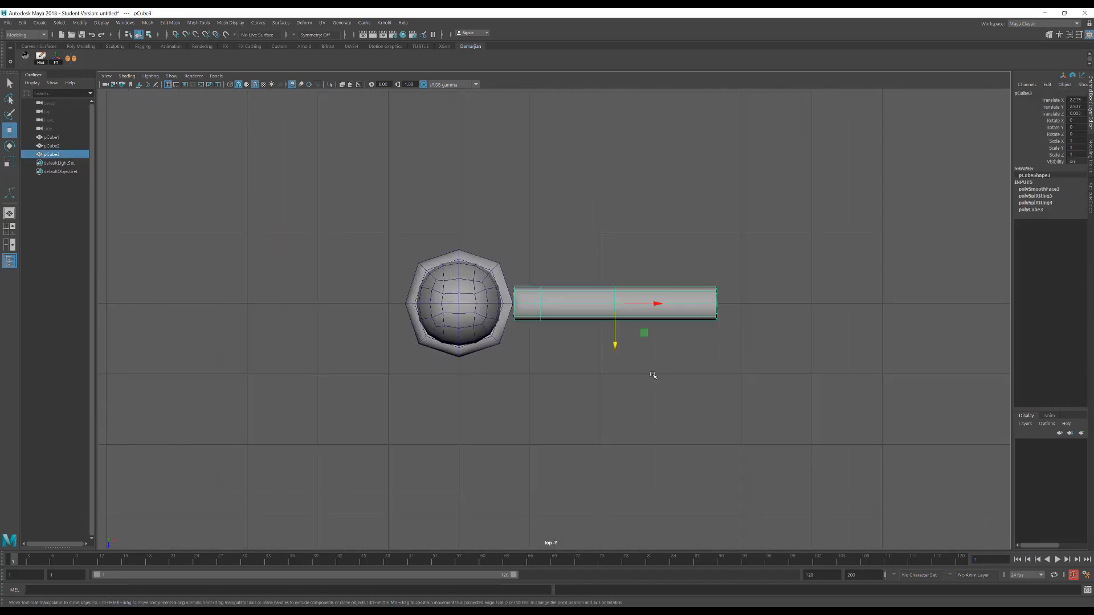
drag(617, 346, 510, 236)
scroll(572, 349, up, 5)
key(space)
right_drag(510, 236, 511, 228)
Isolate the arm, delete the end-cap faces on its body side, and show the whole model again
click(330, 84)
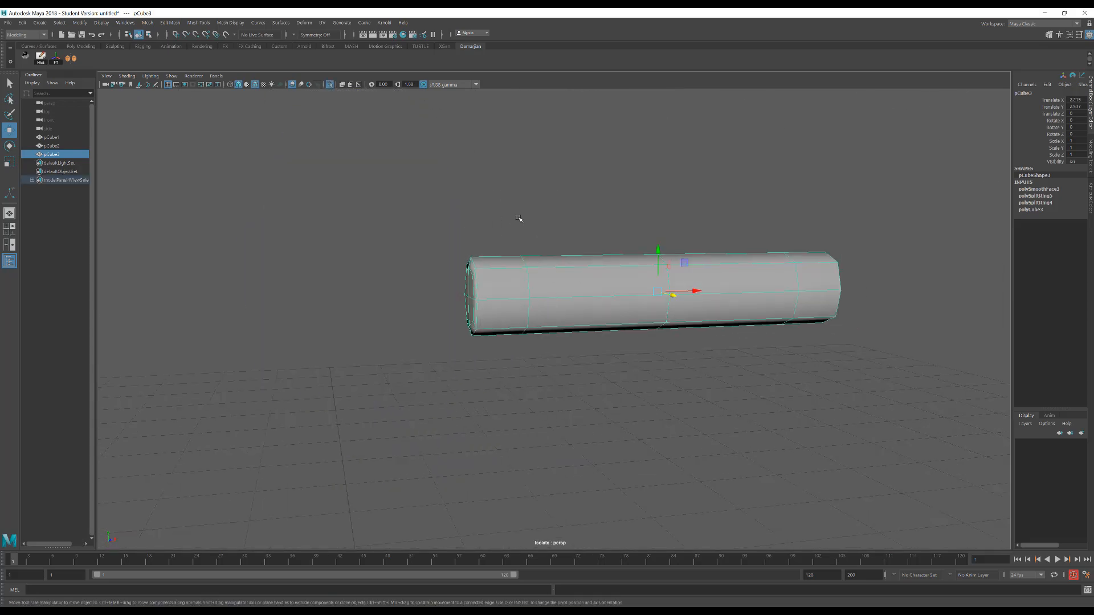
click(519, 246)
drag(489, 388, 489, 388)
alt+drag(501, 341, 479, 340)
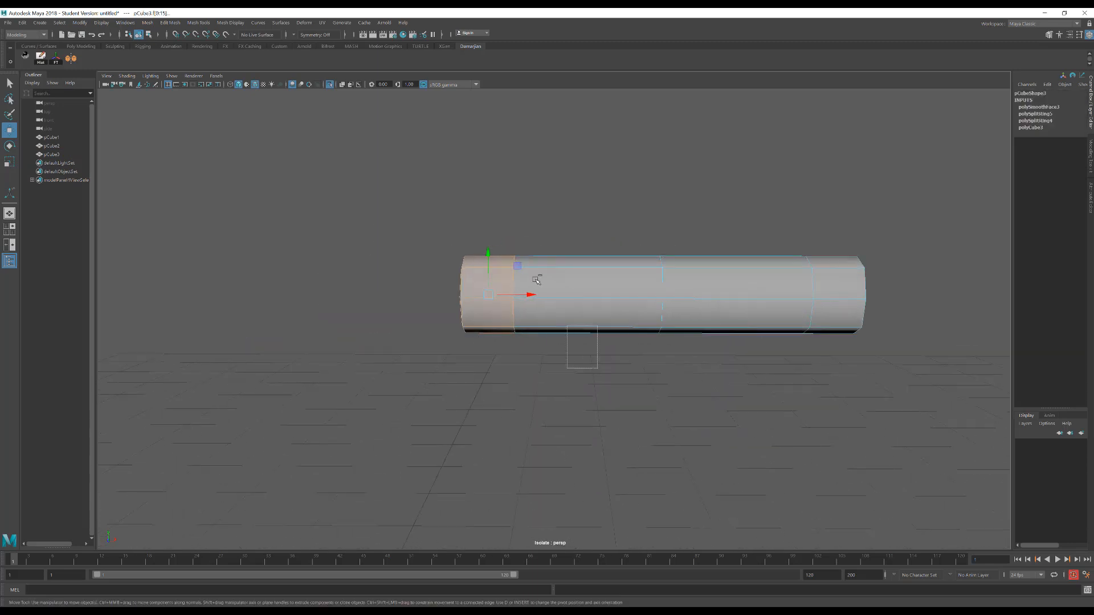
alt+drag(480, 204, 510, 261)
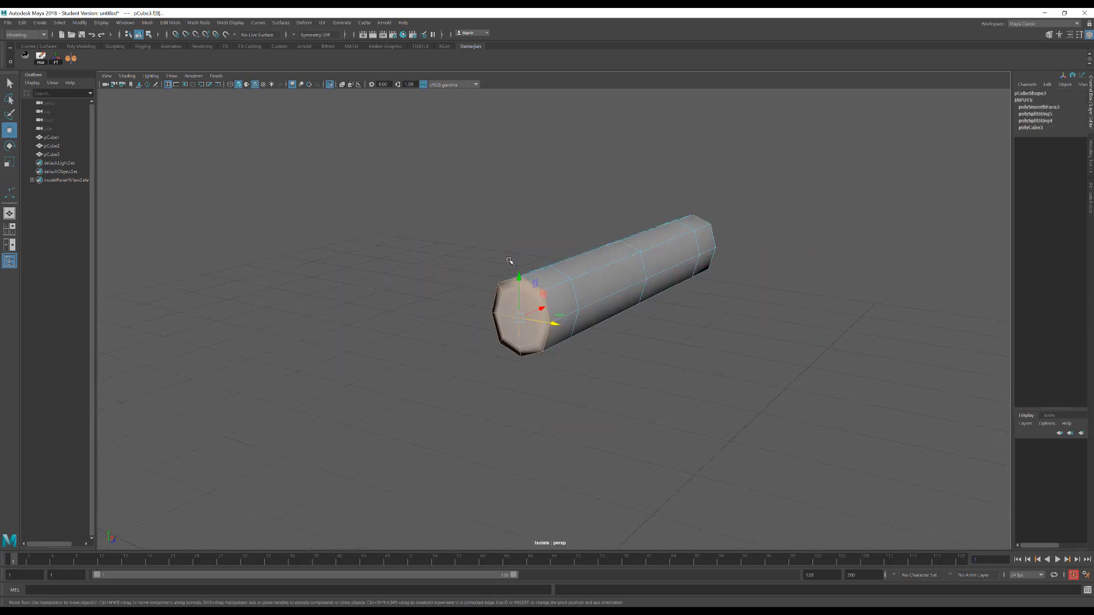
key(Delete)
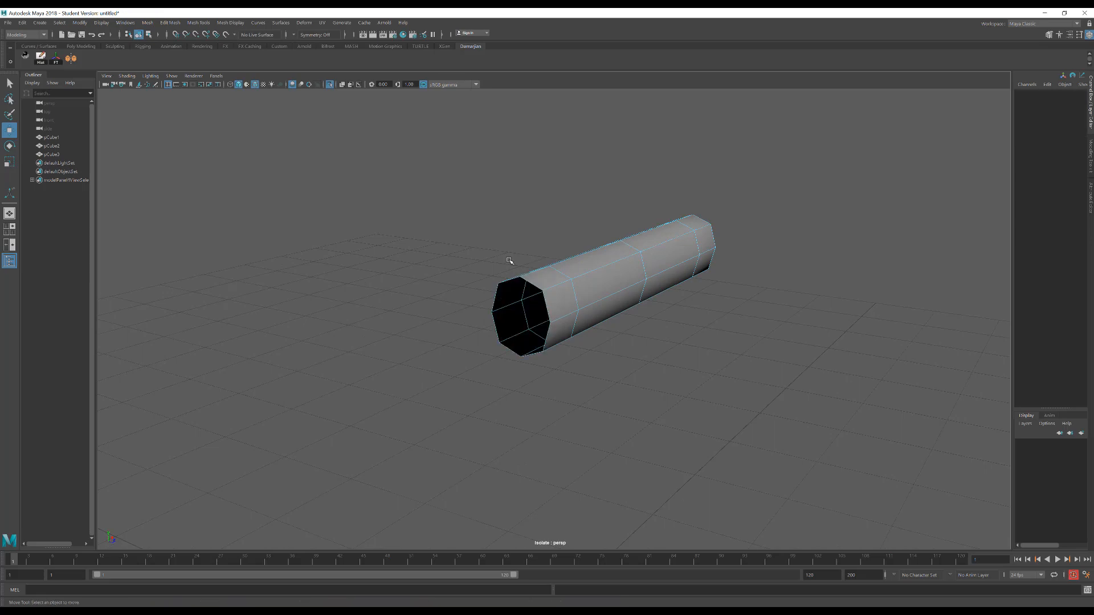
click(330, 85)
Move the arm along X so its open end sits inside the body's socket
alt+drag(501, 297, 538, 264)
right_drag(584, 269, 608, 254)
drag(692, 296, 637, 300)
key(r)
key(w)
alt+drag(559, 313, 480, 289)
Try enlarging the egg-shaped head uniformly, and undo the scaling
click(426, 228)
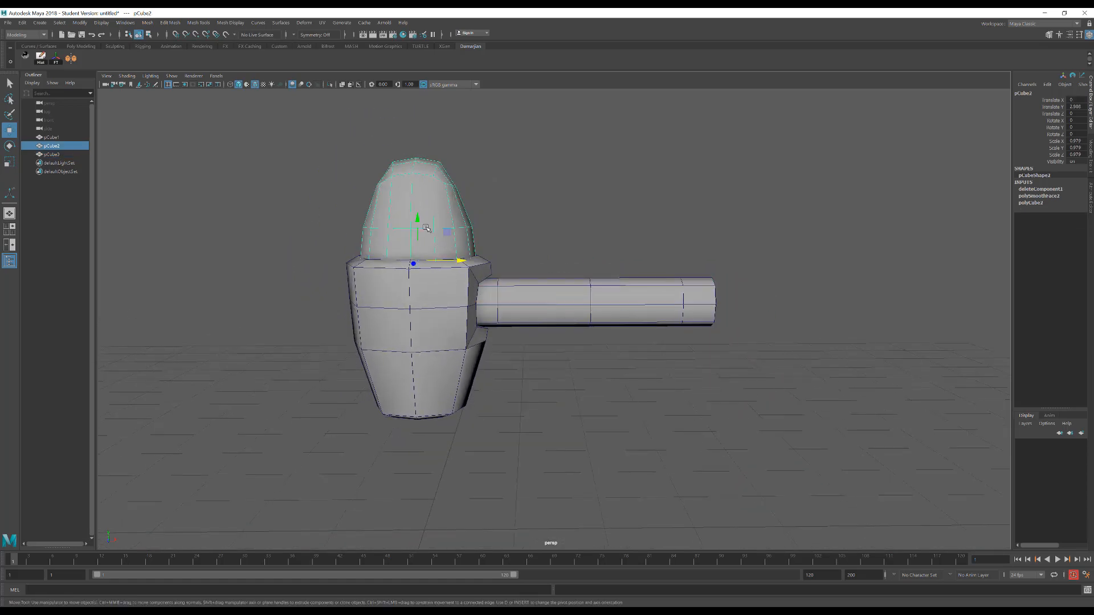
click(420, 316)
alt+drag(419, 316, 424, 283)
click(420, 239)
click(413, 338)
click(435, 238)
key(r)
middle_drag(429, 275, 442, 275)
key(w)
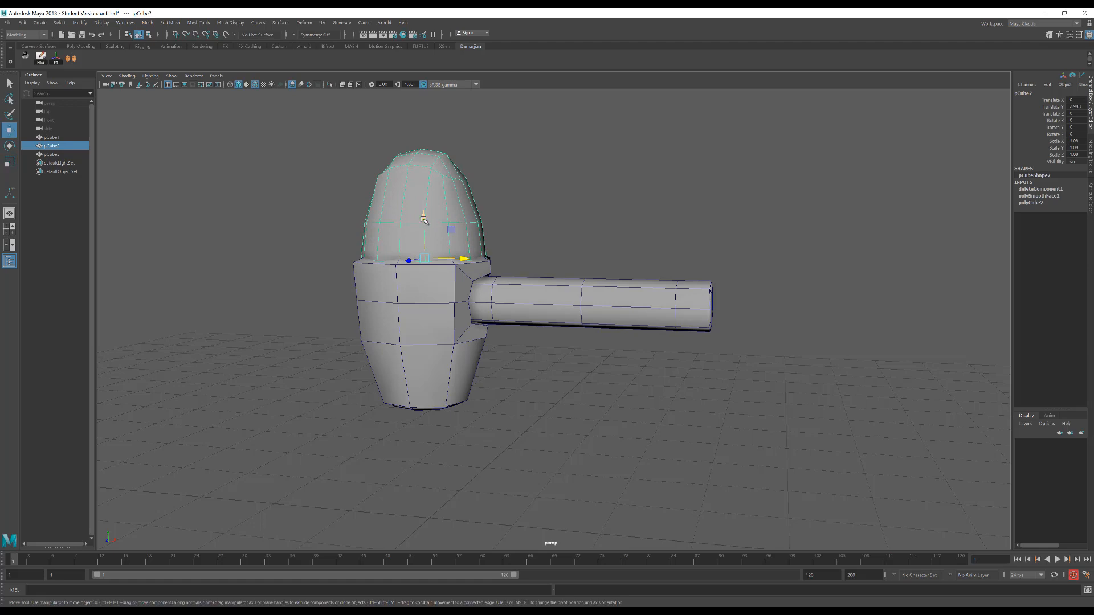
key(ctrl+z)
click(349, 195)
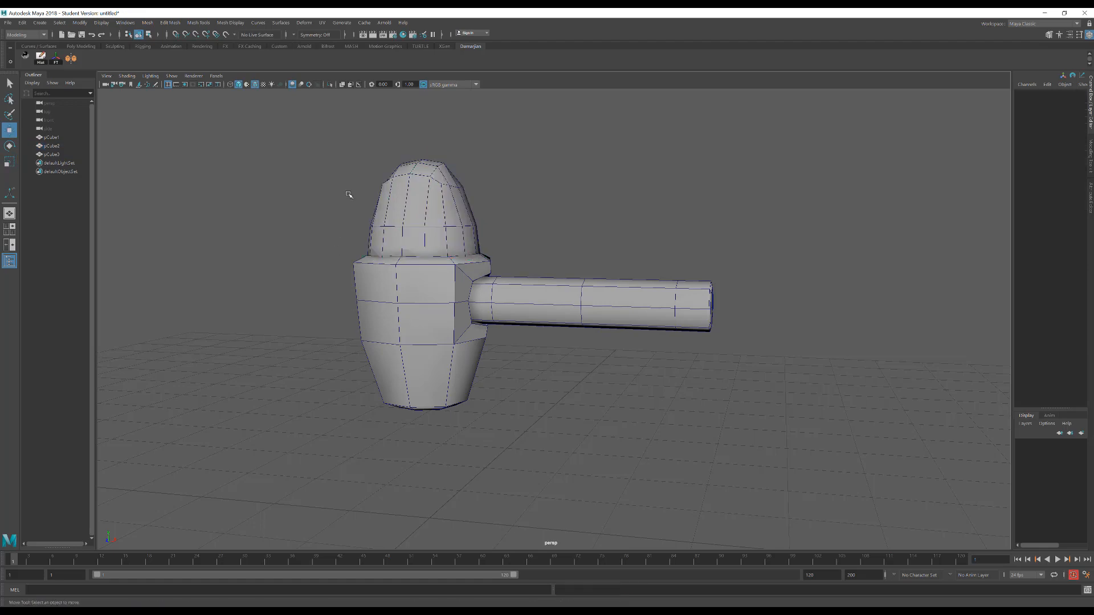
Select the head's vertices together with the body's upper ones, and enlarge and raise them slightly using soft selection
click(444, 219)
shift+click(362, 323)
mouse_move(335, 322)
alt+mouse_down()
mouse_move(378, 322)
mouse_move(342, 317)
alt+mouse_up()
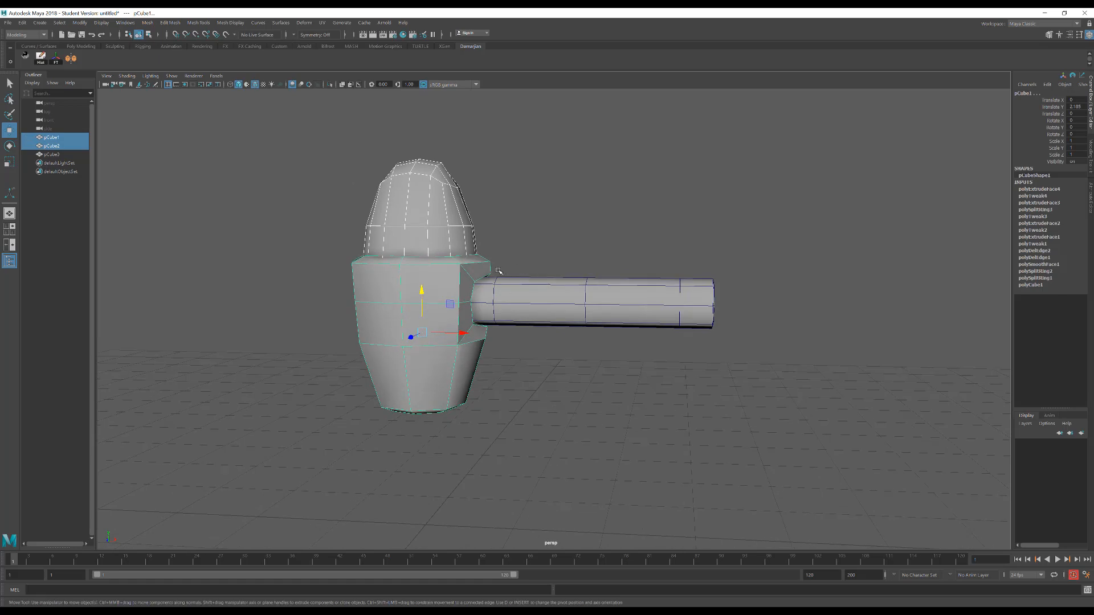
alt+middle_drag(498, 270, 511, 294)
right_drag(563, 222, 529, 217)
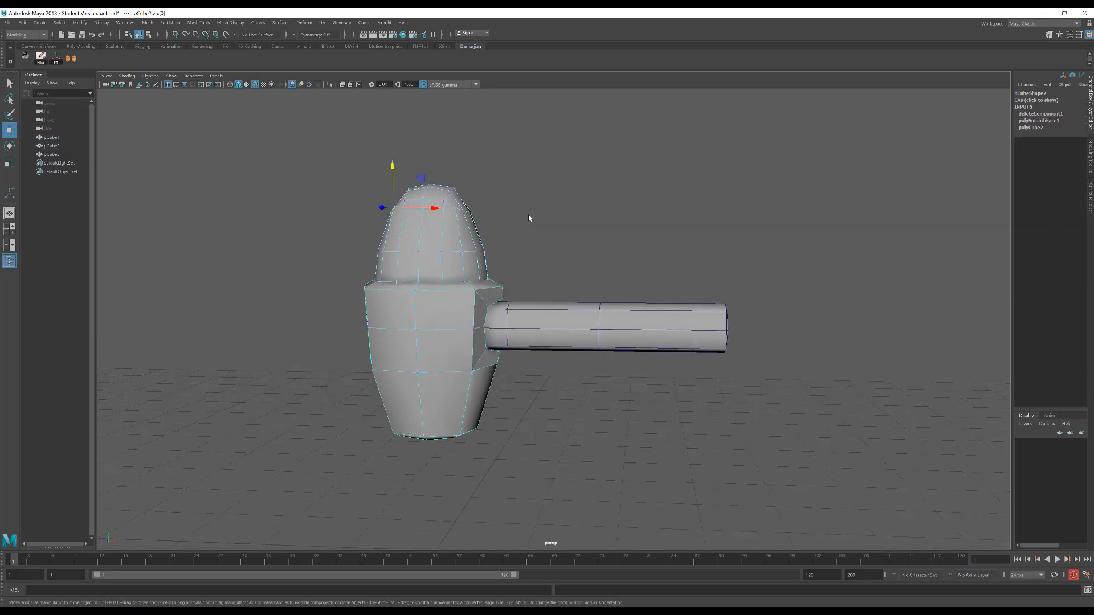
alt+drag(469, 254, 492, 264)
drag(276, 127, 474, 260)
drag(526, 292, 526, 292)
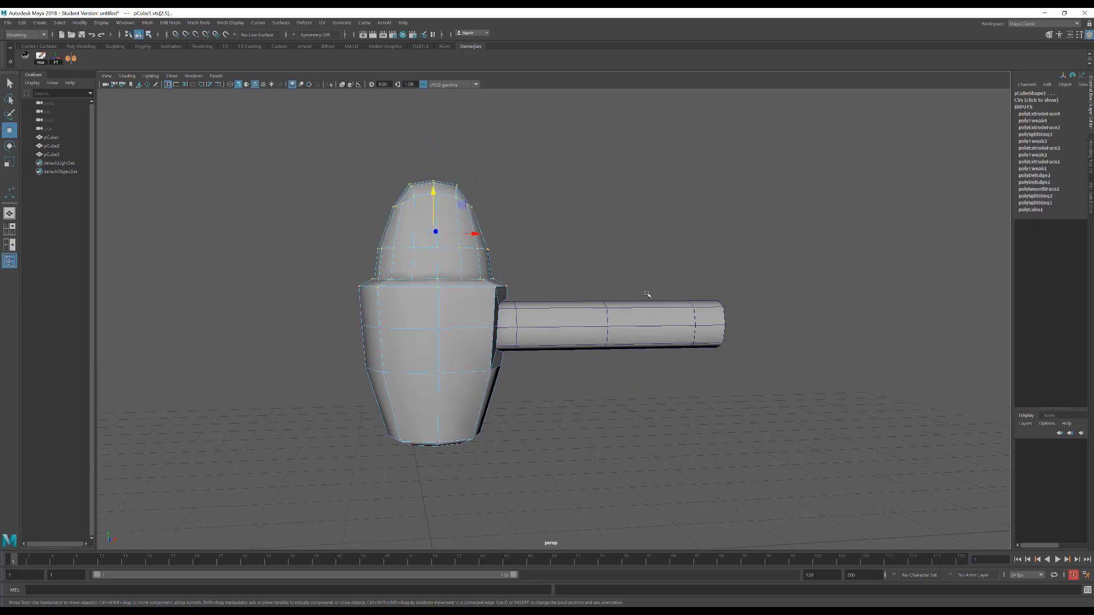
alt+drag(647, 293, 544, 325)
key(4)
key(5)
key(r)
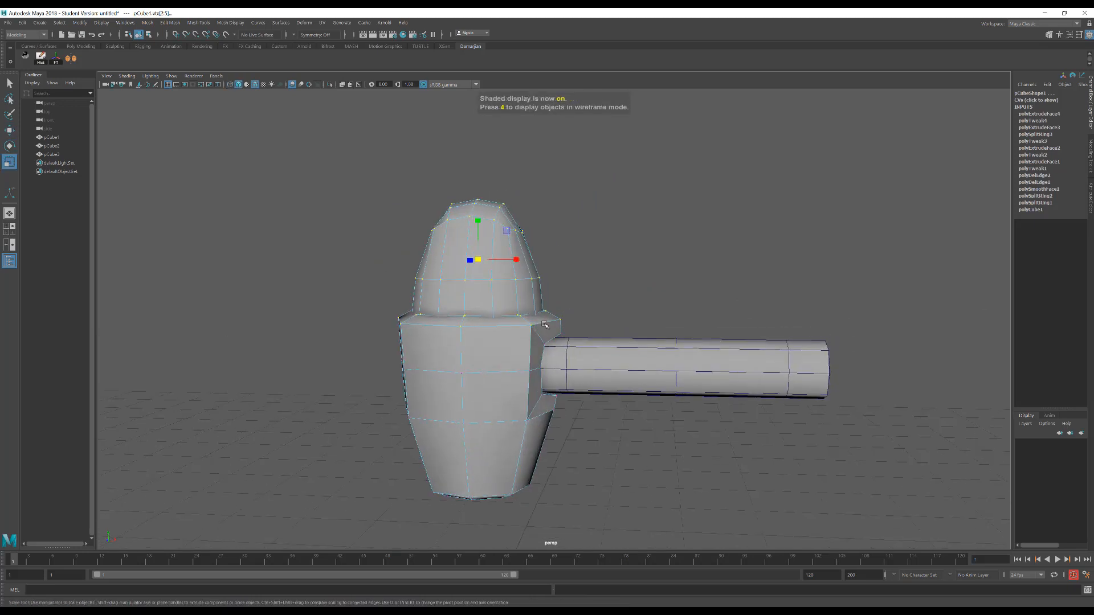
key(b)
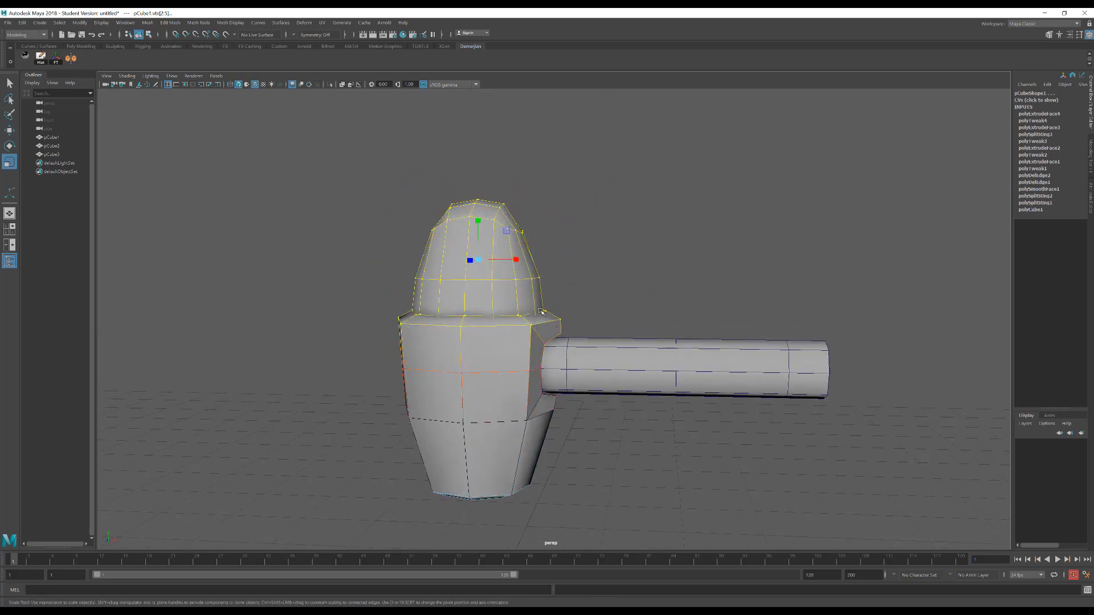
drag(485, 263, 495, 265)
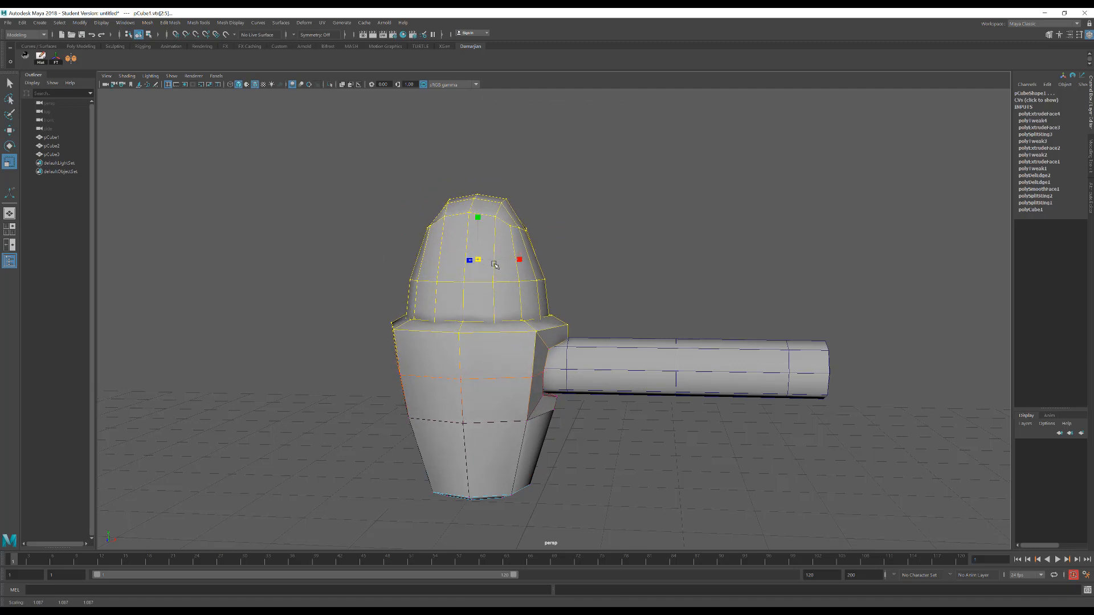
key(w)
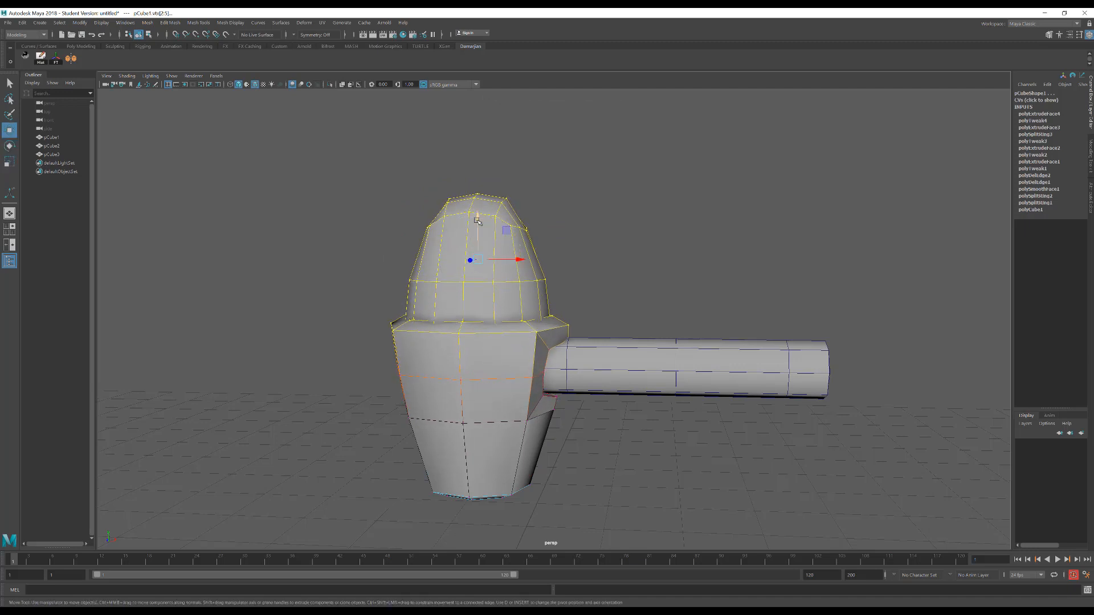
drag(479, 224, 480, 220)
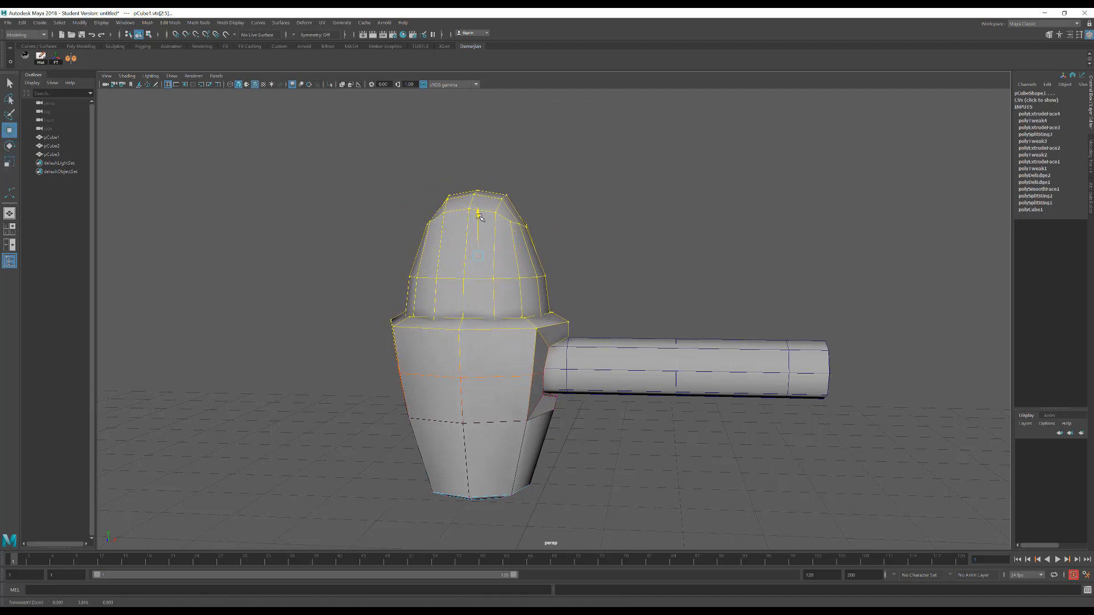
Raise the body's bottom vertices with soft selection to shorten the body, and adjust the height of its lower-middle vertex row
alt+middle_drag(489, 369, 501, 300)
alt+drag(502, 299, 504, 304)
drag(385, 350, 577, 446)
key(b)
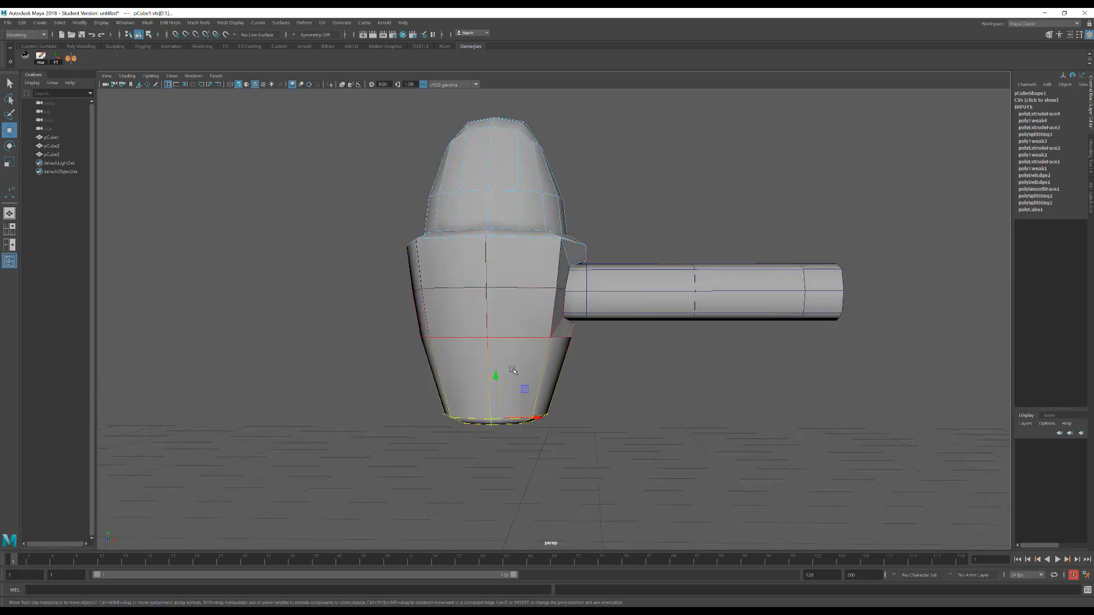
drag(501, 376, 504, 337)
drag(375, 303, 640, 362)
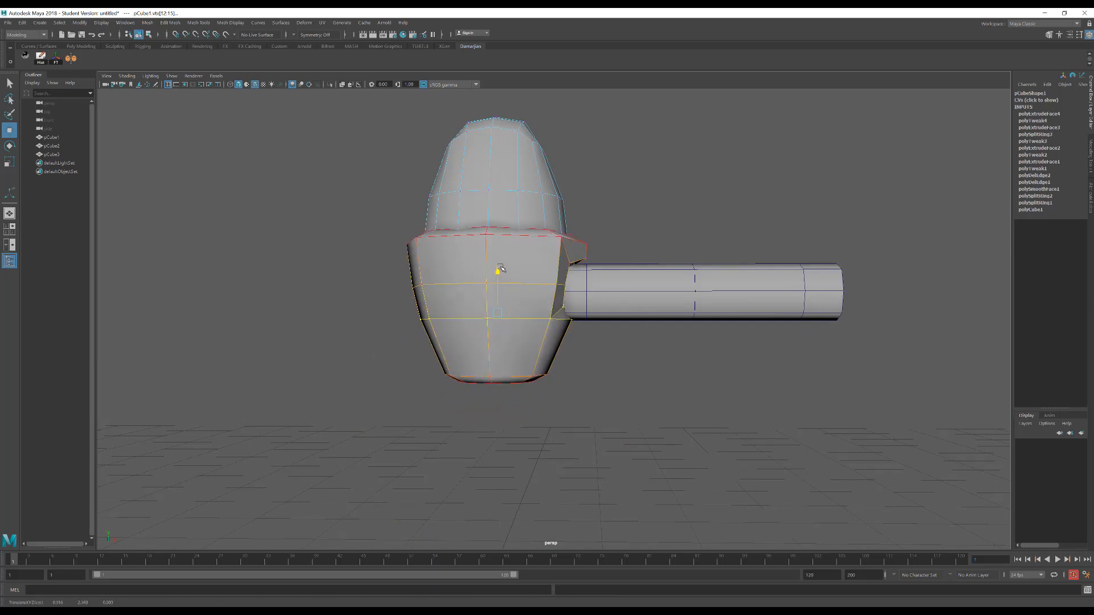
mouse_move(496, 271)
alt+mouse_down()
mouse_move(510, 286)
mouse_move(490, 285)
alt+mouse_up()
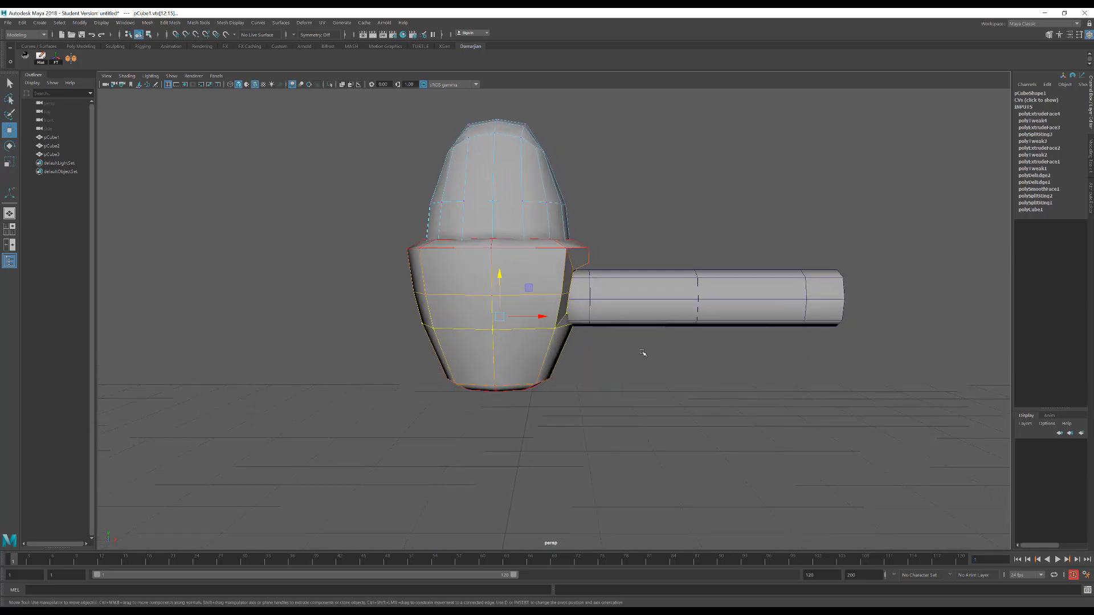
Move the body's socket-side vertices slightly inward along X with soft selection
drag(566, 300, 545, 292)
drag(530, 283, 690, 303)
drag(587, 301, 585, 304)
alt+drag(610, 333, 559, 247)
middle_drag(606, 279, 605, 280)
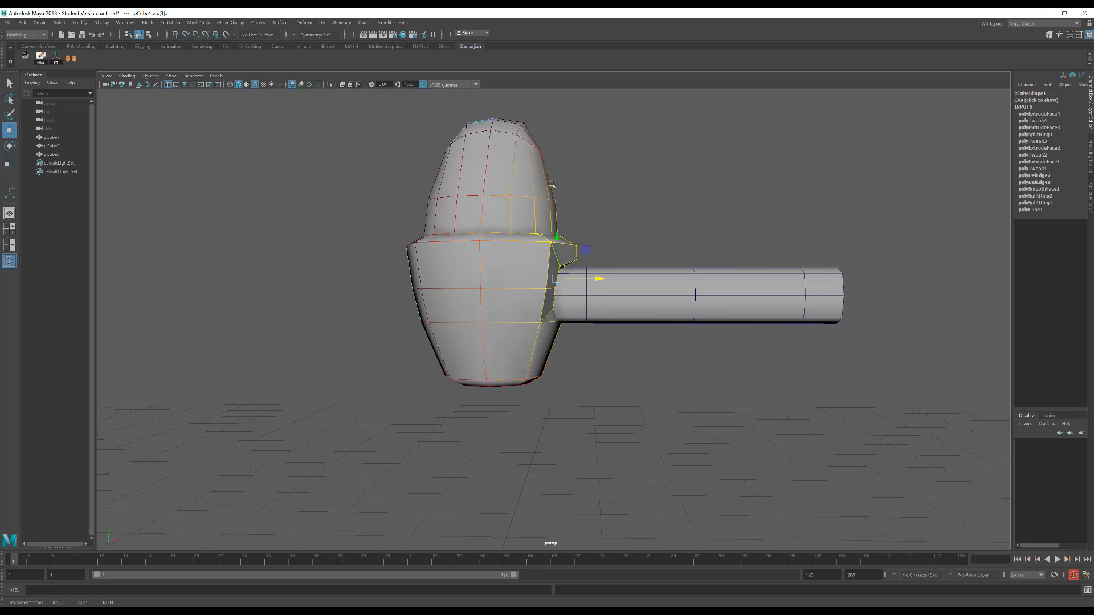
Move the body's bottom socket-side vertices slightly inward along X, undoing the first attempt and repeating it more subtly
drag(507, 362, 574, 382)
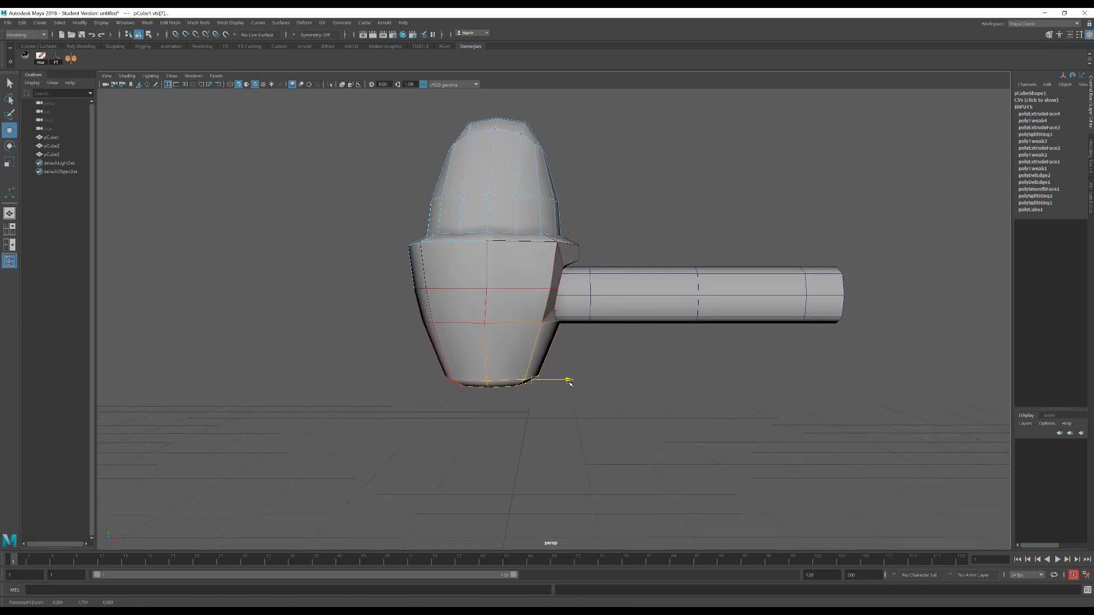
alt+drag(462, 273, 487, 282)
key(ctrl+z)
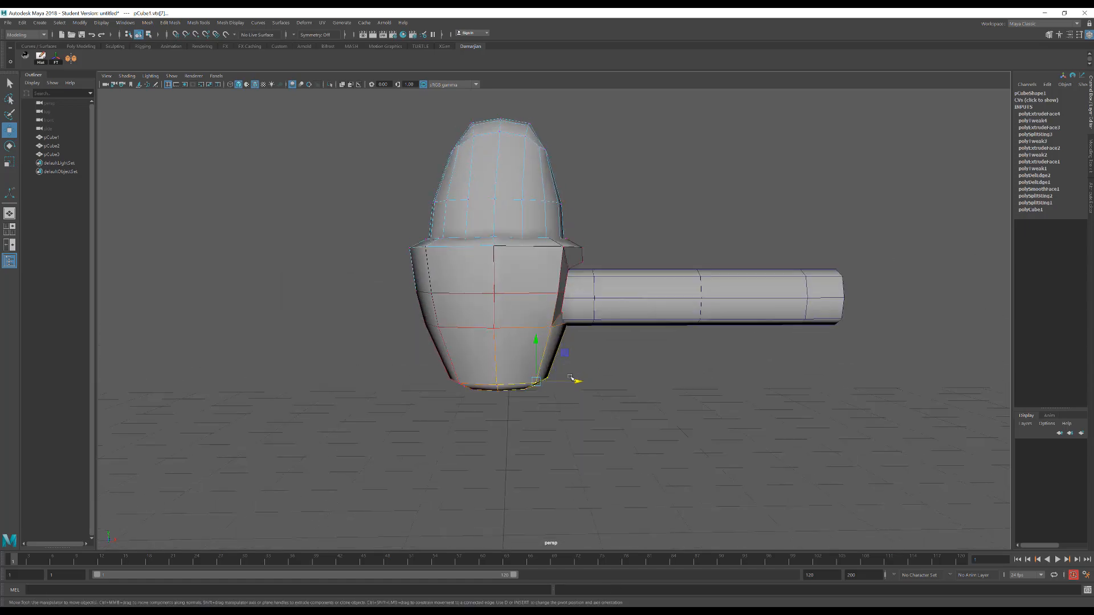
drag(579, 383, 572, 384)
alt+drag(562, 228, 536, 236)
right_drag(534, 235, 588, 235)
Try moving the head and body objects together along Z, and undo the move
click(563, 298)
alt+drag(562, 288, 483, 262)
alt+drag(484, 268, 530, 268)
click(470, 299)
alt+drag(470, 299, 518, 210)
shift+click(522, 233)
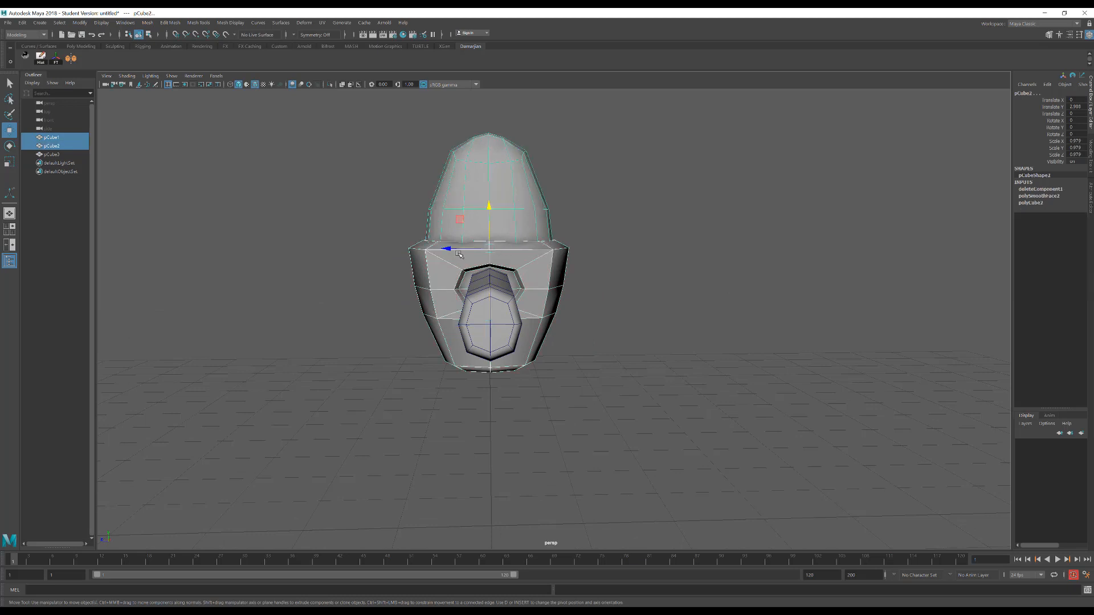
drag(459, 255, 451, 252)
key(ctrl+z)
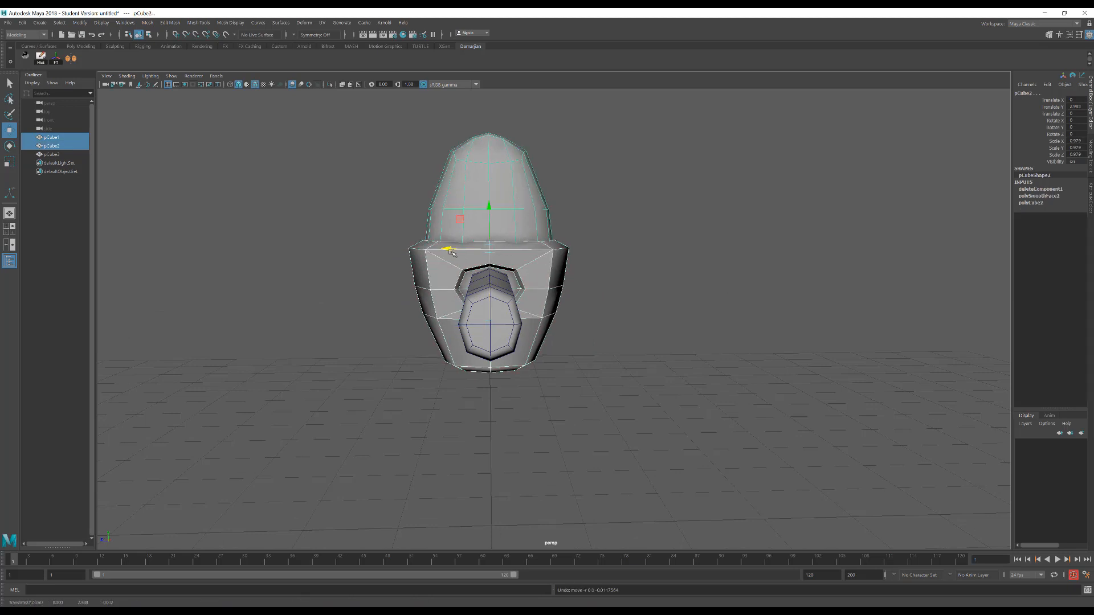
Scale the head slightly narrower along Z
shift+click(485, 299)
click(465, 257)
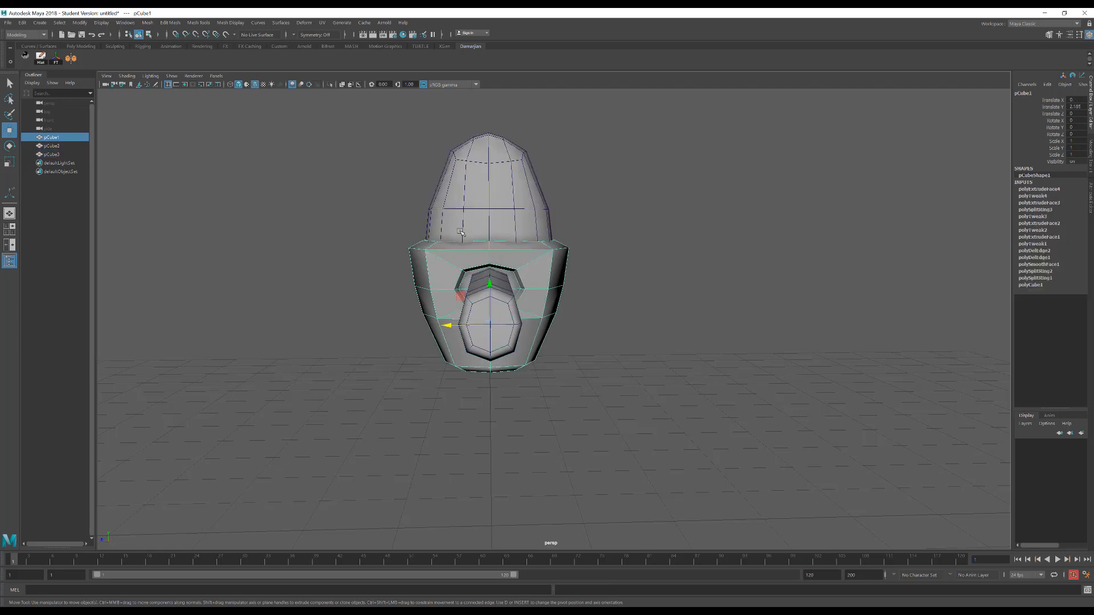
shift+click(463, 208)
key(r)
drag(451, 249, 453, 251)
right_drag(524, 283, 525, 262)
Adjust the soft-selection radius and scale the body's lower vertices narrower along Z
click(537, 288)
mouse_move(455, 290)
alt+mouse_down()
mouse_move(410, 289)
mouse_move(464, 289)
mouse_move(445, 287)
alt+mouse_up()
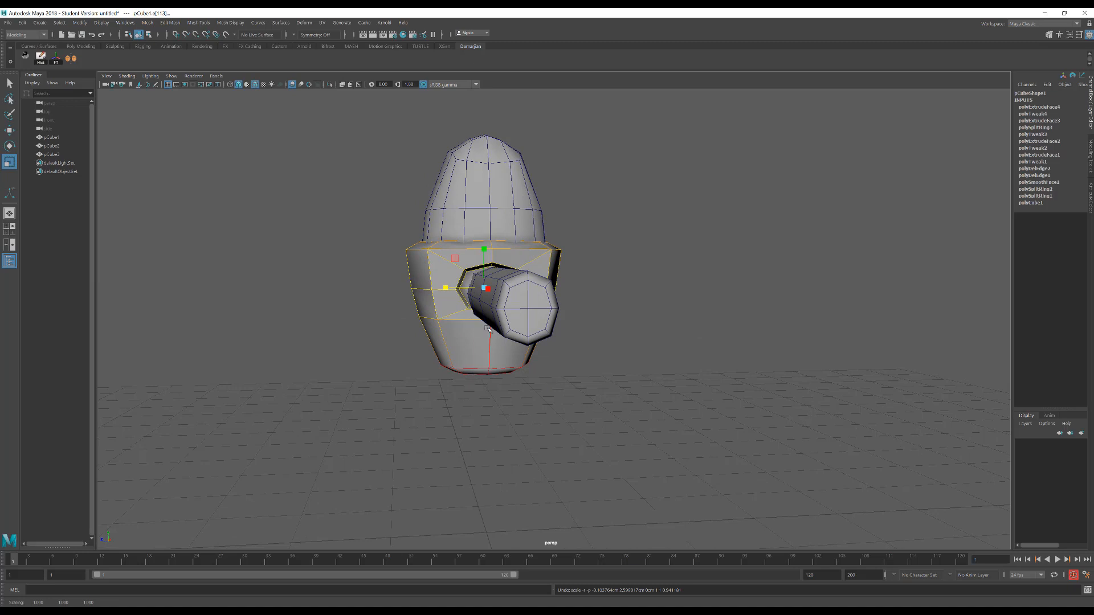
key(b)
drag(488, 328, 455, 289)
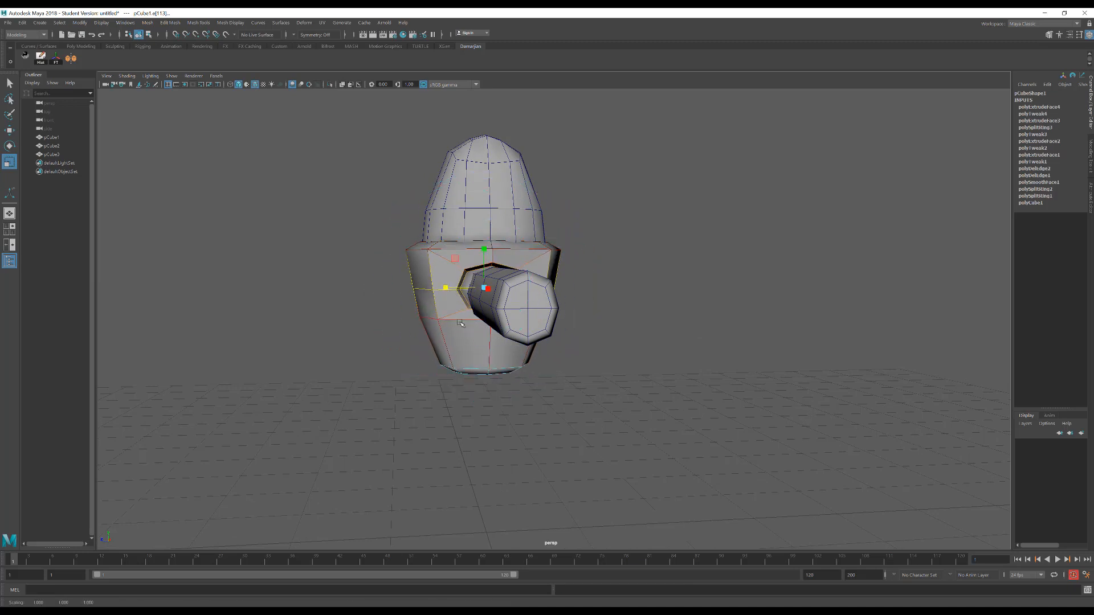
drag(586, 422, 452, 347)
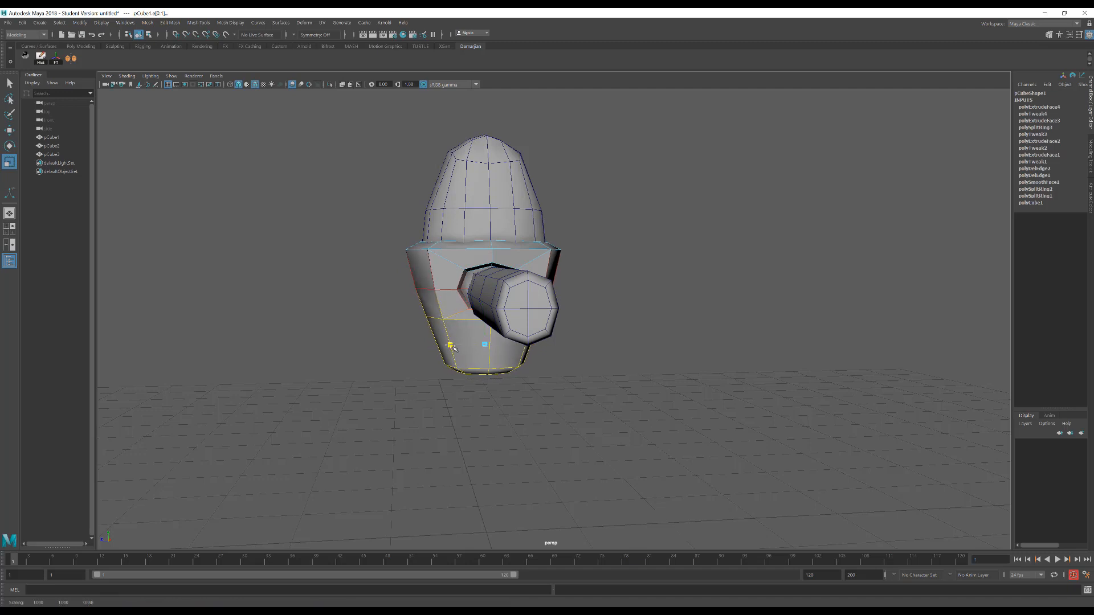
Undo the last scale of the body's lower edges, readjust the soft selection, and scale them narrower along Z
key(ctrl+z)
drag(507, 405, 530, 394)
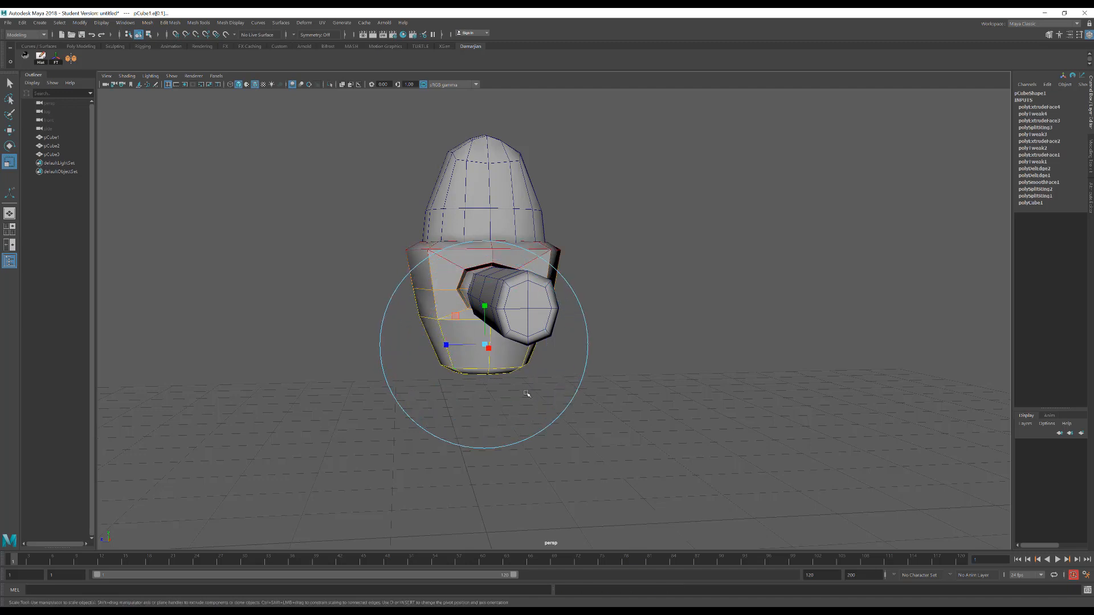
key(ctrl+z)
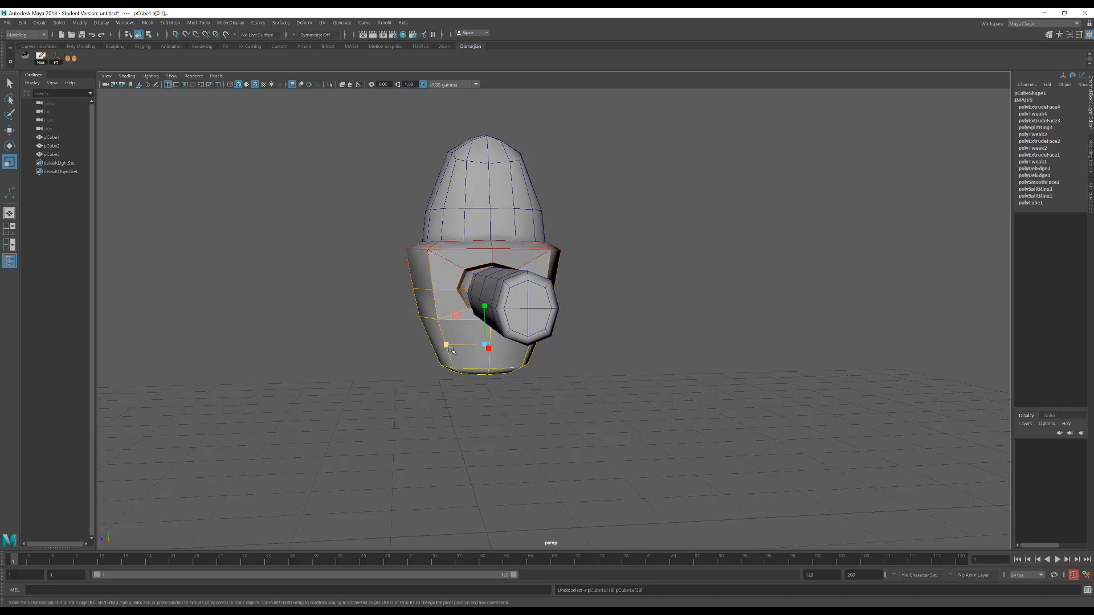
drag(452, 349, 456, 353)
Scale the body's edges at and just below socket height slightly wider along Z to round out the side profile
click(448, 292)
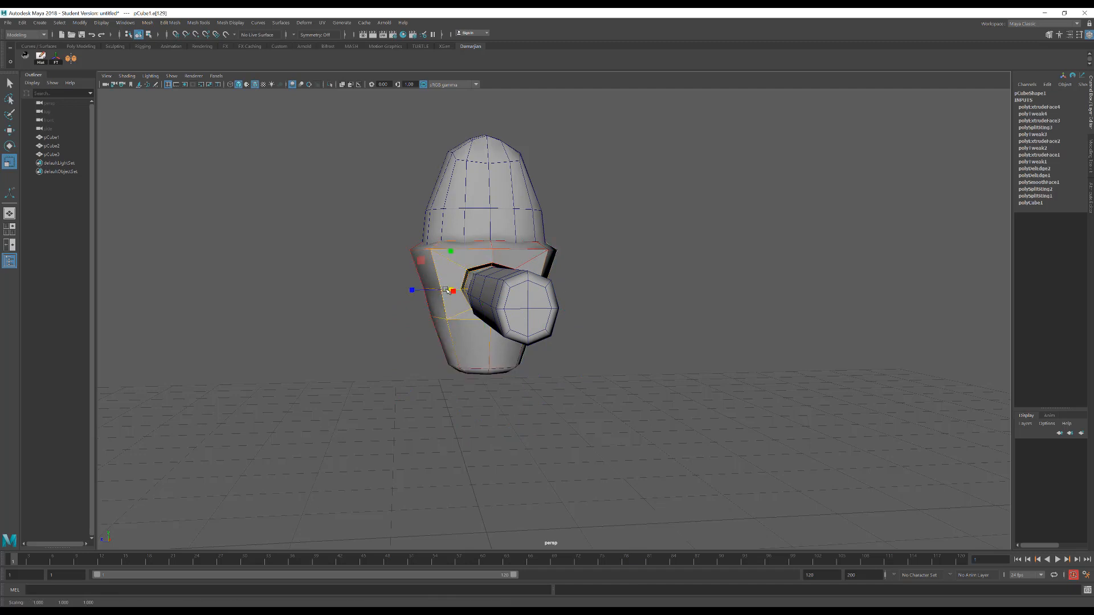
click(466, 291)
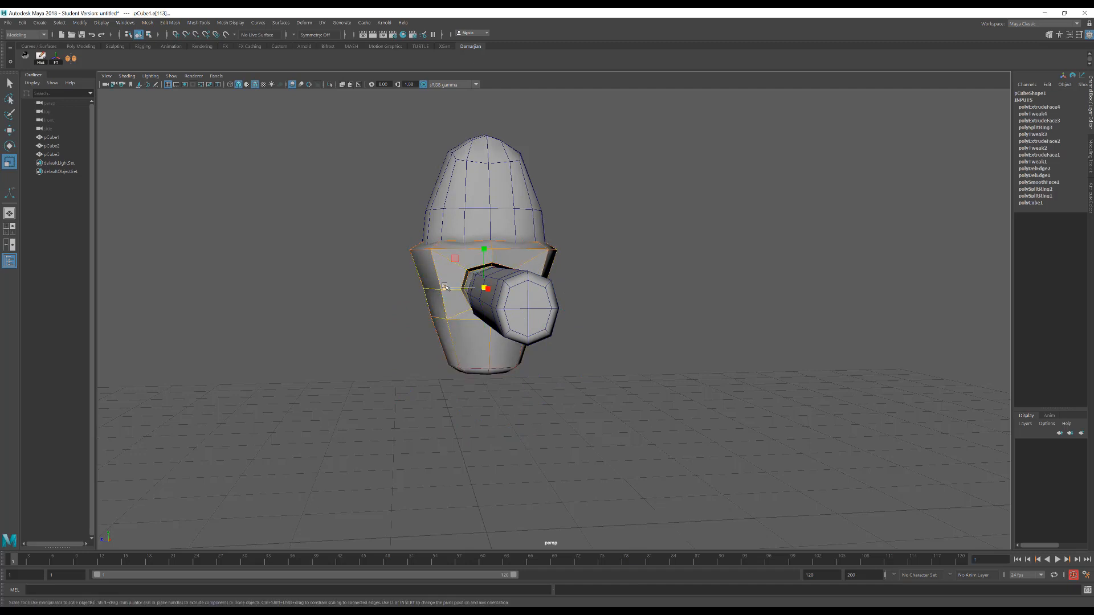
drag(446, 290, 444, 290)
click(459, 323)
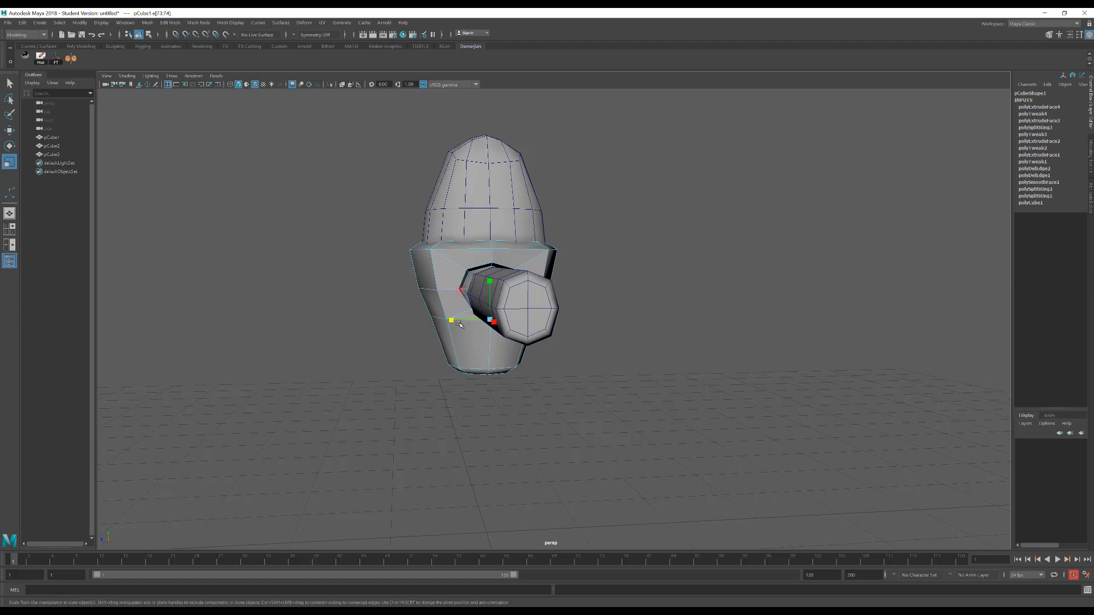
alt+drag(564, 339, 587, 319)
mouse_move(499, 328)
alt+mouse_down()
mouse_move(415, 289)
mouse_move(443, 324)
mouse_move(490, 327)
alt+mouse_up()
Examine the proportions of the body, head and arm in the front and perspective views
right_drag(524, 234, 557, 222)
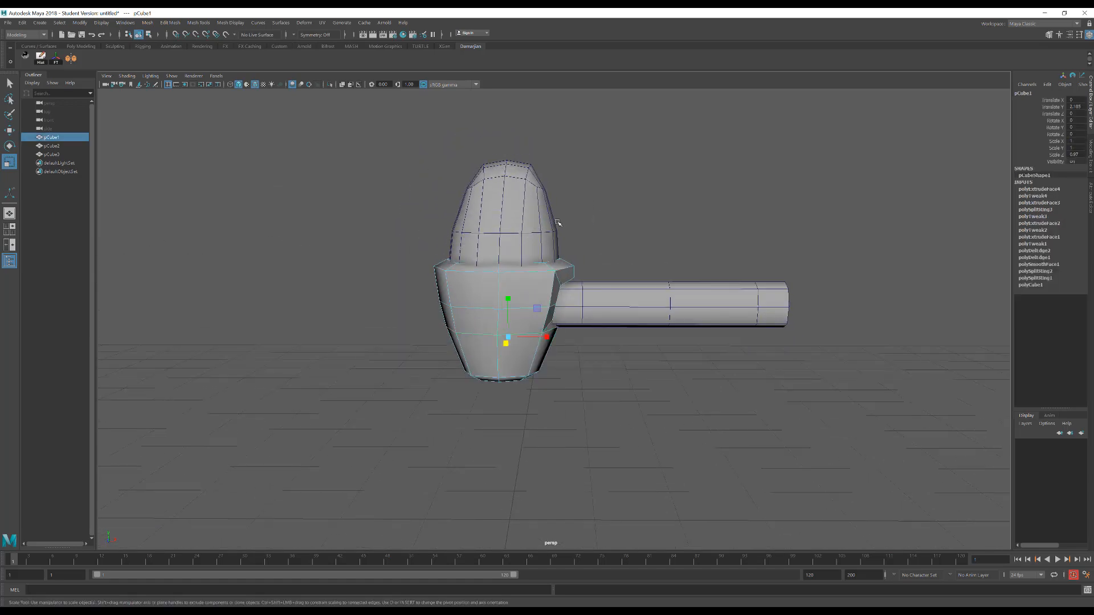
click(573, 228)
alt+drag(573, 228, 549, 329)
click(560, 296)
scroll(560, 296, up, 1)
key(space)
alt+middle_drag(430, 334, 556, 277)
scroll(539, 327, up, 1)
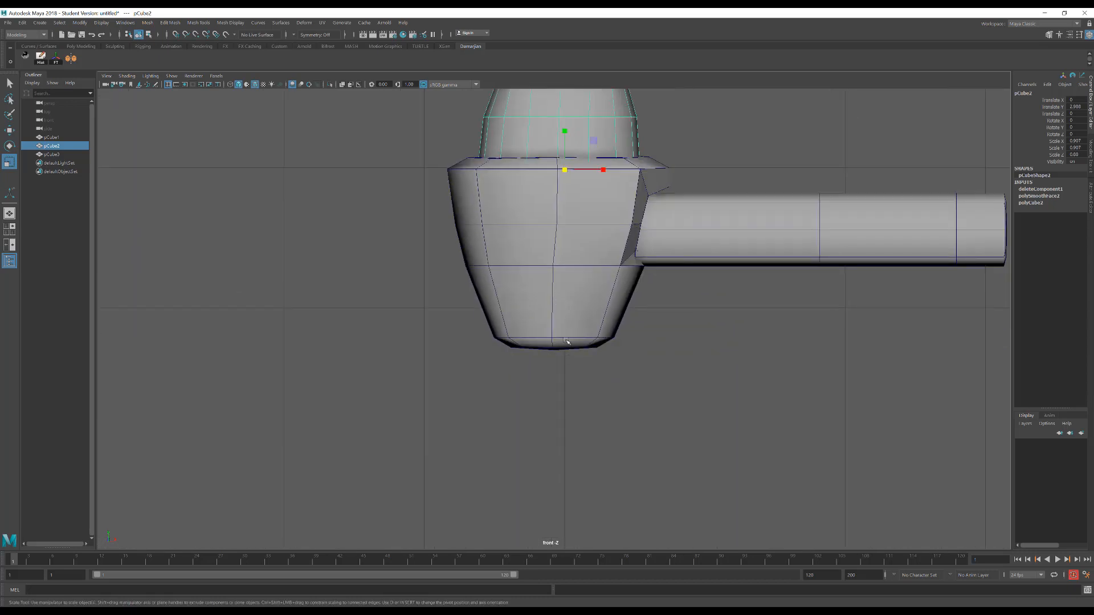
key(space)
mouse_move(641, 271)
mouse_down()
mouse_move(618, 301)
mouse_move(642, 274)
mouse_up()
alt+middle_drag(674, 270, 597, 329)
key(space)
drag(594, 334, 500, 407)
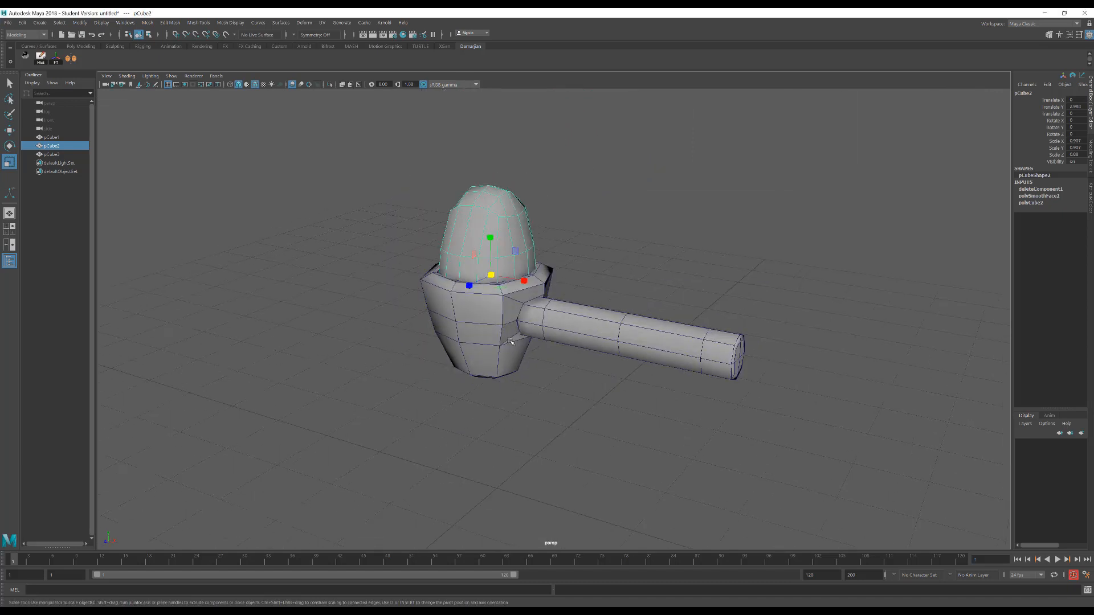
alt+middle_drag(500, 407, 528, 371)
Select the body, head and arm together and move them down along Y towards the grid
drag(659, 356, 659, 356)
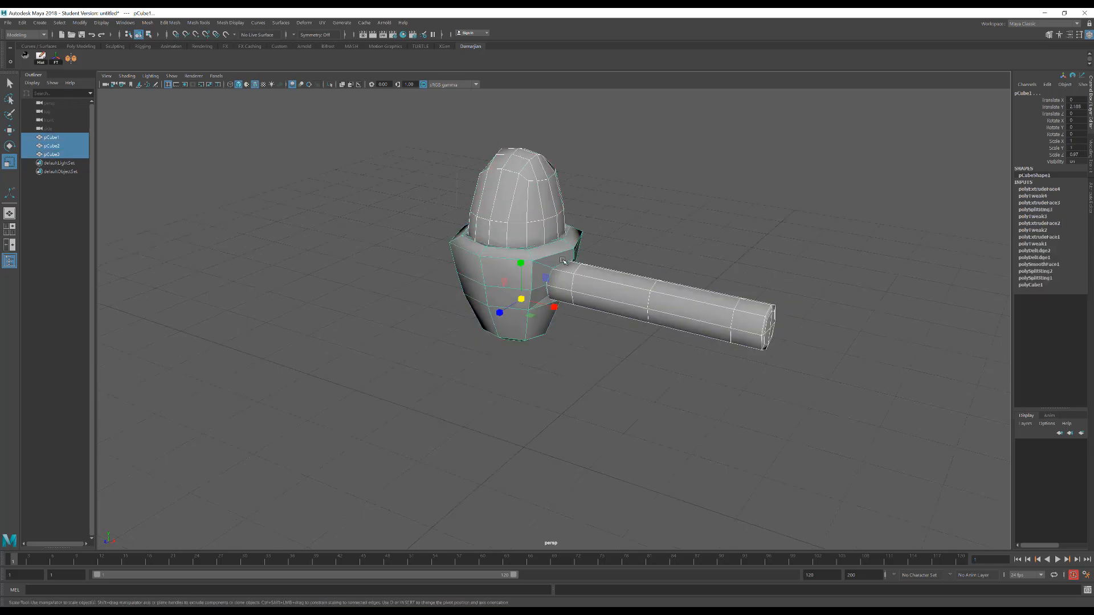
key(w)
drag(522, 257, 520, 352)
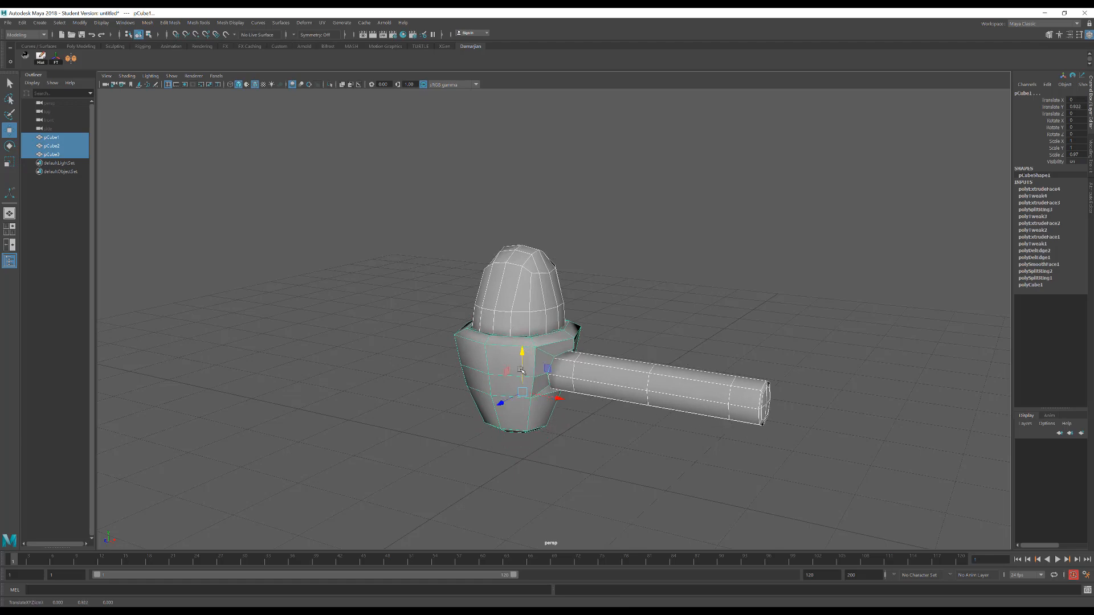
Create a polygon cube beneath the body for the wheel, about 0.23 wide, 0.58 high and 0.62 deep
alt+middle_drag(551, 459, 552, 378)
scroll(551, 378, up, 3)
scroll(556, 371, up, 4)
click(559, 362)
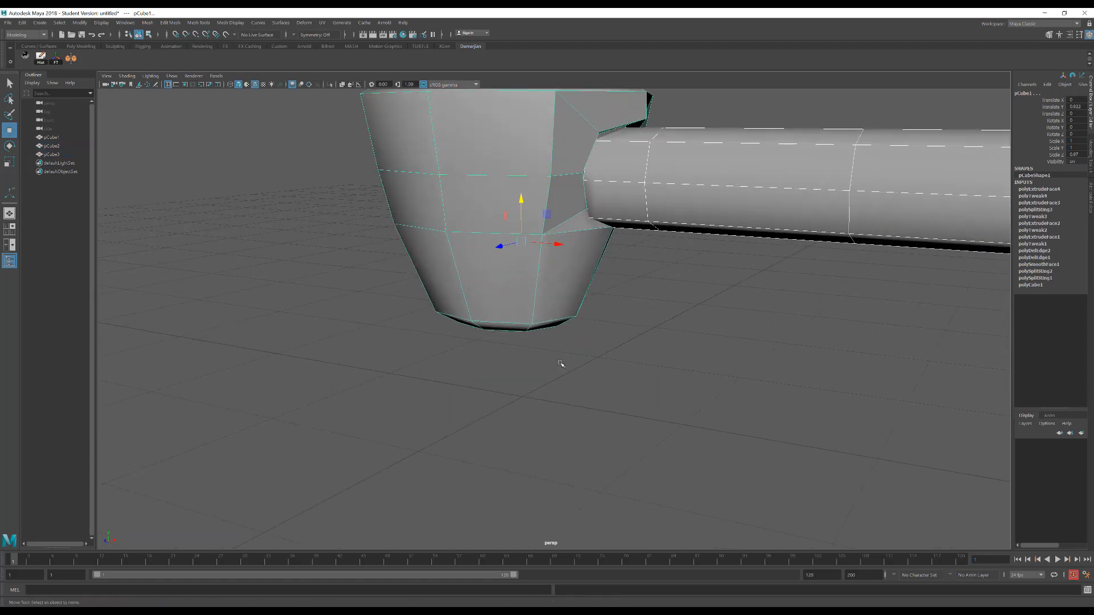
shift+right_click(527, 375)
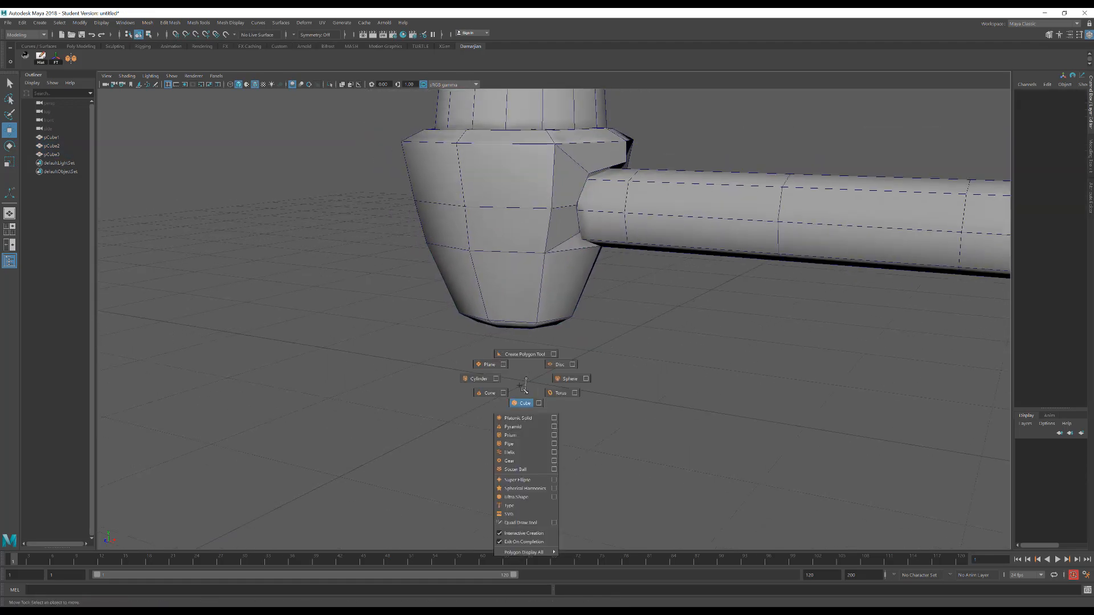
shift+right_drag(524, 390, 525, 392)
drag(521, 371, 505, 395)
drag(506, 395, 528, 304)
alt+drag(562, 373, 536, 354)
alt+right_drag(575, 365, 678, 387)
alt+drag(487, 370, 531, 380)
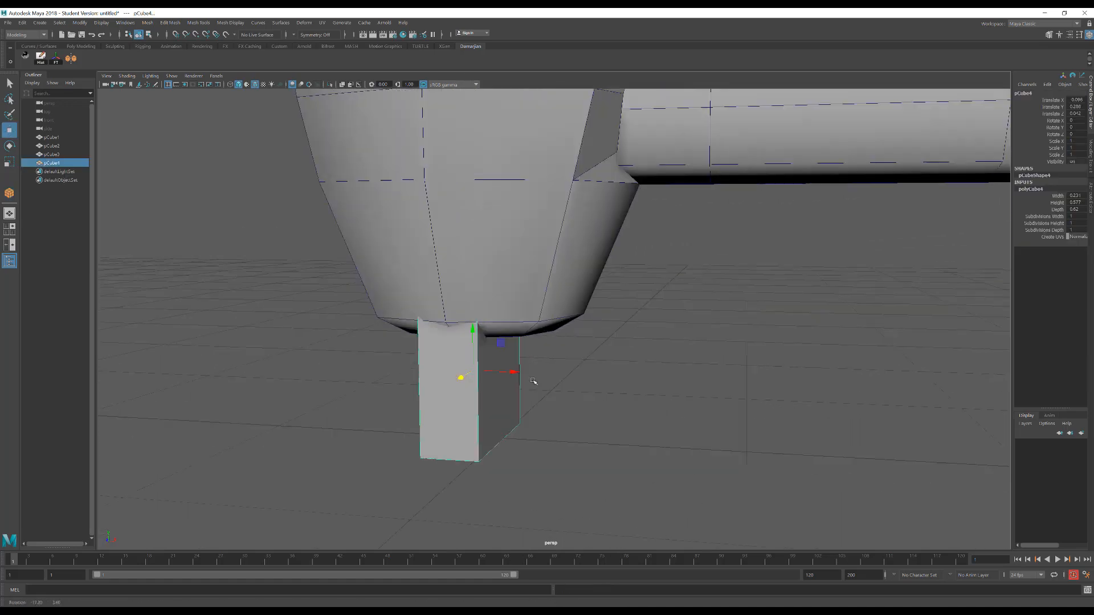
Insert two vertical edge loops in the new cube, one close to each side of its narrow face
shift+right_drag(463, 389, 414, 454)
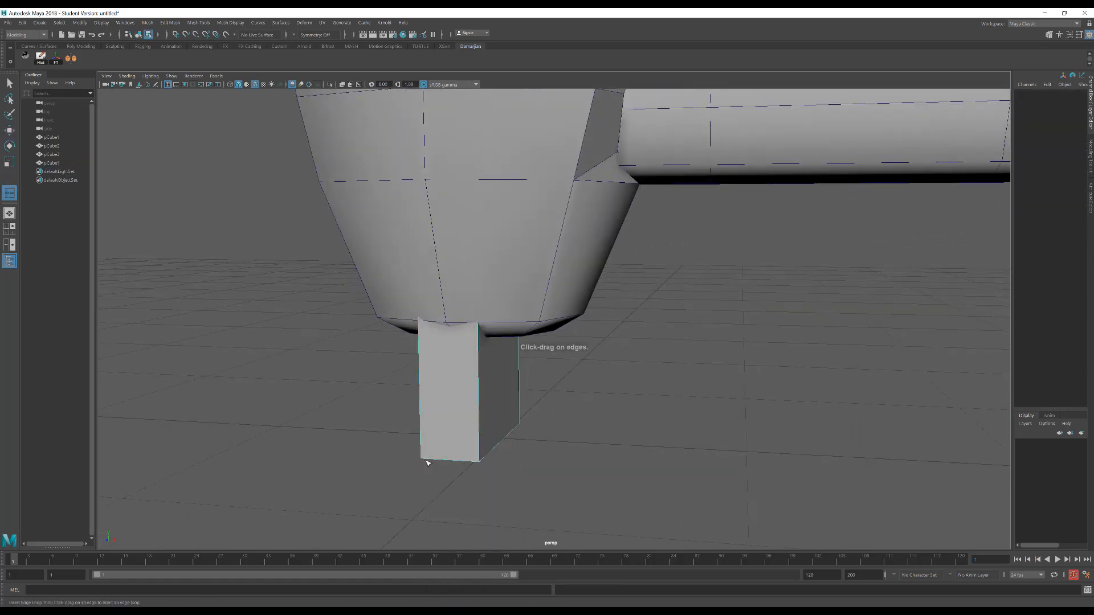
click(428, 461)
click(473, 461)
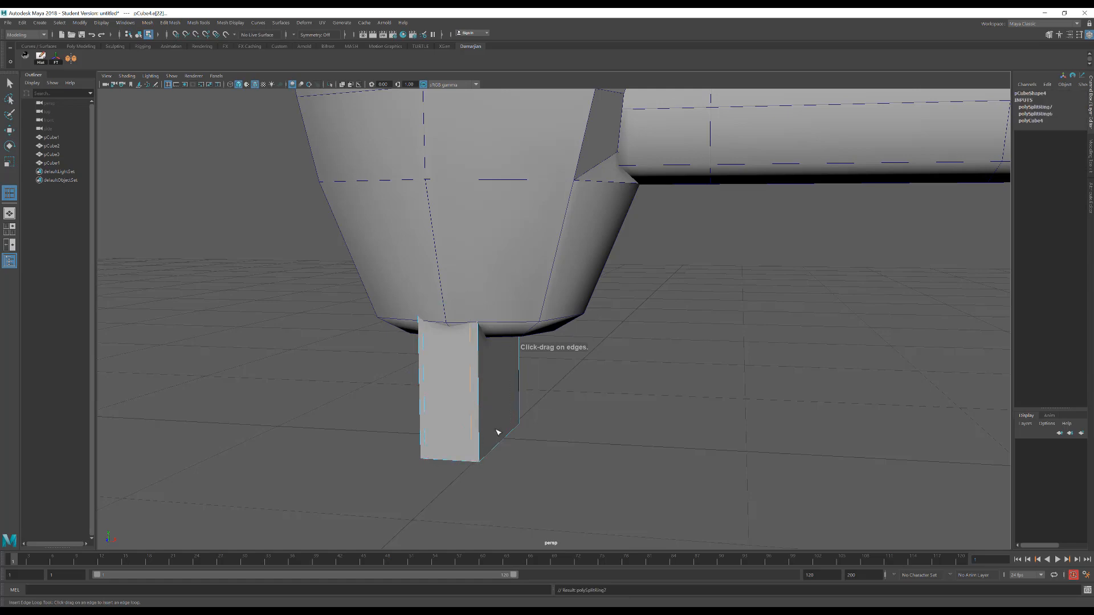
Smooth the wheel cube with one division, checking it in wireframe before returning to shaded display
key(4)
alt+drag(498, 433, 509, 360)
key(w)
right_drag(508, 358, 522, 410)
alt+drag(532, 410, 485, 365)
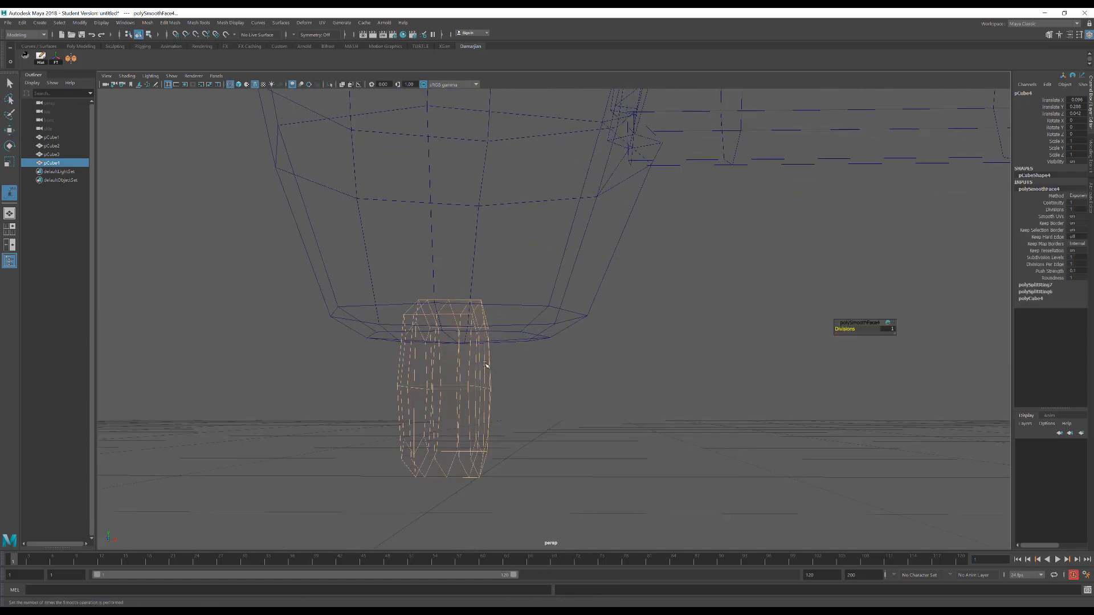
key(5)
Delete the edge loops on either side of the smoothed wheel's central loop
right_drag(459, 359, 473, 283)
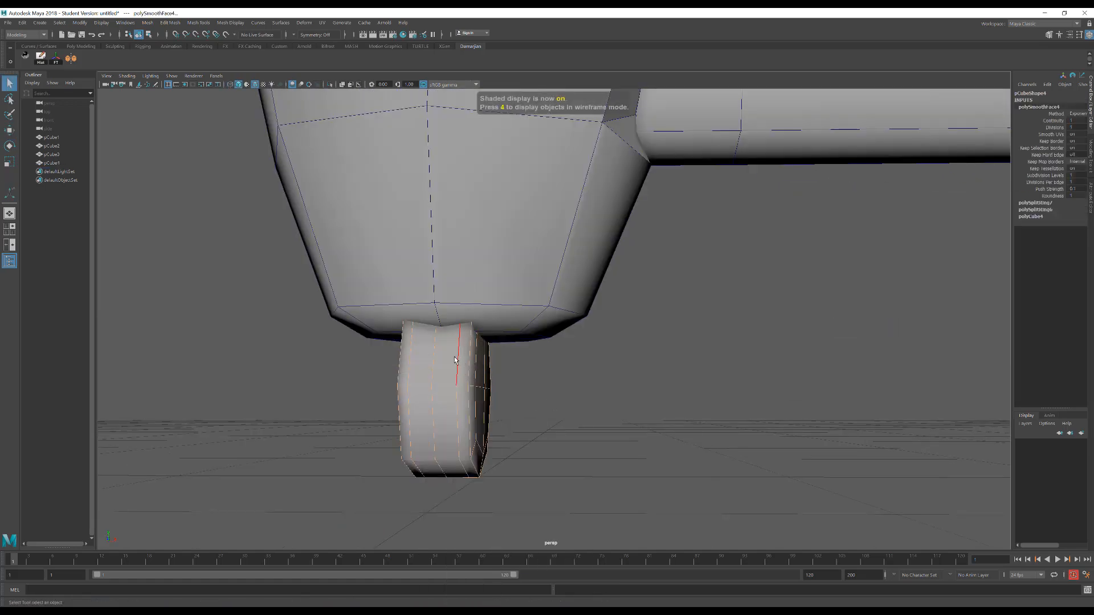
double_click(458, 365)
key(Delete)
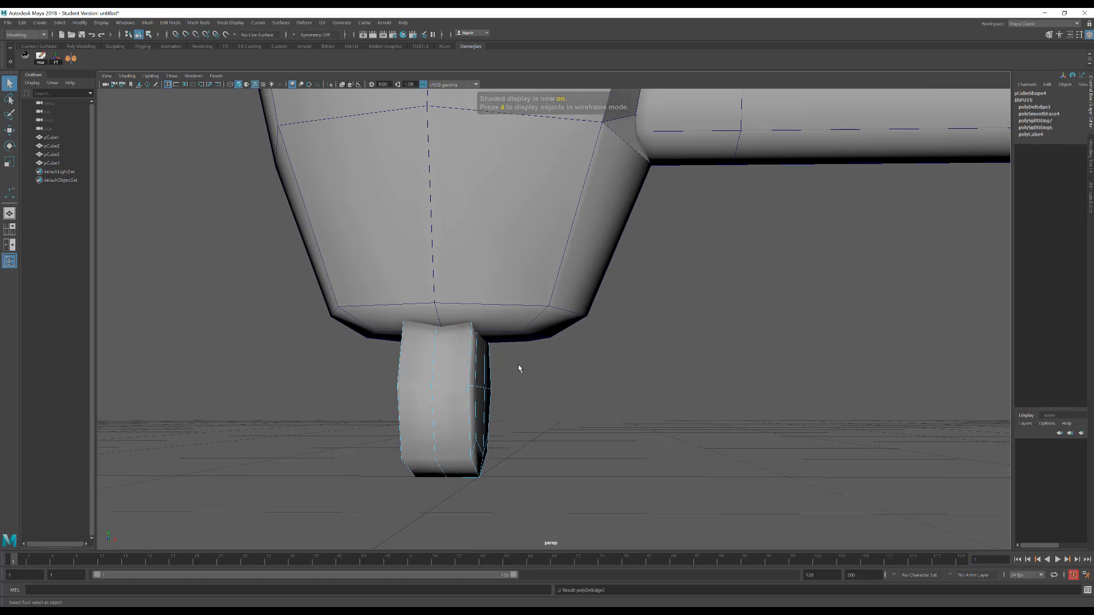
Scale the wheel uniformly to about 0.51 and lower it so it sits just beneath the body
mouse_move(478, 405)
alt+mouse_down()
mouse_move(484, 391)
mouse_move(481, 400)
mouse_move(531, 410)
mouse_move(495, 395)
mouse_move(462, 405)
alt+mouse_up()
key(r)
key(F8)
key(w)
drag(518, 356, 525, 387)
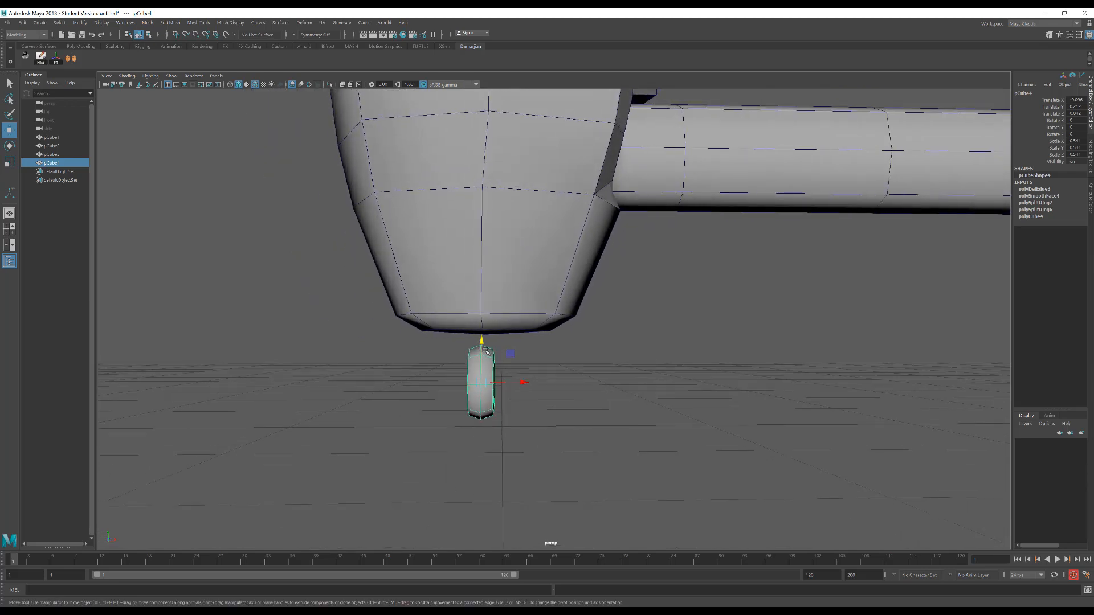
drag(487, 346, 486, 350)
alt+drag(551, 403, 539, 405)
click(537, 430)
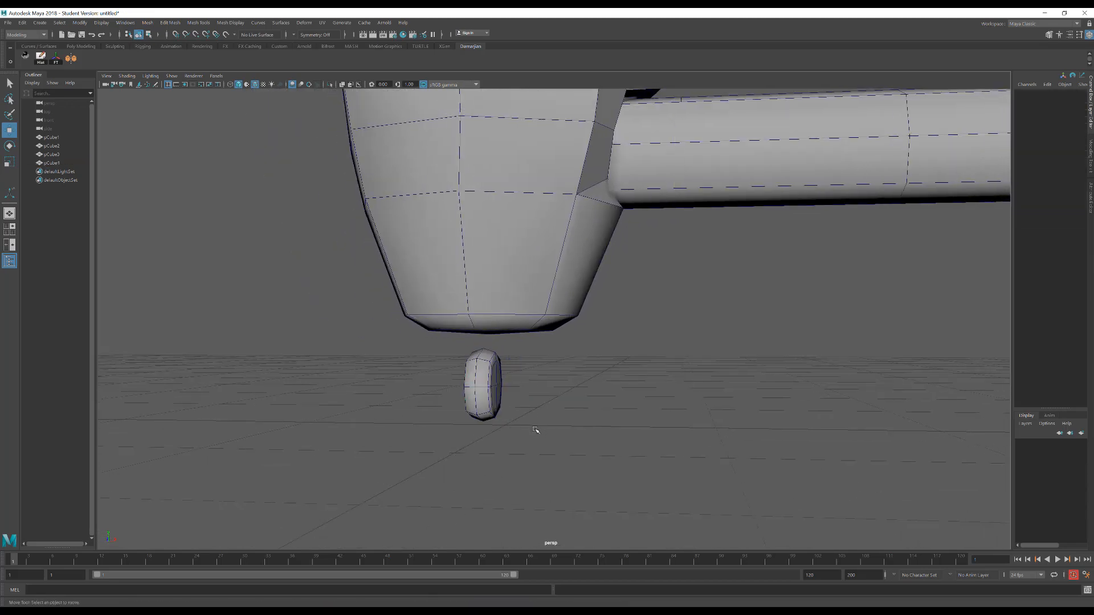
shift+right_drag(534, 432, 531, 452)
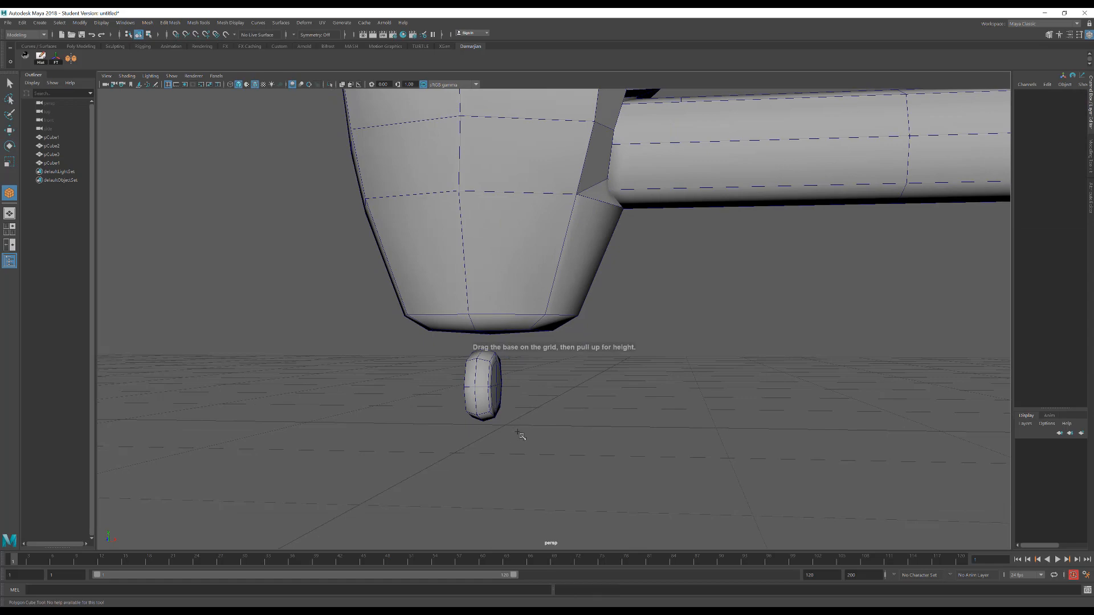
alt+drag(518, 434, 485, 396)
key(w)
Select the faces on both flat sides of the wheel and scale them along X
alt+right_drag(484, 396, 585, 443)
alt+drag(574, 443, 647, 454)
key(4)
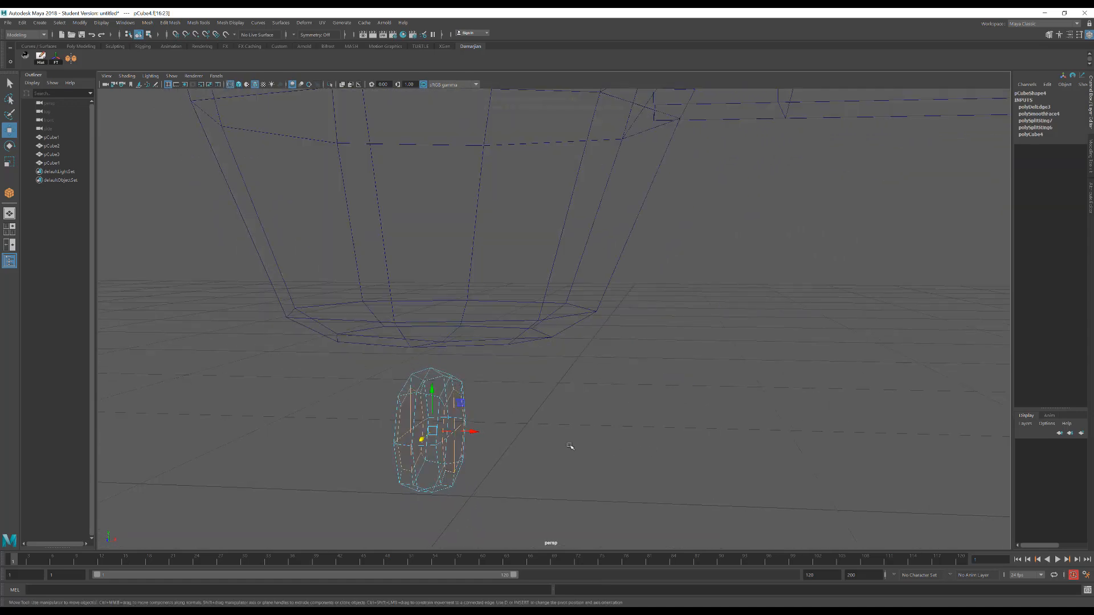
key(r)
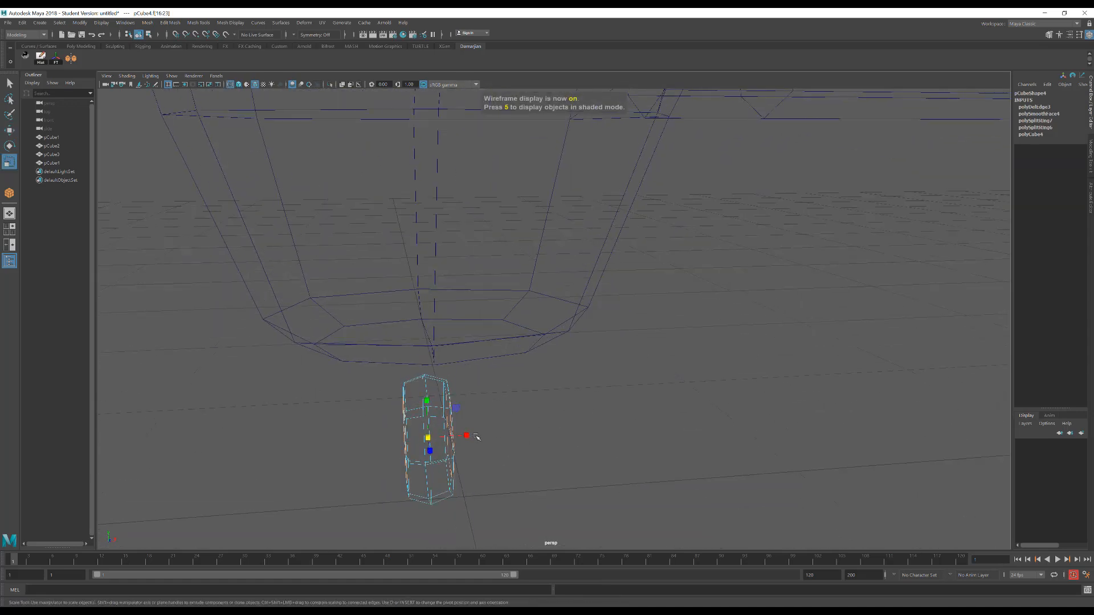
drag(475, 436, 376, 409)
right_drag(553, 409, 521, 395)
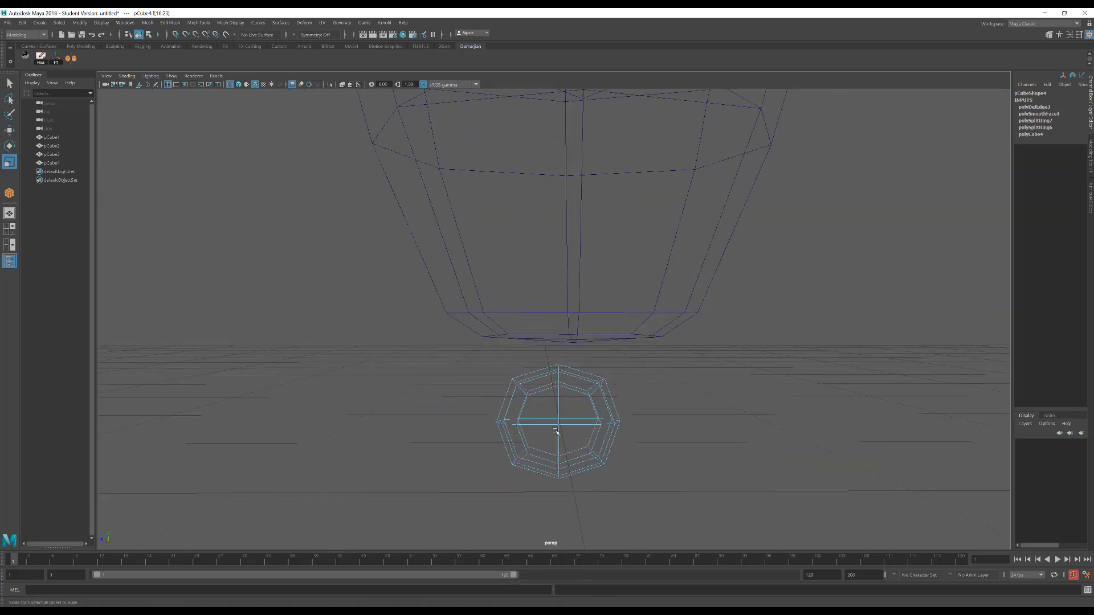
Scale the centre vertices of the wheel's two sides outward along X by about 1.12
drag(556, 432, 564, 441)
alt+drag(556, 429, 596, 443)
drag(498, 415, 504, 418)
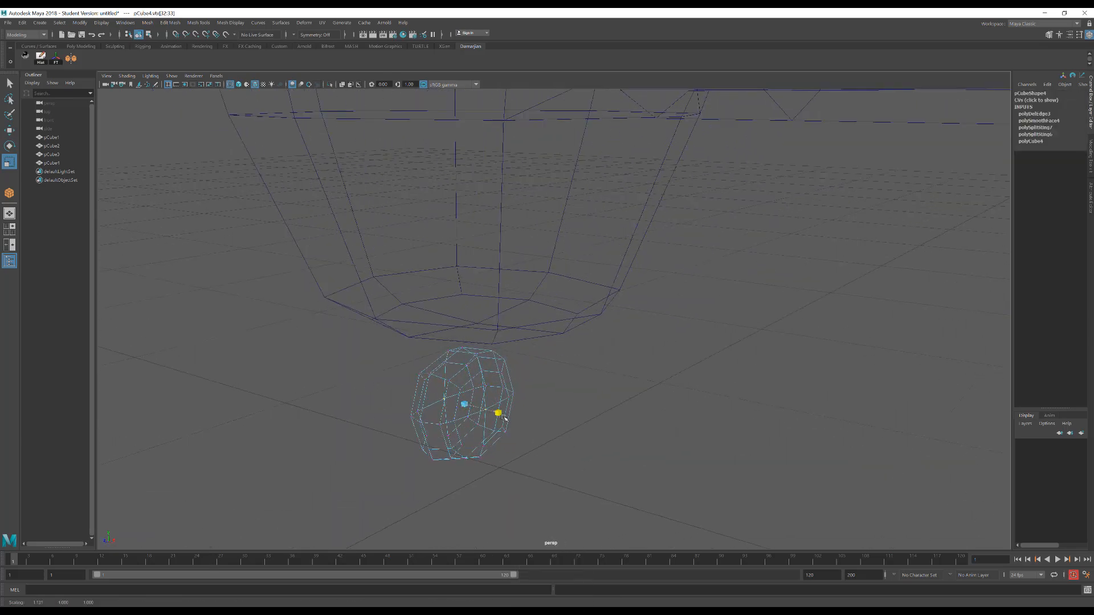
right_drag(489, 394, 512, 361)
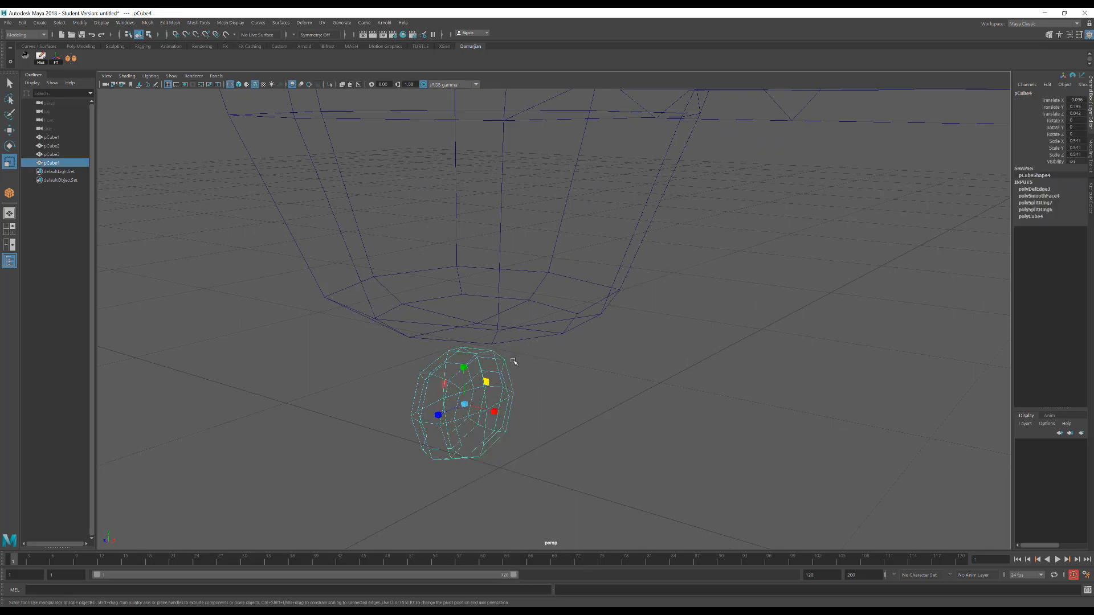
key(5)
Examine the wheel's size and placement relative to the body's underside from several angles
alt+drag(513, 362, 522, 360)
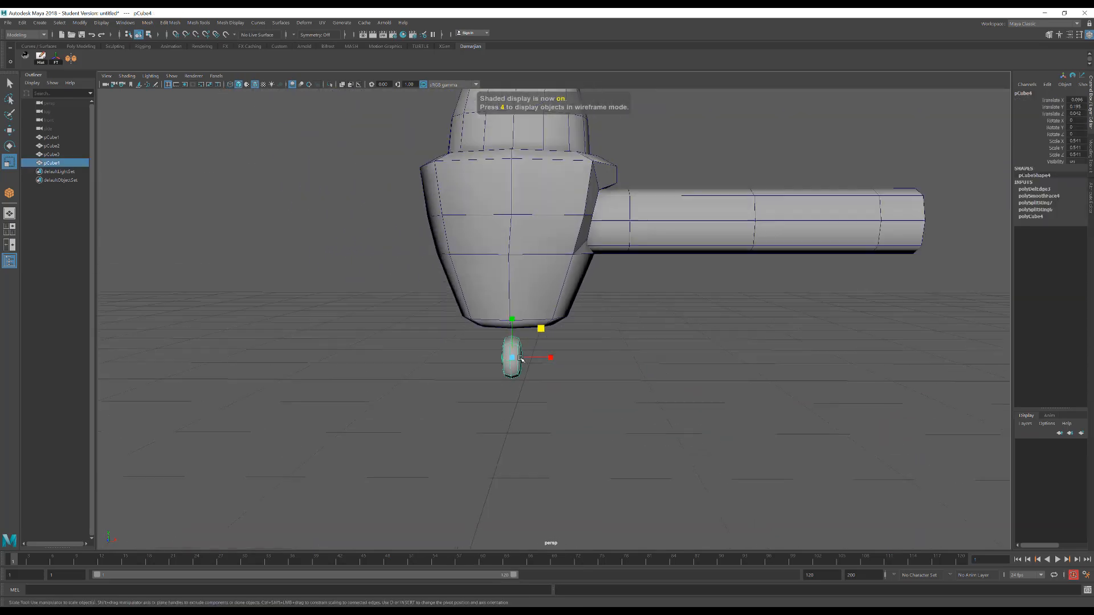
alt+middle_drag(521, 359, 524, 387)
scroll(547, 367, down, 4)
scroll(547, 368, up, 1)
scroll(547, 367, down, 1)
scroll(552, 360, up, 1)
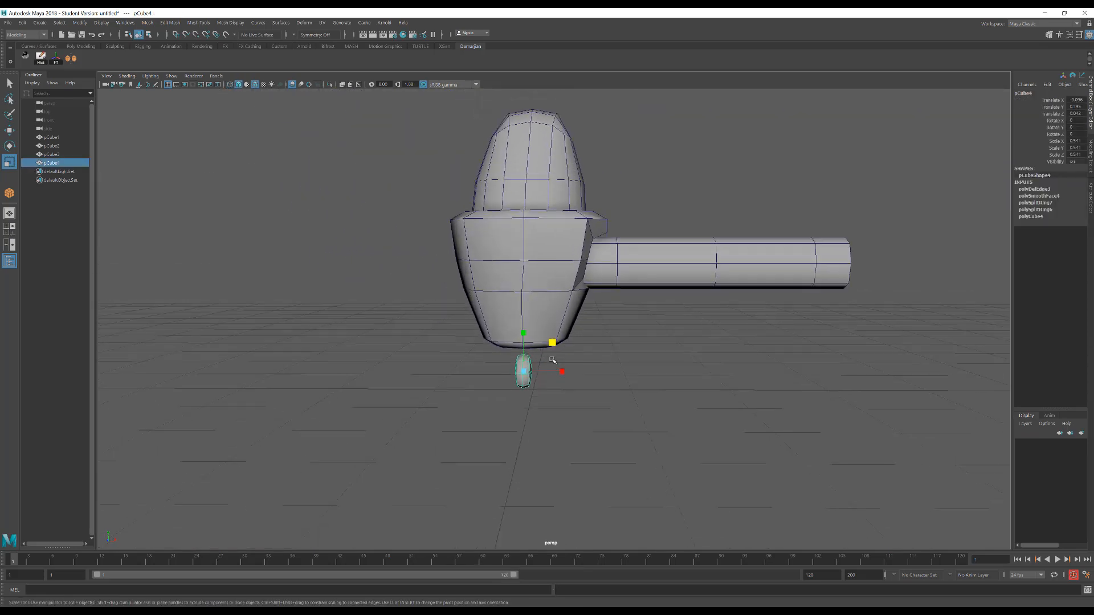
click(549, 309)
alt+drag(549, 310, 558, 303)
right_drag(534, 310, 514, 313)
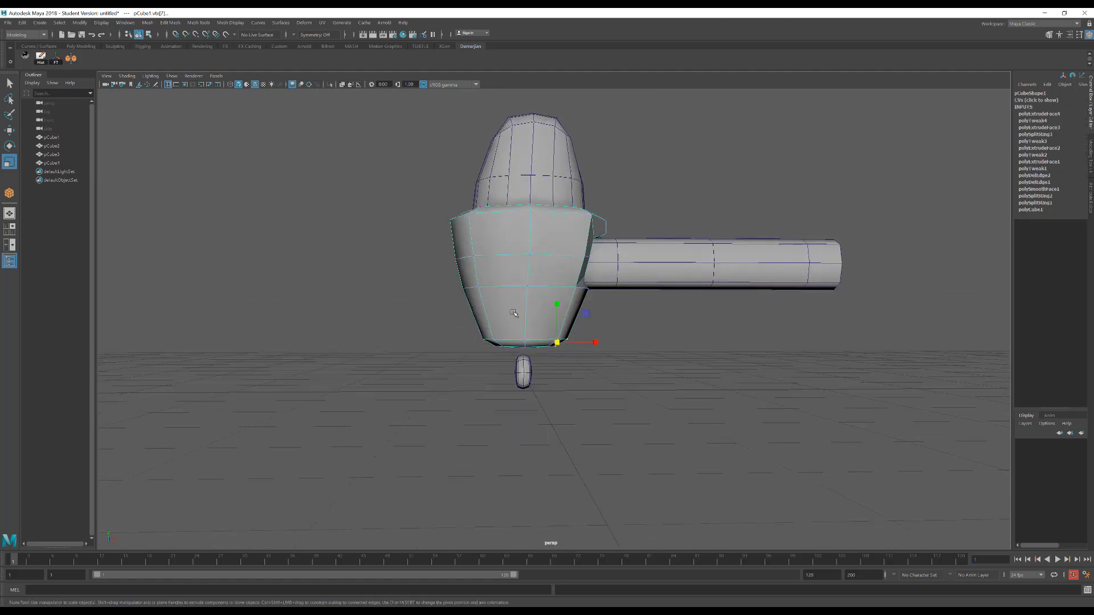
alt+drag(579, 304, 521, 337)
scroll(569, 319, up, 1)
scroll(546, 332, up, 1)
scroll(547, 332, up, 2)
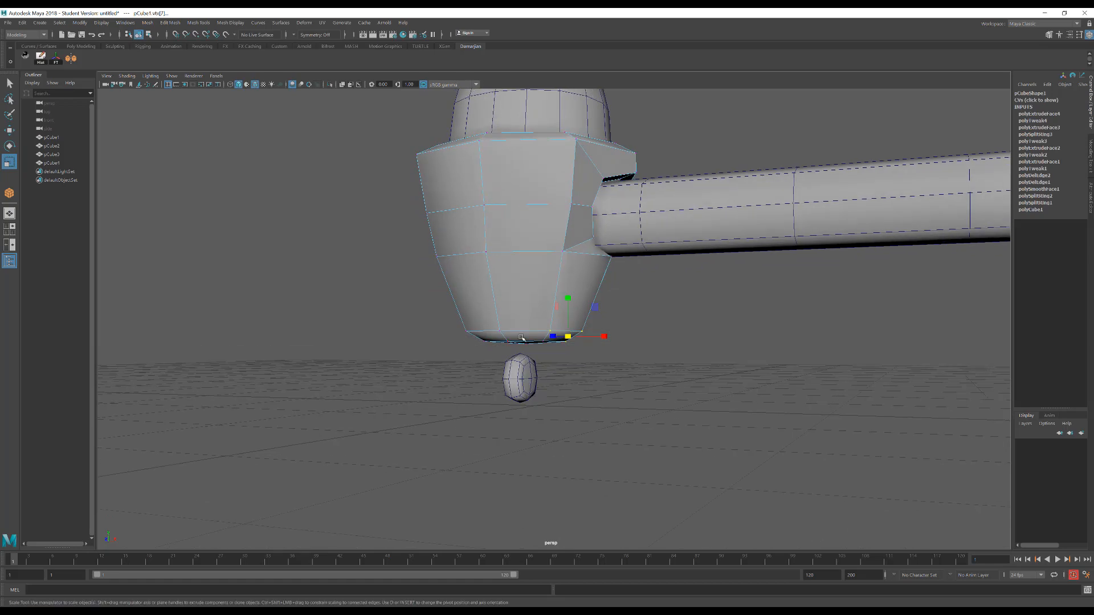
alt+drag(538, 285, 462, 151)
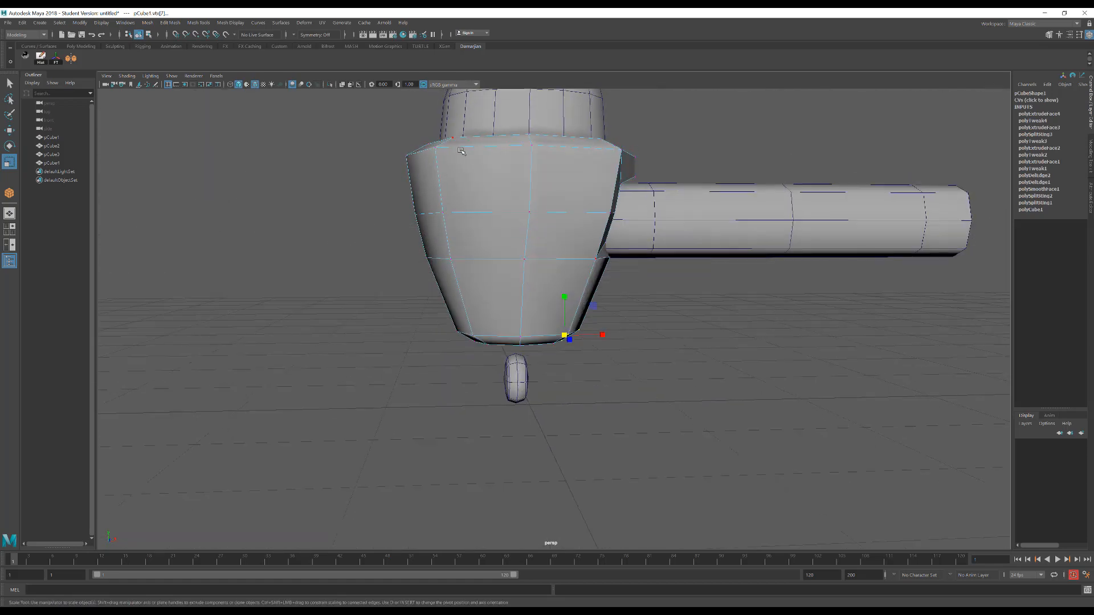
alt+drag(568, 258, 558, 354)
scroll(550, 320, up, 2)
right_drag(550, 360, 584, 329)
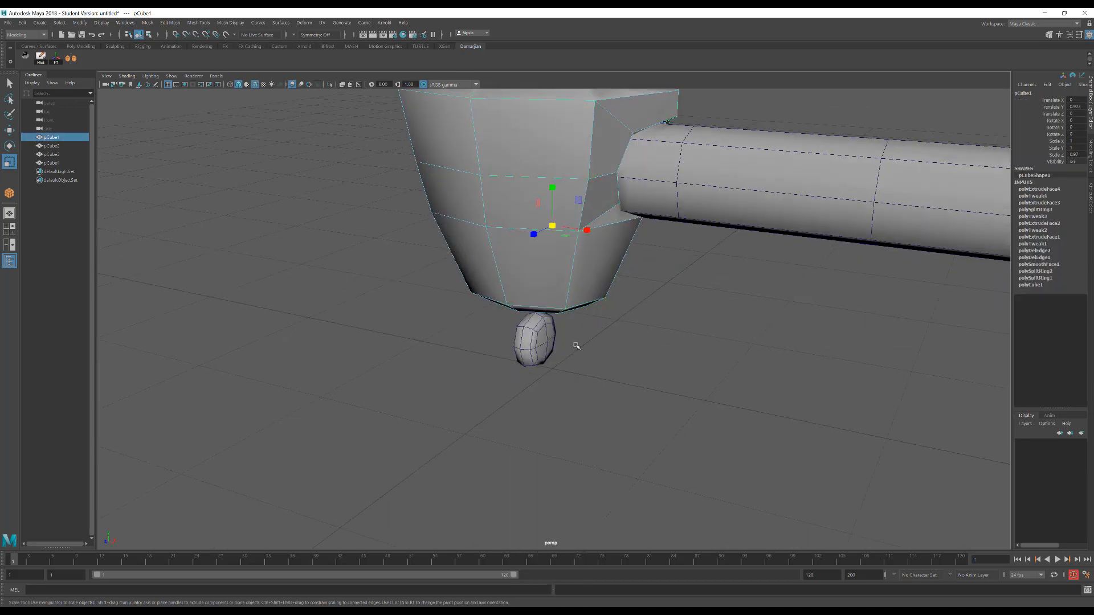
Create a thin cube strut about 0.05 wide, 0.18 high and 0.18 deep, and move it along X beside the wheel
click(578, 347)
shift+right_drag(553, 368, 558, 380)
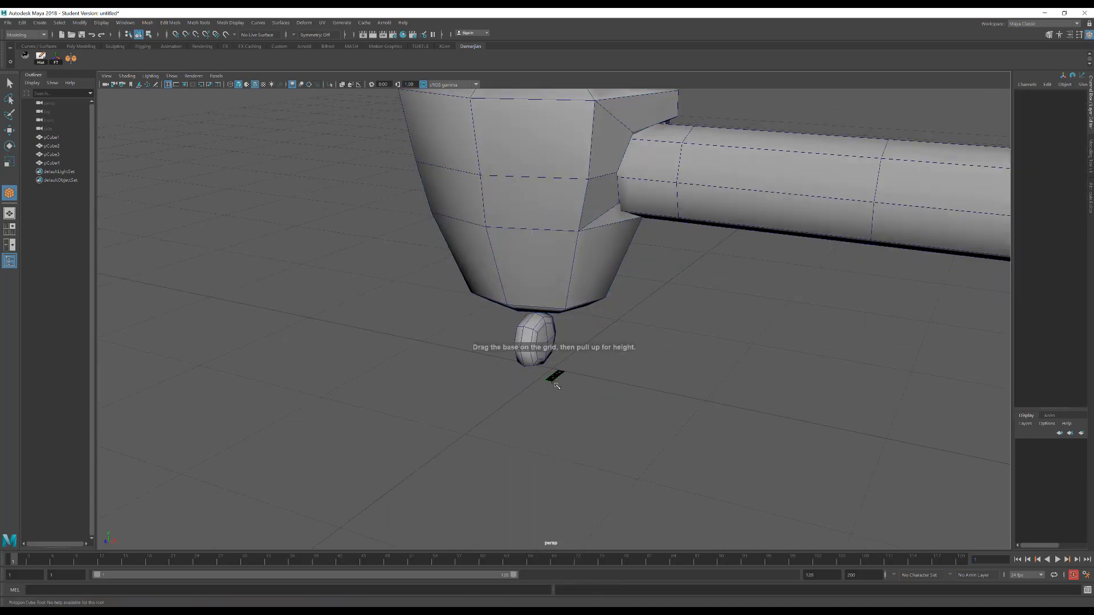
drag(556, 385, 578, 277)
drag(590, 318, 589, 319)
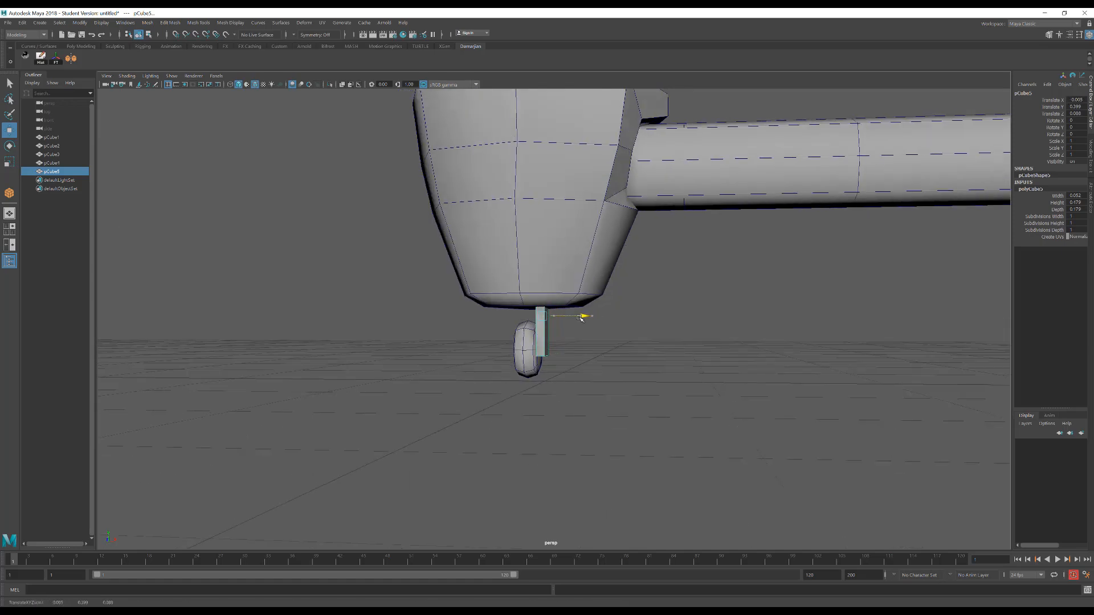
alt+right_drag(502, 352, 701, 359)
alt+drag(701, 359, 656, 373)
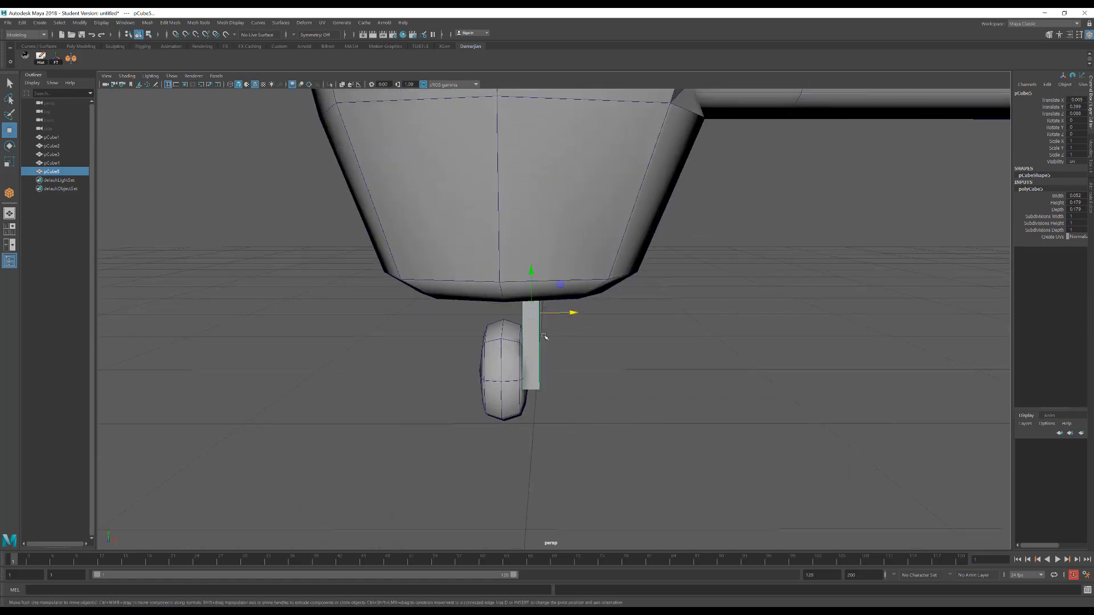
Insert an edge loop around the middle of the strut and move it outward along X
shift+right_drag(543, 336, 496, 350)
click(543, 346)
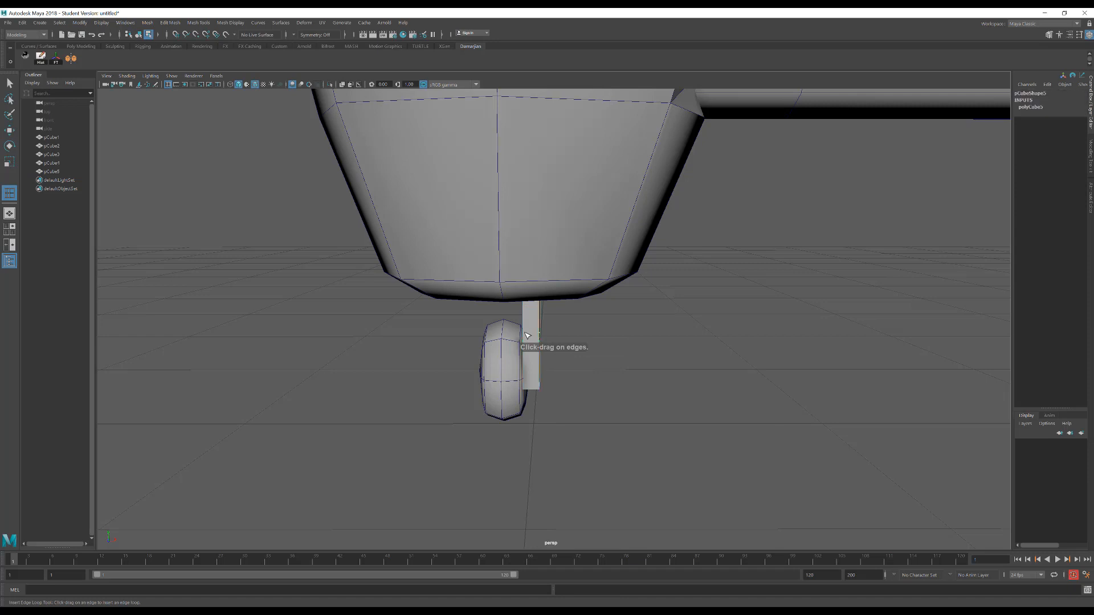
key(w)
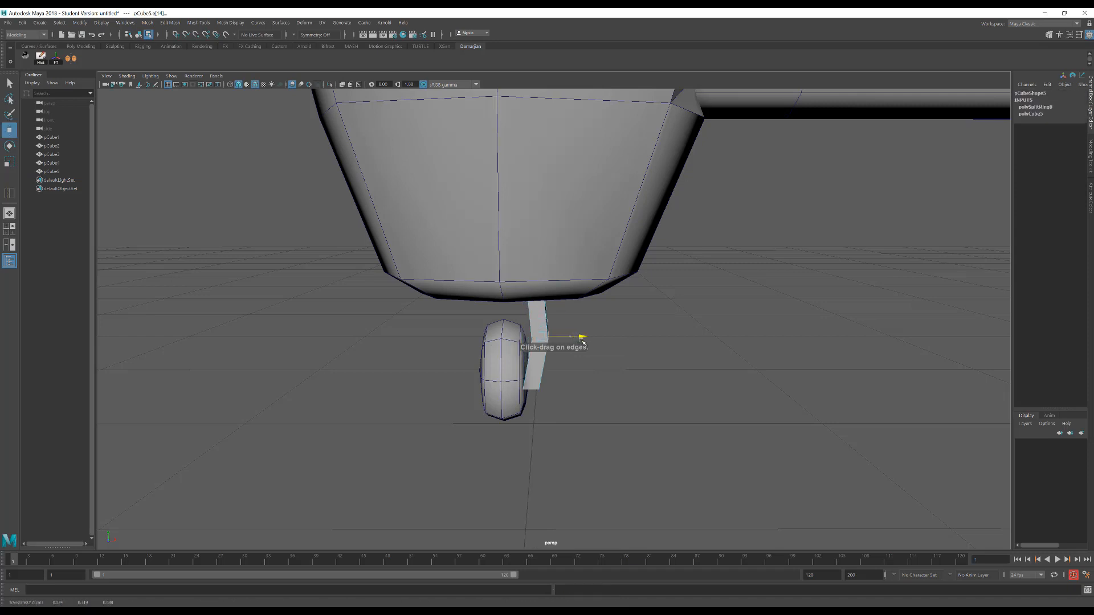
Select the strut's upper-end vertices in wireframe display and move them down and outward along X to the body's underside
right_drag(534, 303, 492, 301)
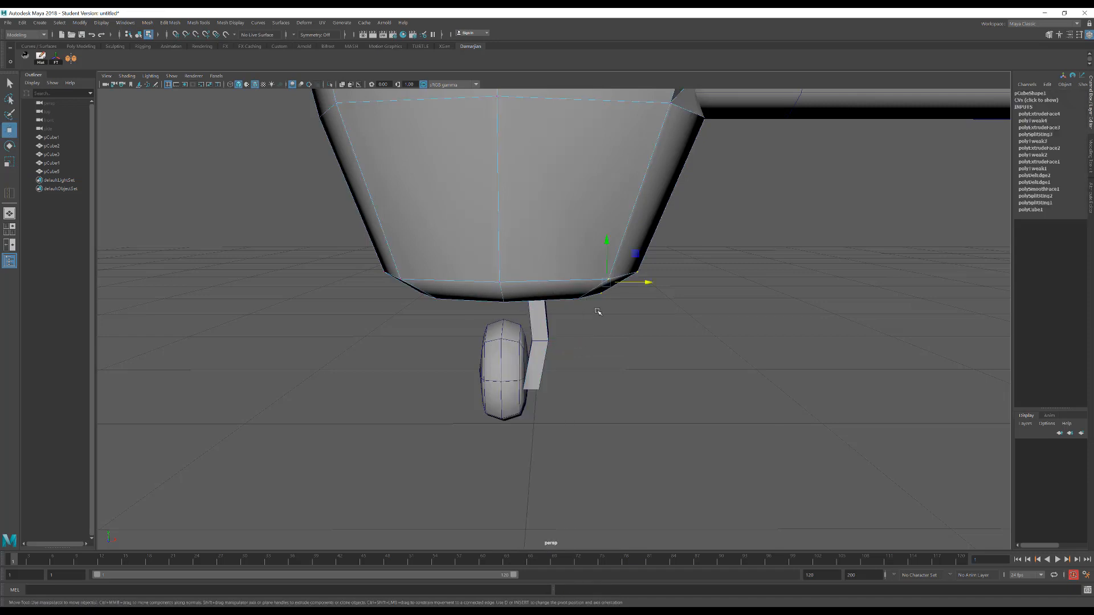
click(551, 330)
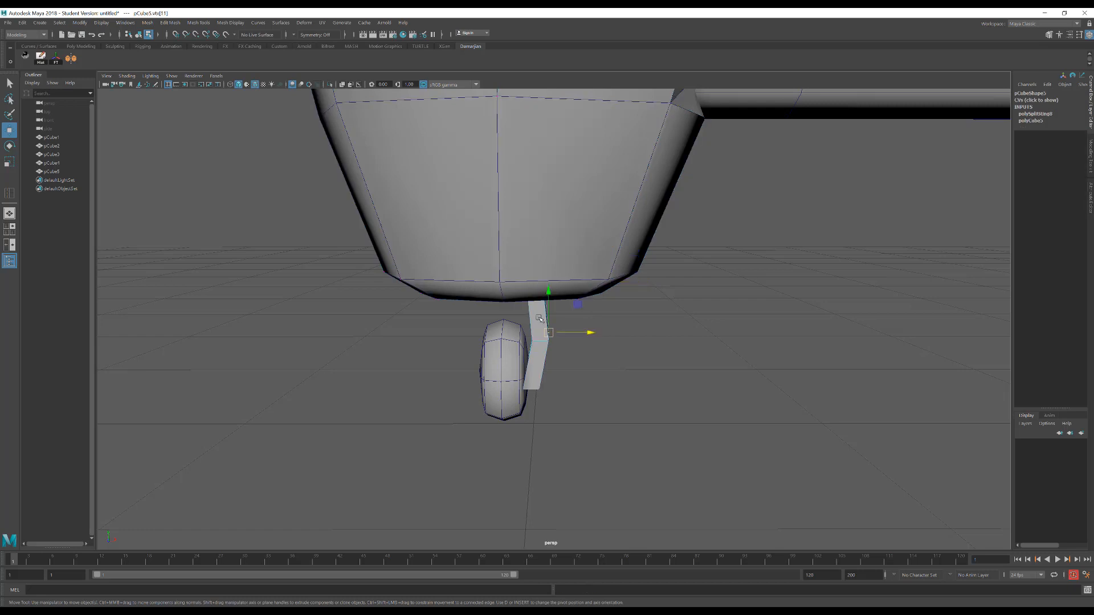
right_drag(538, 317, 593, 308)
click(610, 310)
click(545, 335)
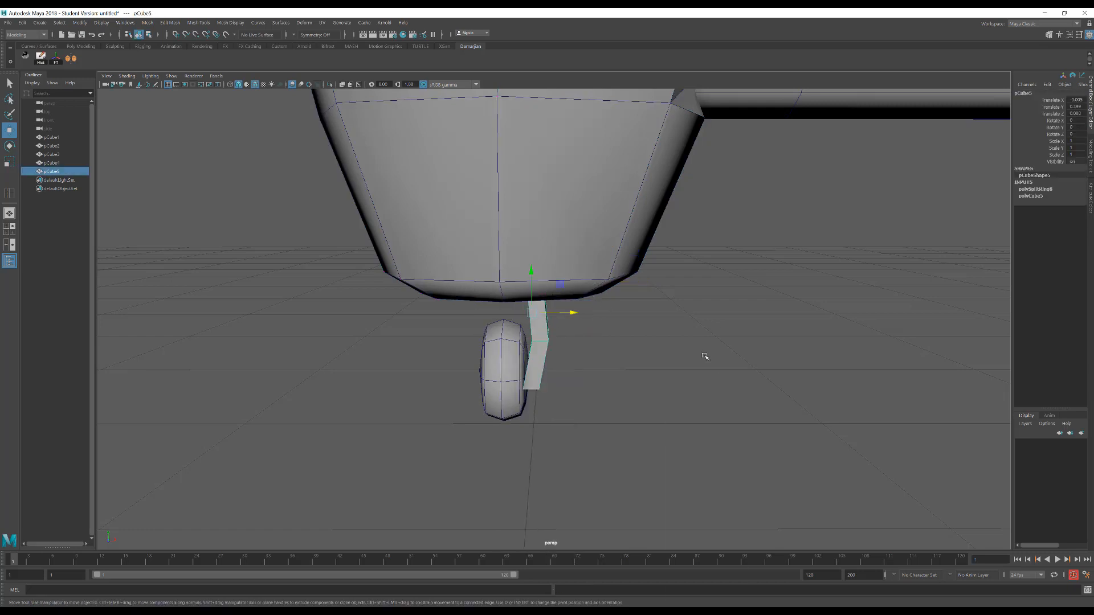
right_drag(704, 355, 655, 350)
key(4)
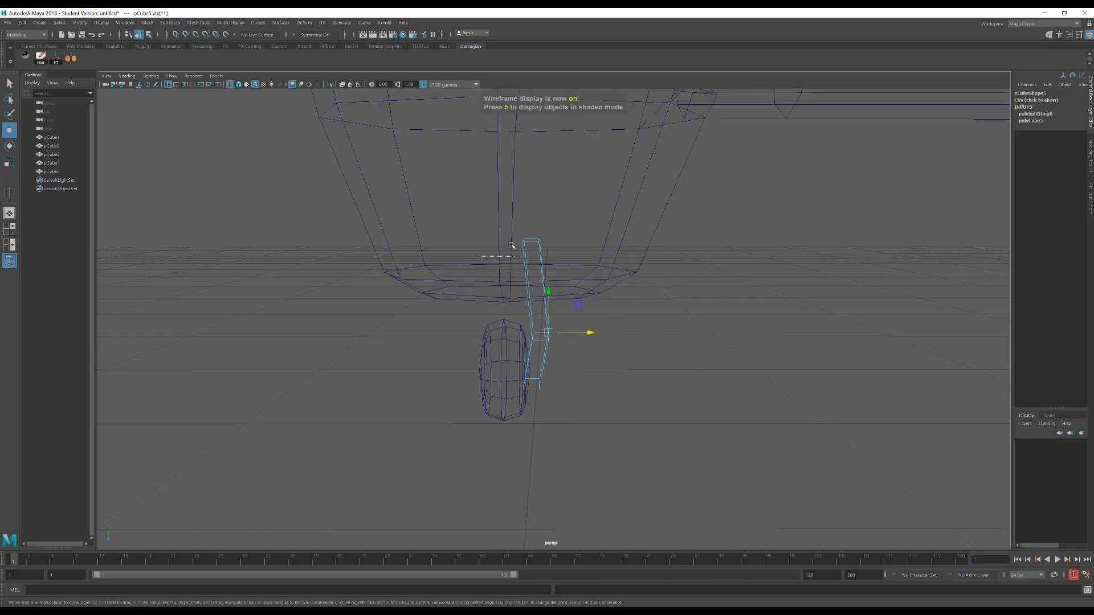
mouse_move(575, 240)
mouse_down()
mouse_move(598, 239)
mouse_move(589, 230)
mouse_move(564, 246)
mouse_up()
Move the strut's middle vertices outward along X, away from the wheel
drag(571, 327, 513, 350)
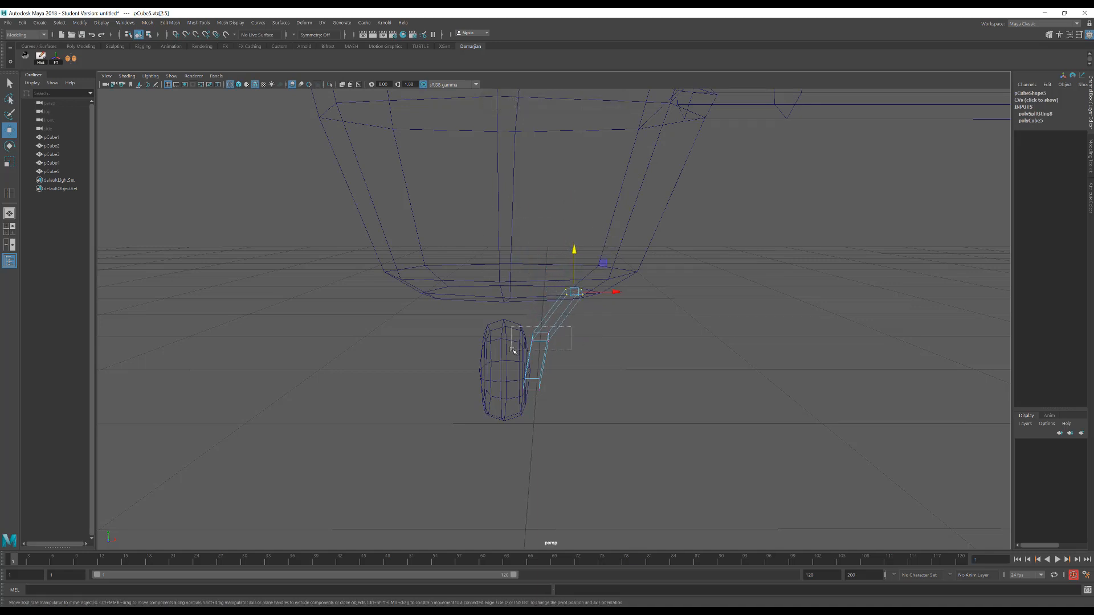
drag(582, 336, 605, 338)
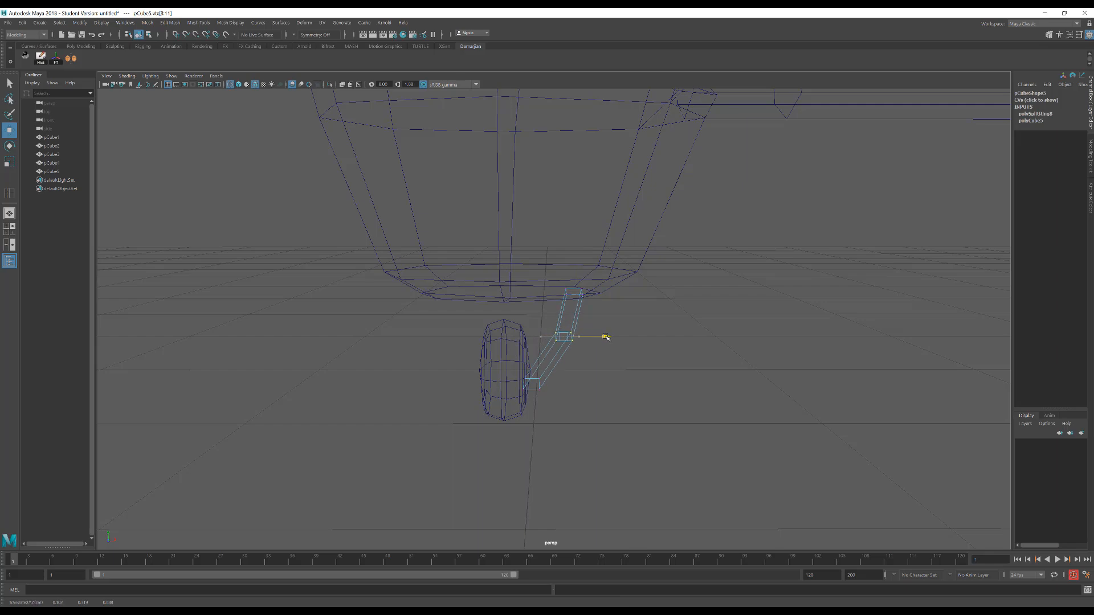
drag(498, 358, 565, 406)
drag(534, 327, 535, 325)
alt+drag(535, 327, 498, 360)
Extrude the strut's bottom face and move it downward beside the wheel's centre
alt+right_drag(576, 370, 842, 410)
right_drag(540, 374, 541, 398)
click(537, 433)
key(ctrl+e)
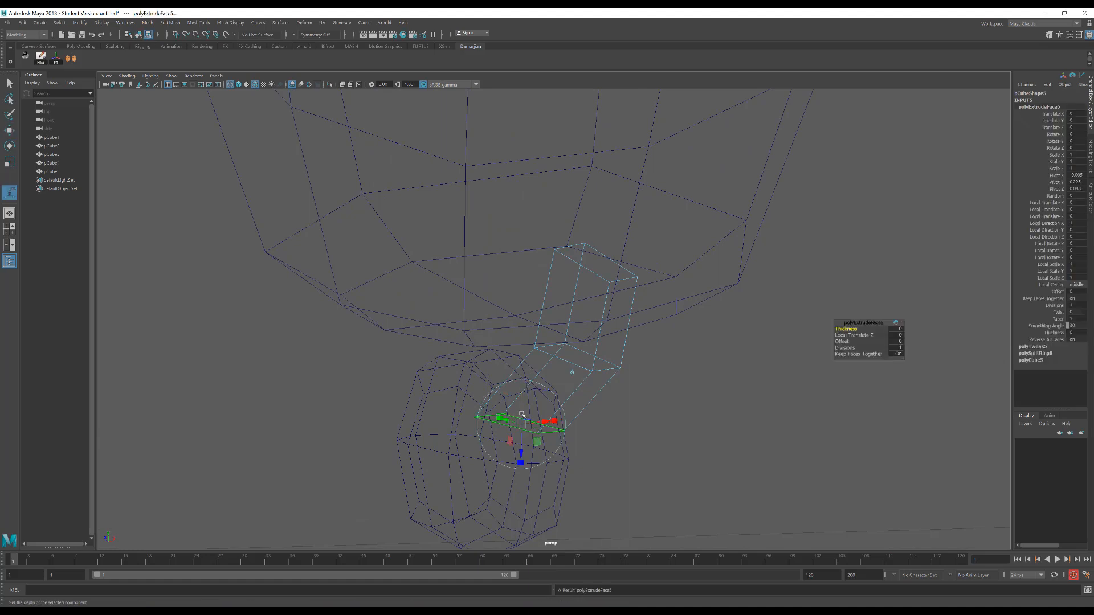
key(w)
mouse_move(520, 393)
mouse_down()
mouse_move(521, 416)
mouse_move(538, 408)
mouse_move(517, 399)
mouse_up()
key(5)
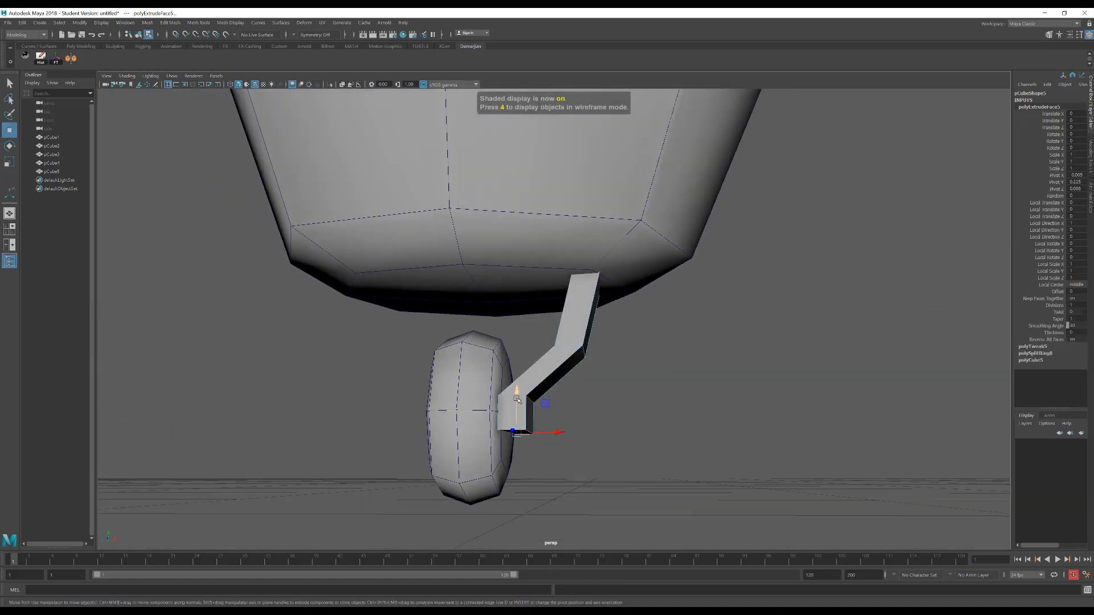
Narrow the strut along Z to about 0.7 scale and move it along Z toward the wheel's centre
alt+drag(593, 398, 556, 342)
right_drag(555, 342, 597, 328)
alt+drag(633, 317, 554, 322)
key(r)
key(w)
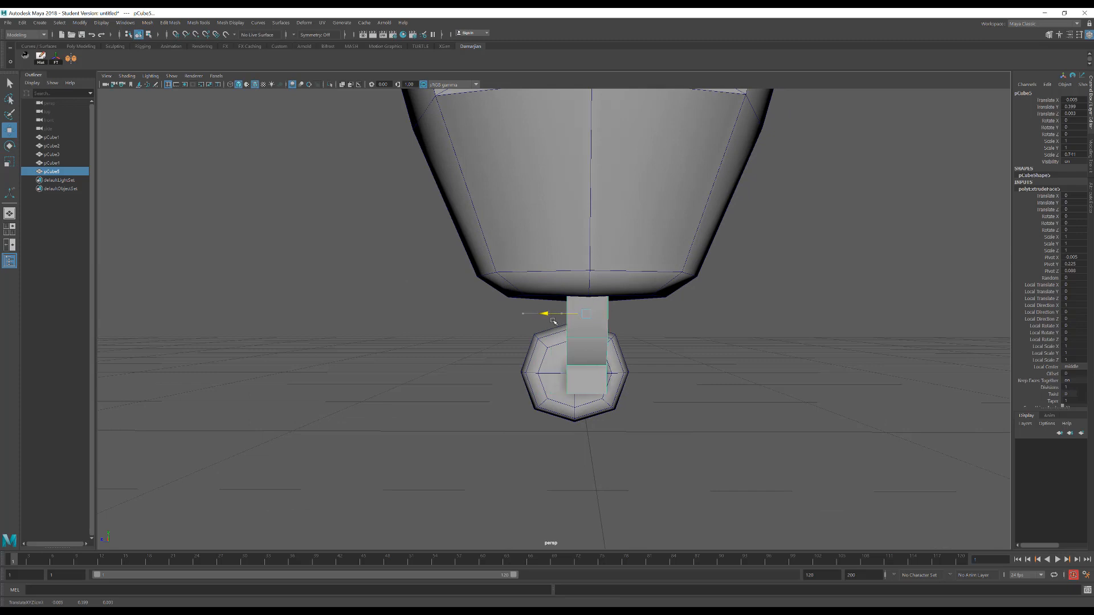
Snap the wheel and the strut to Z 0 in the side view so both are centred under the body
click(543, 380)
key(space)
drag(543, 378, 592, 379)
alt+middle_drag(531, 541, 517, 351)
scroll(501, 371, up, 4)
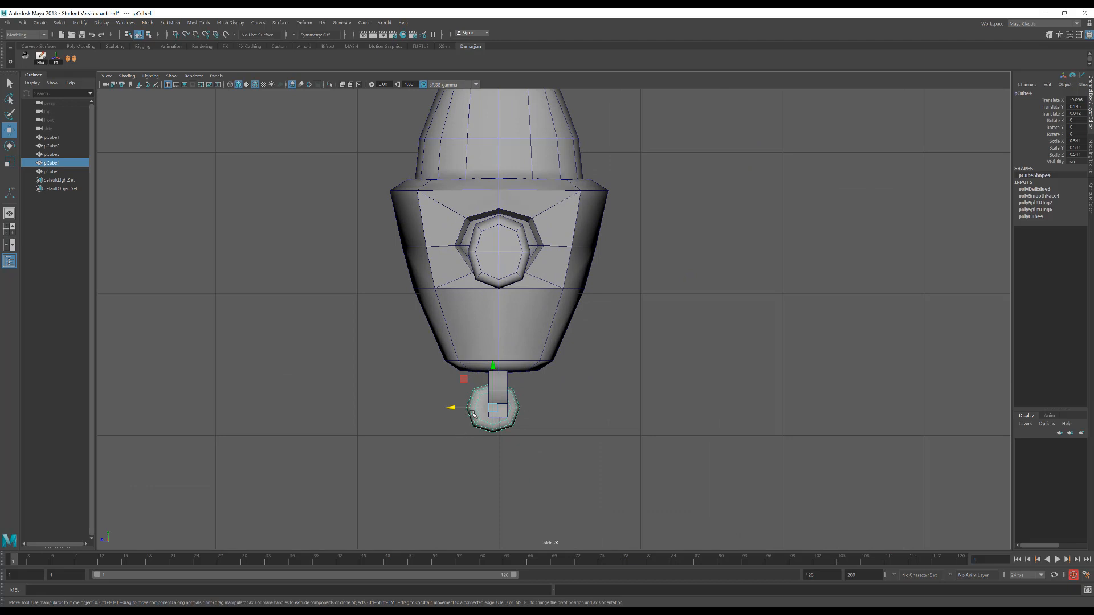
drag(466, 408, 464, 409)
click(511, 386)
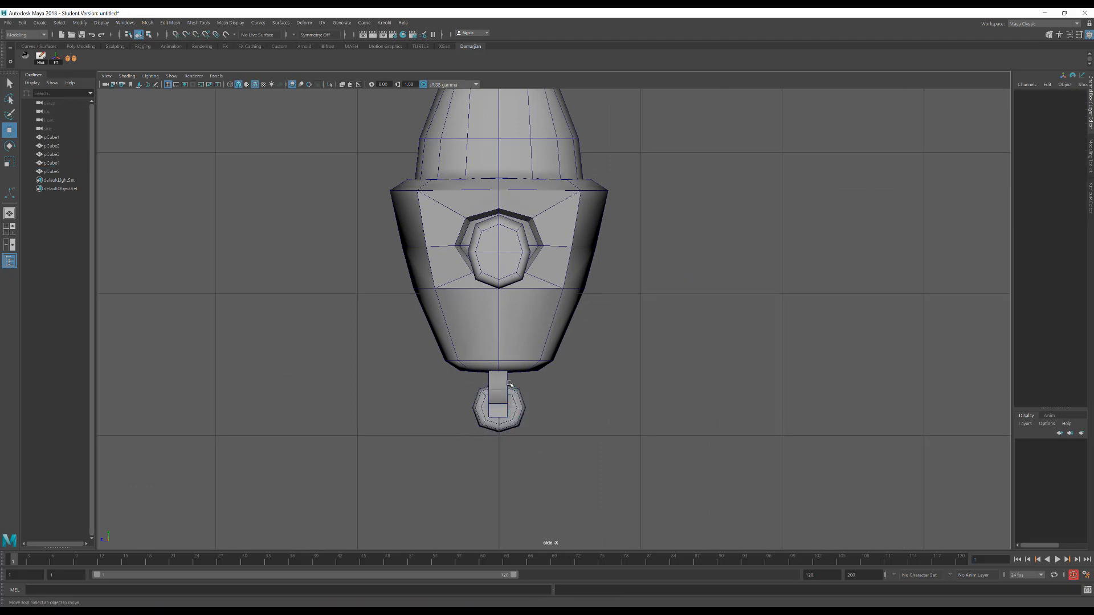
click(507, 385)
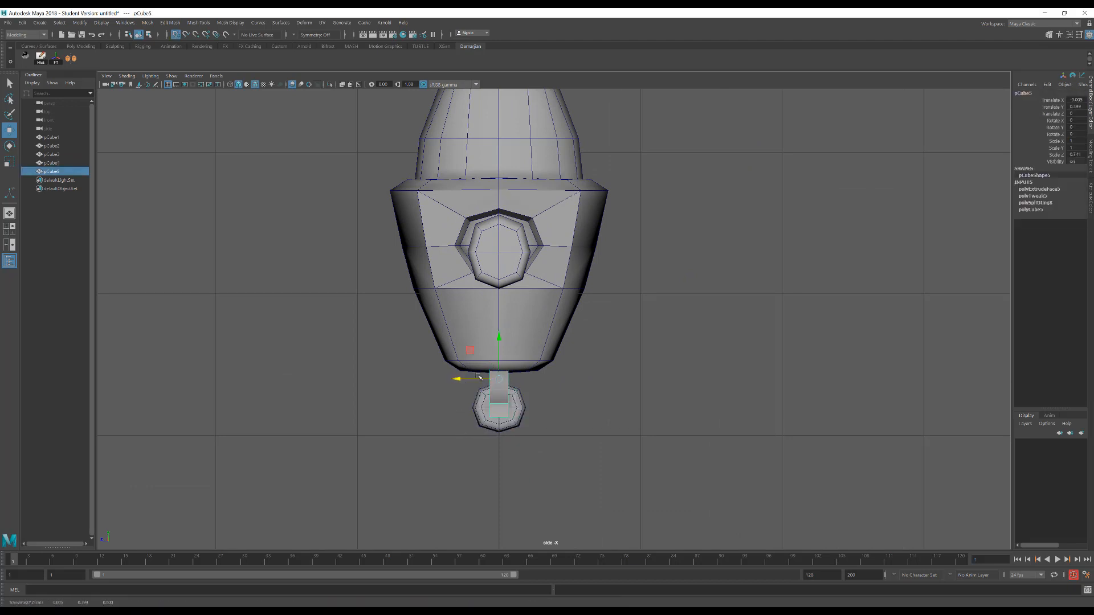
Scale the wheel up uniformly to about 0.73 and raise it along Y
scroll(561, 344, down, 5)
scroll(555, 351, up, 4)
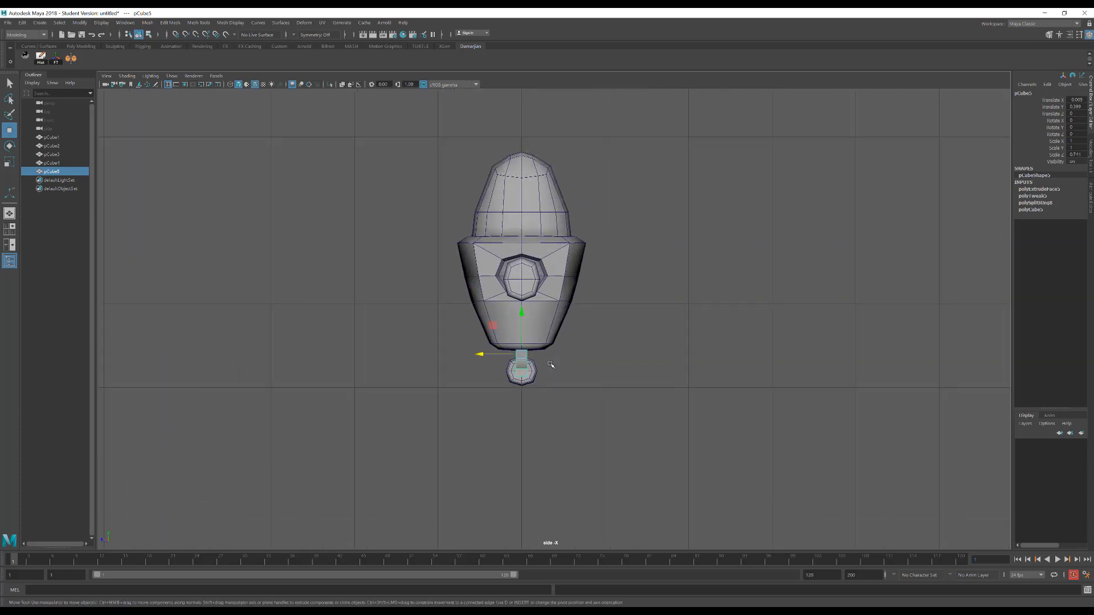
click(532, 371)
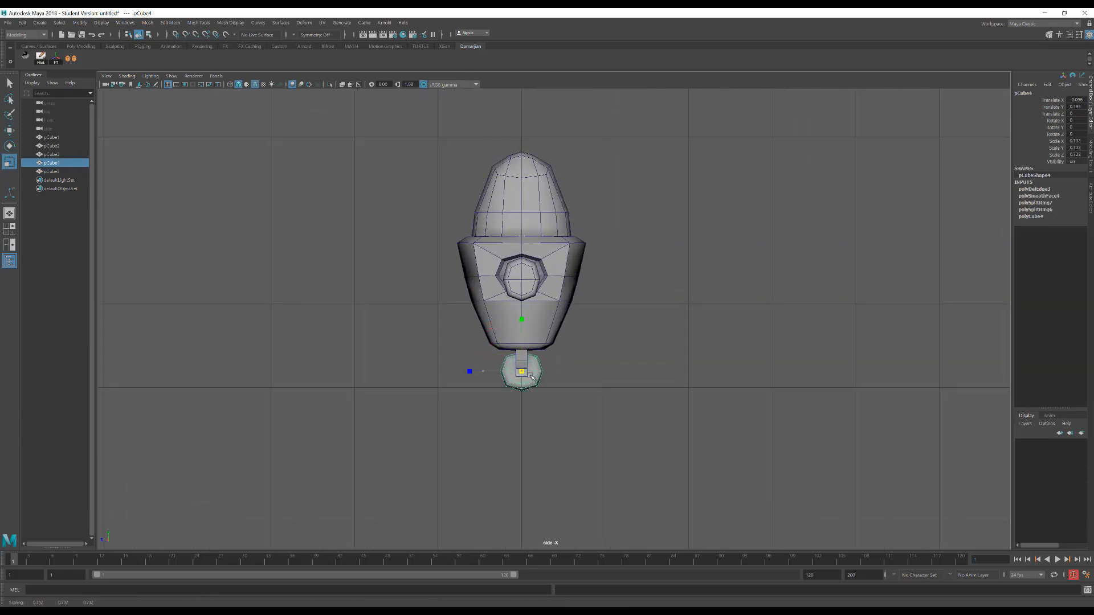
drag(525, 352, 525, 329)
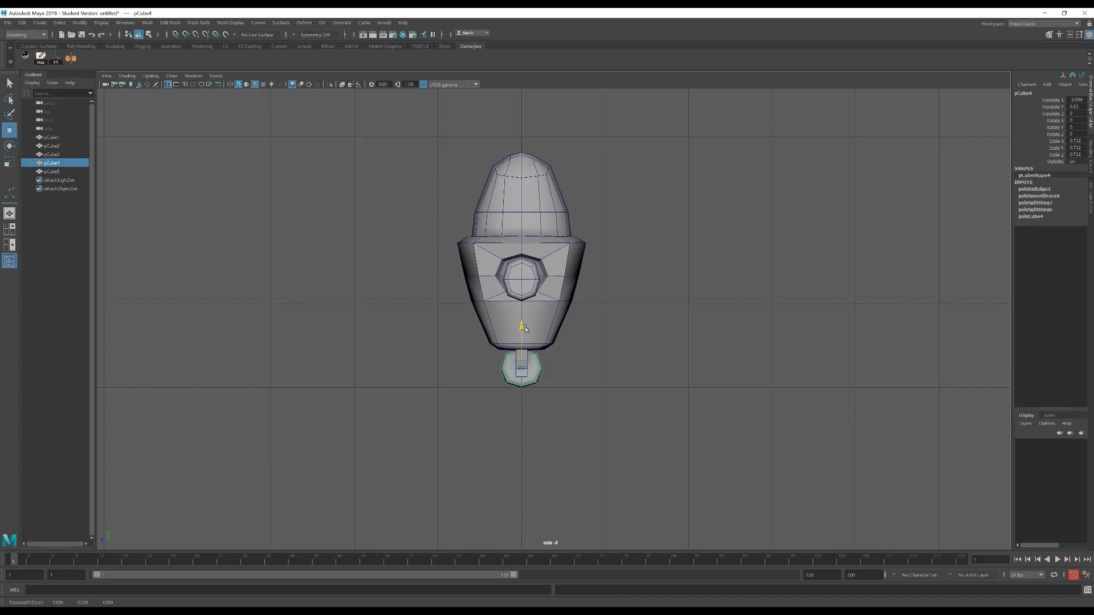
Select the strut, body, arm and head and raise them together along Y above the wheel
shift+click(532, 358)
shift+click(524, 354)
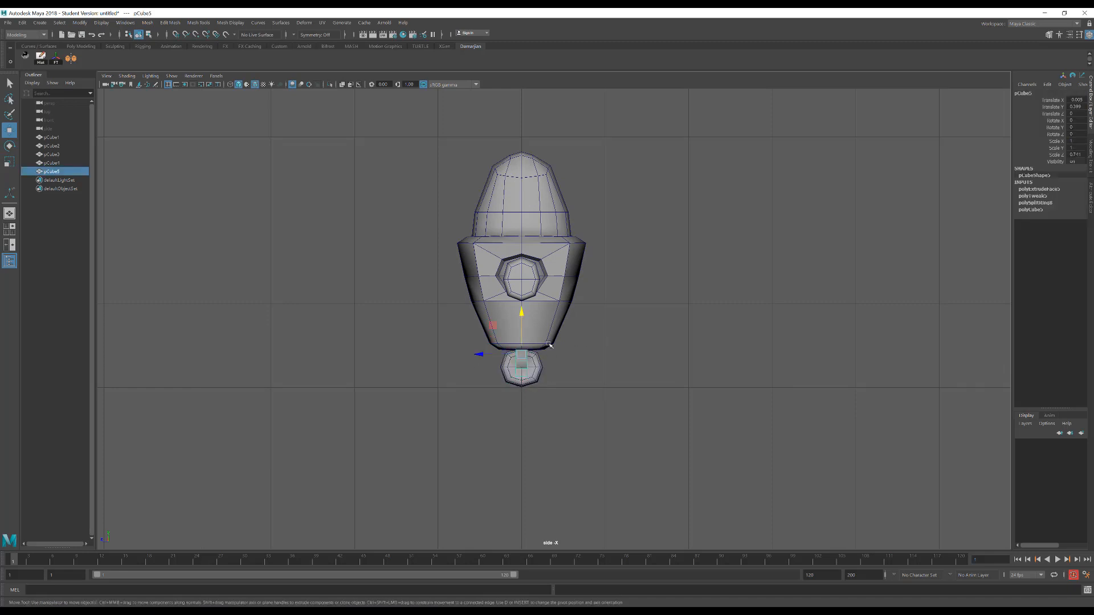
shift+click(556, 335)
shift+click(533, 285)
shift+click(545, 197)
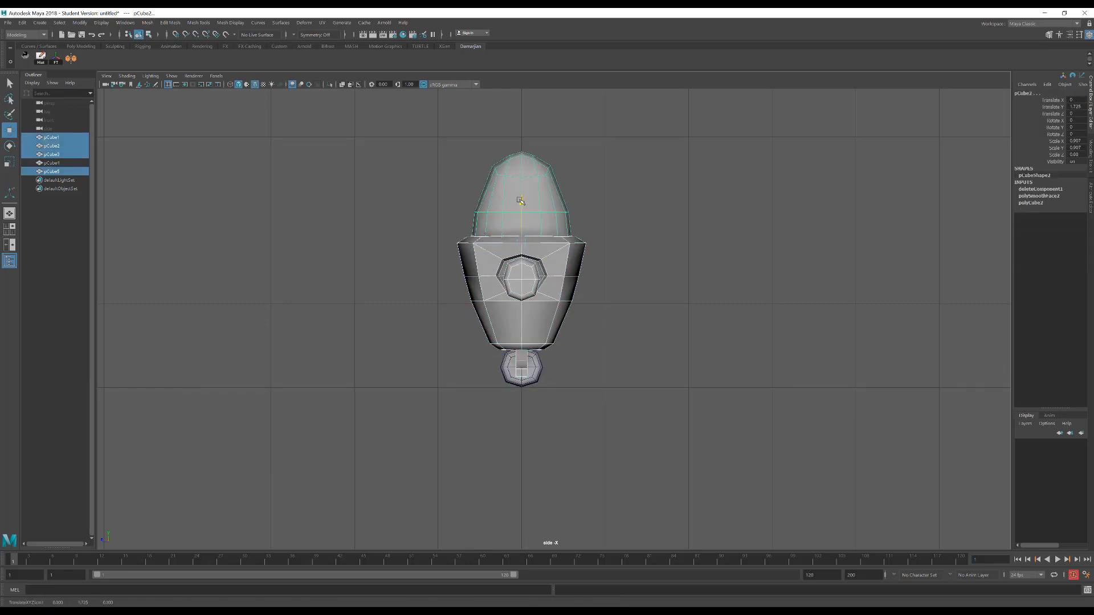
drag(521, 204, 449, 225)
Examine the proportions of the body, arm, strut and wheel in the perspective and front views
key(space)
click(535, 207)
alt+drag(624, 269, 532, 251)
alt+right_drag(531, 251, 496, 248)
alt+middle_drag(496, 247, 537, 261)
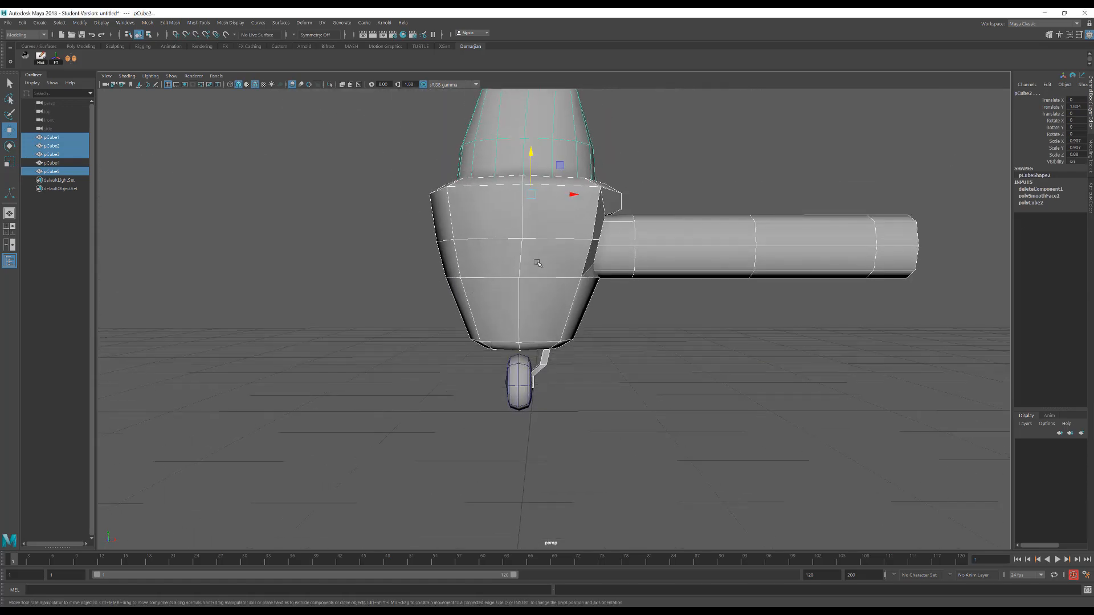
key(space)
drag(537, 264, 537, 284)
alt+right_drag(537, 283, 518, 410)
alt+middle_drag(517, 411, 539, 351)
alt+right_drag(539, 351, 493, 258)
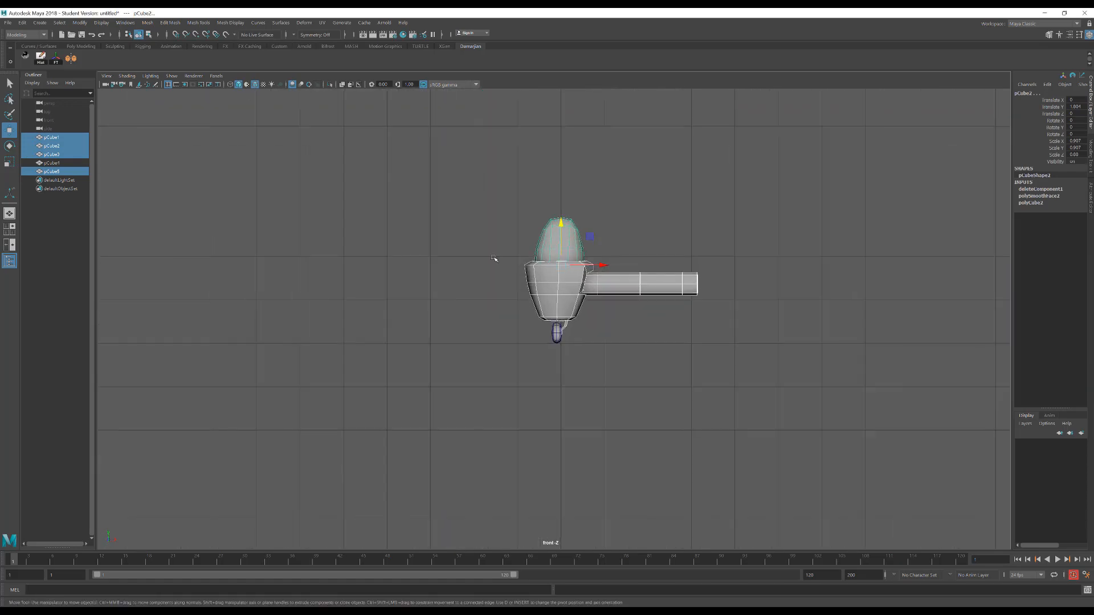
Scale the arm down uniformly and move it along X back into the body's socket, adjusting its height slightly
alt+right_drag(468, 198, 678, 274)
click(695, 283)
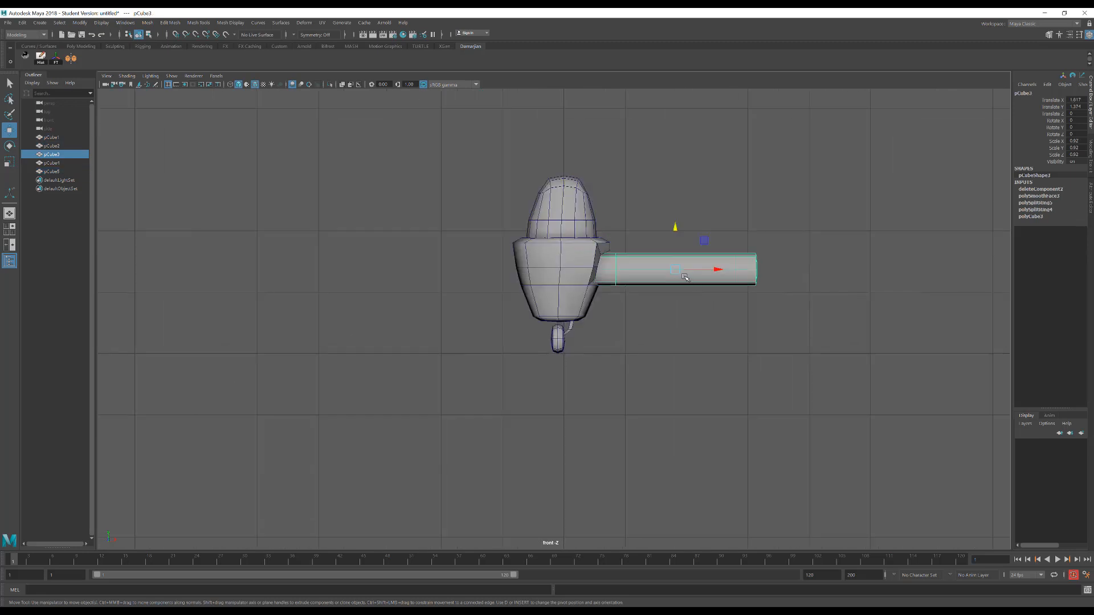
key(r)
drag(676, 272, 646, 268)
key(w)
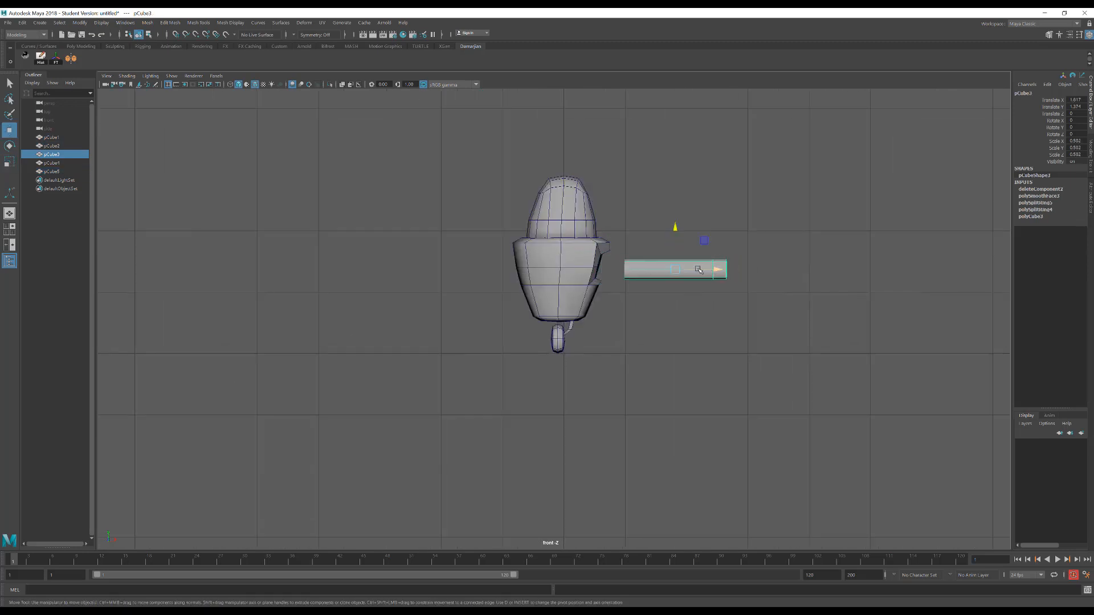
drag(712, 270, 685, 271)
drag(647, 227, 647, 224)
Delete the head's faces on the half opposite the arm
scroll(605, 293, up, 1)
click(593, 285)
right_click(593, 210)
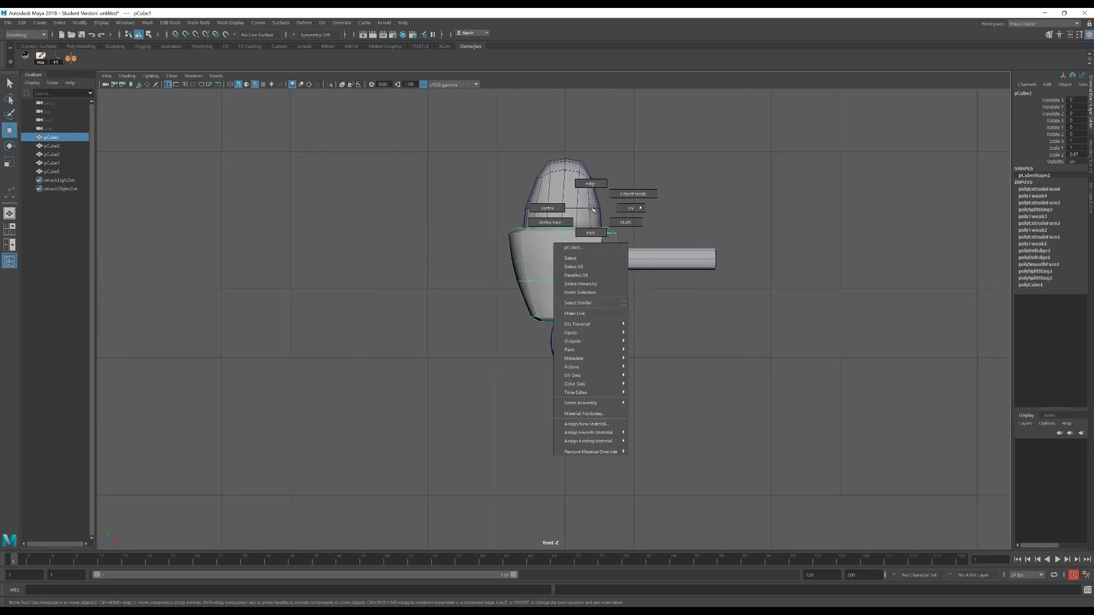
click(591, 231)
drag(544, 339, 545, 340)
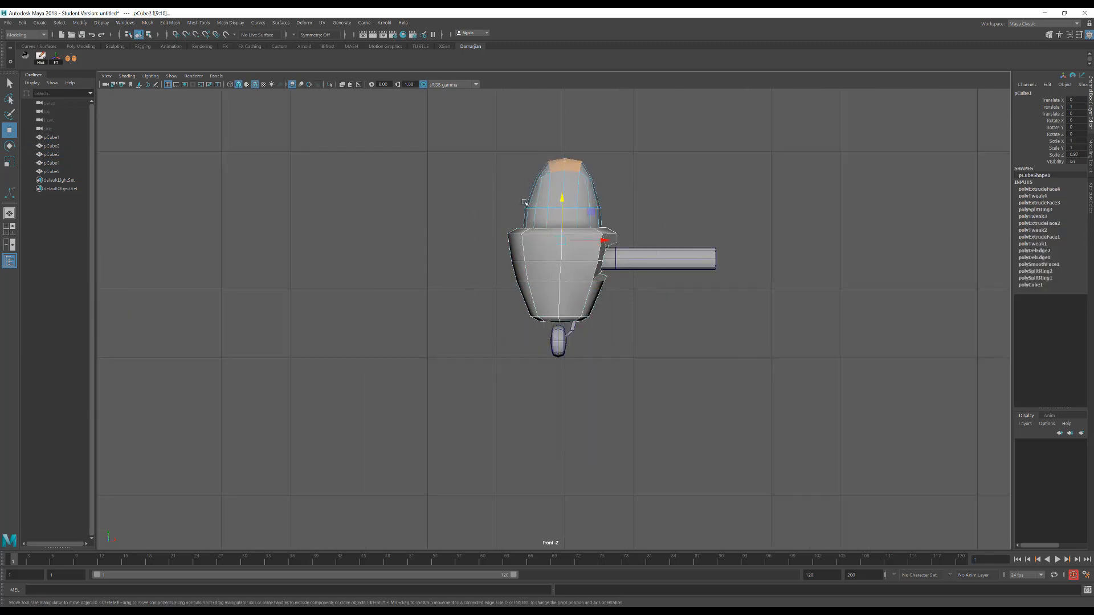
drag(494, 138, 544, 252)
key(Delete)
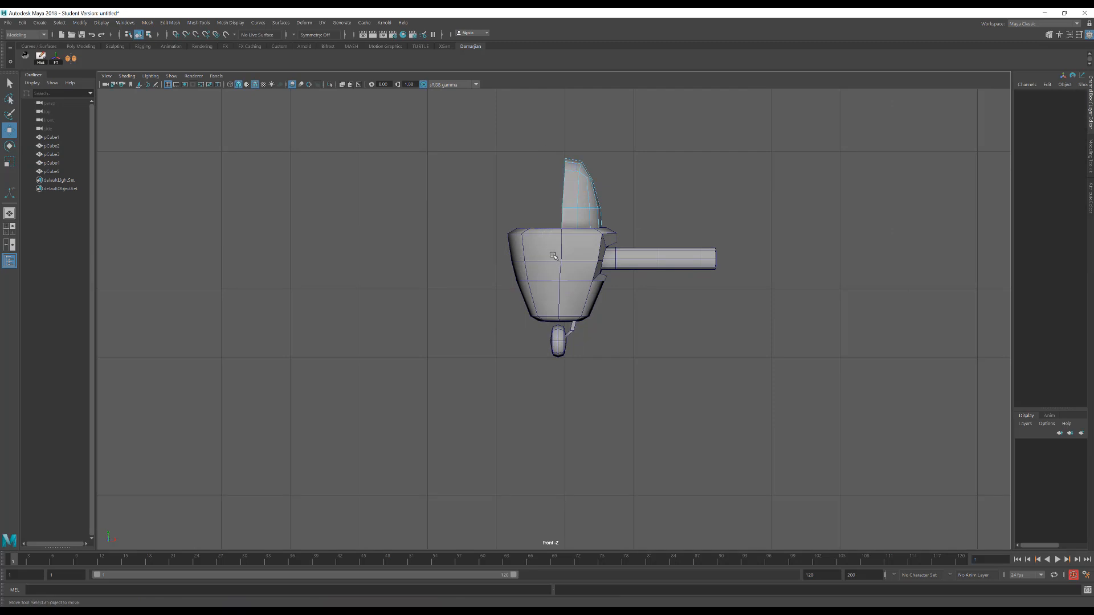
Delete the body's faces on the half opposite the arm
click(558, 253)
right_drag(547, 245, 545, 268)
drag(481, 197, 560, 359)
key(Delete)
Delete the wheel's faces on the half opposite the strut
scroll(550, 365, up, 5)
scroll(550, 363, up, 1)
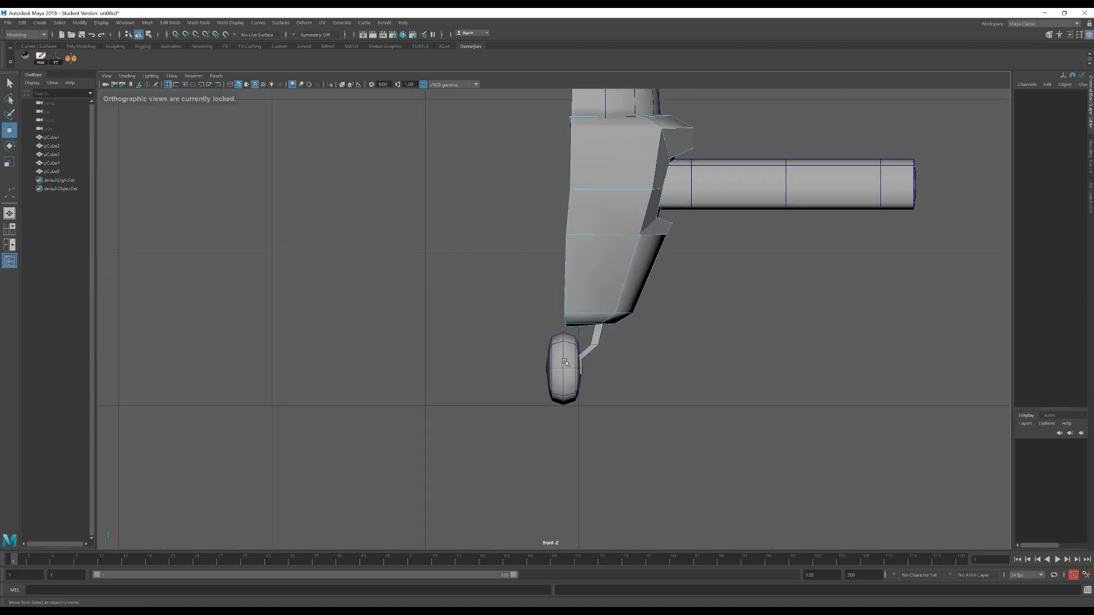
click(565, 363)
right_drag(565, 363, 539, 379)
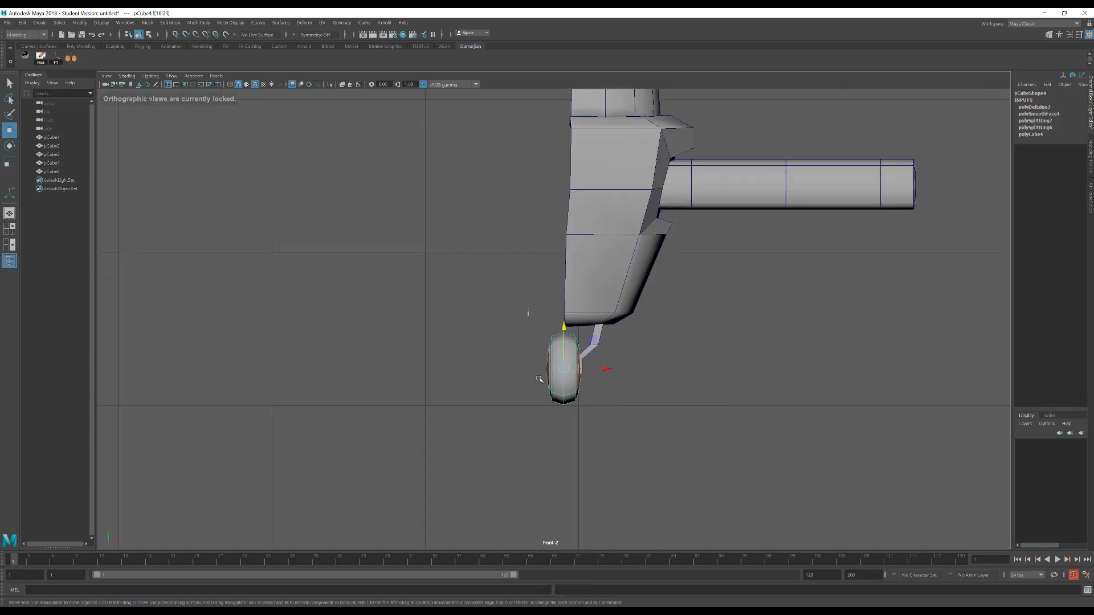
drag(559, 427, 559, 427)
key(Delete)
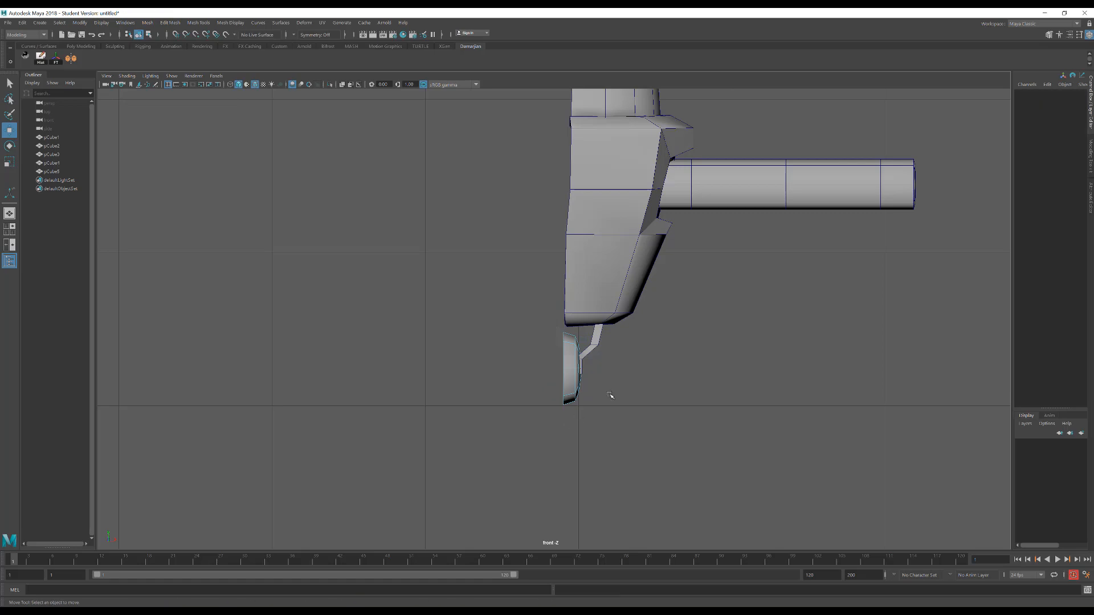
Select the body's open border edges along the cut, snap them to X 0 and scale them flat along X
alt+middle_drag(610, 396, 531, 481)
right_drag(542, 275, 577, 216)
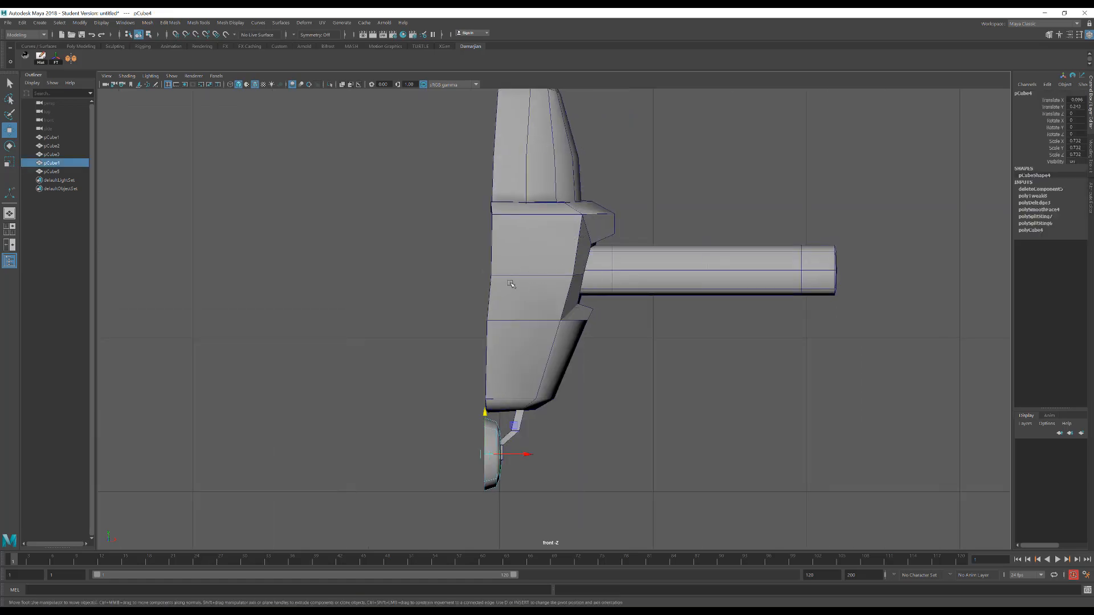
right_drag(510, 284, 510, 256)
double_click(489, 278)
key(space)
drag(489, 282, 489, 252)
alt+drag(489, 252, 598, 268)
click(630, 289)
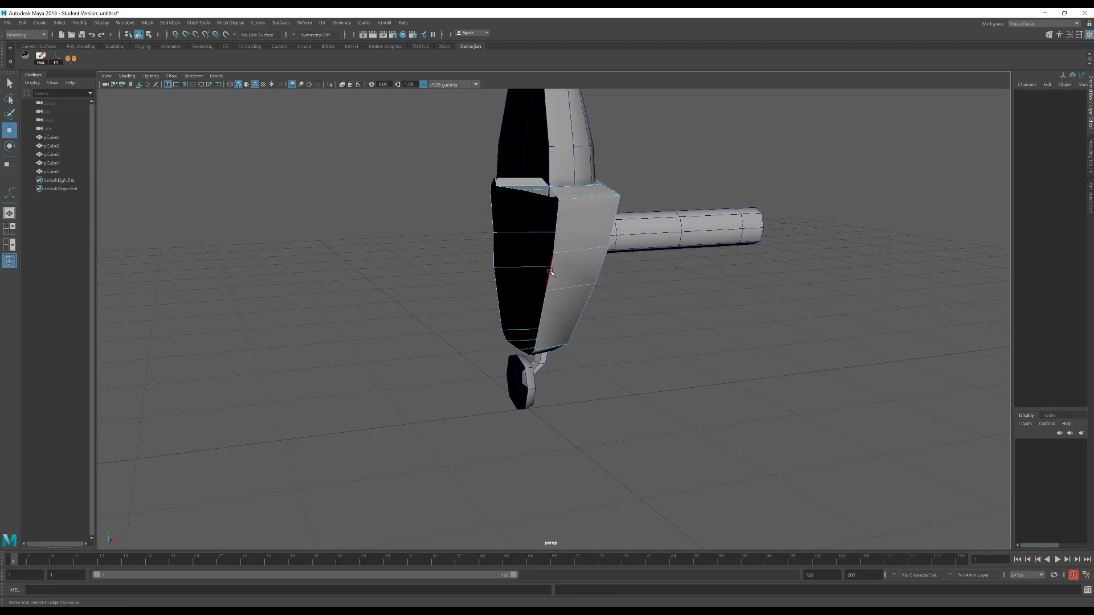
click(551, 273)
key(4)
key(space)
drag(590, 275, 595, 283)
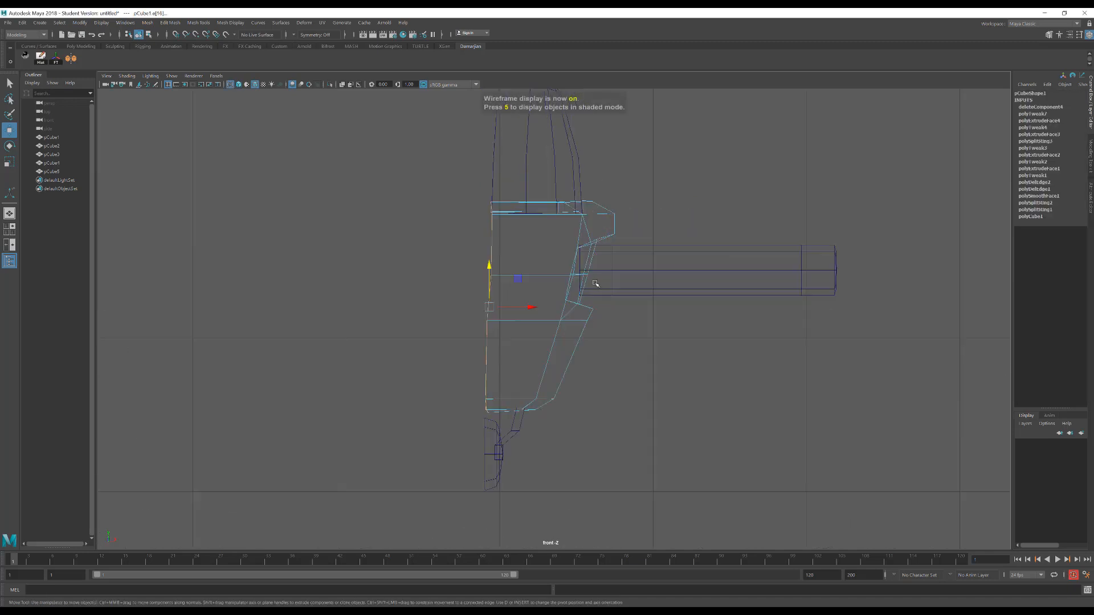
drag(529, 307, 538, 308)
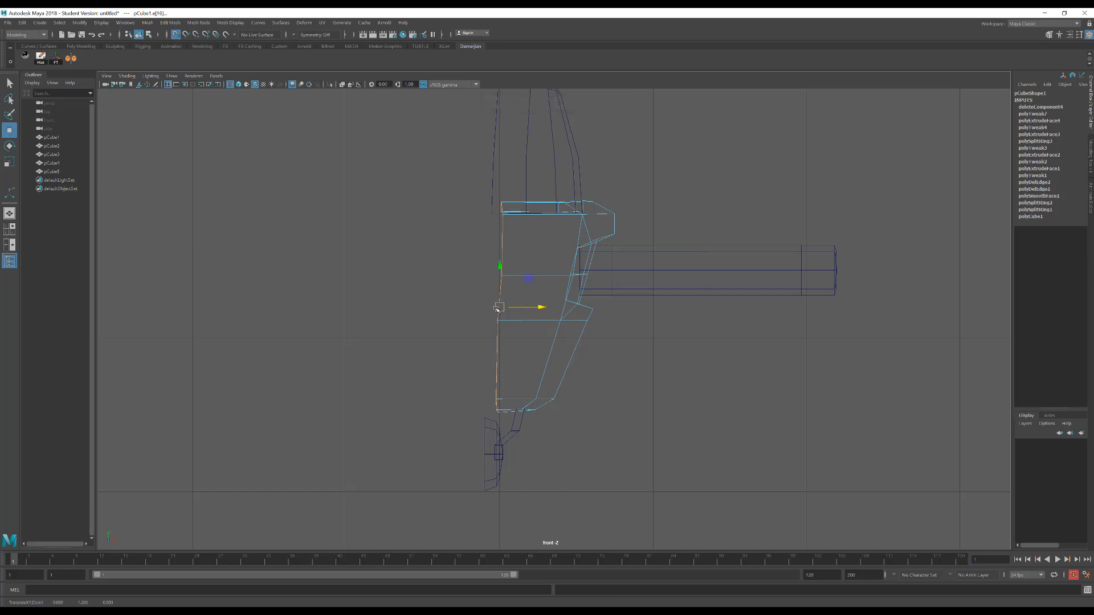
key(r)
drag(538, 308, 504, 308)
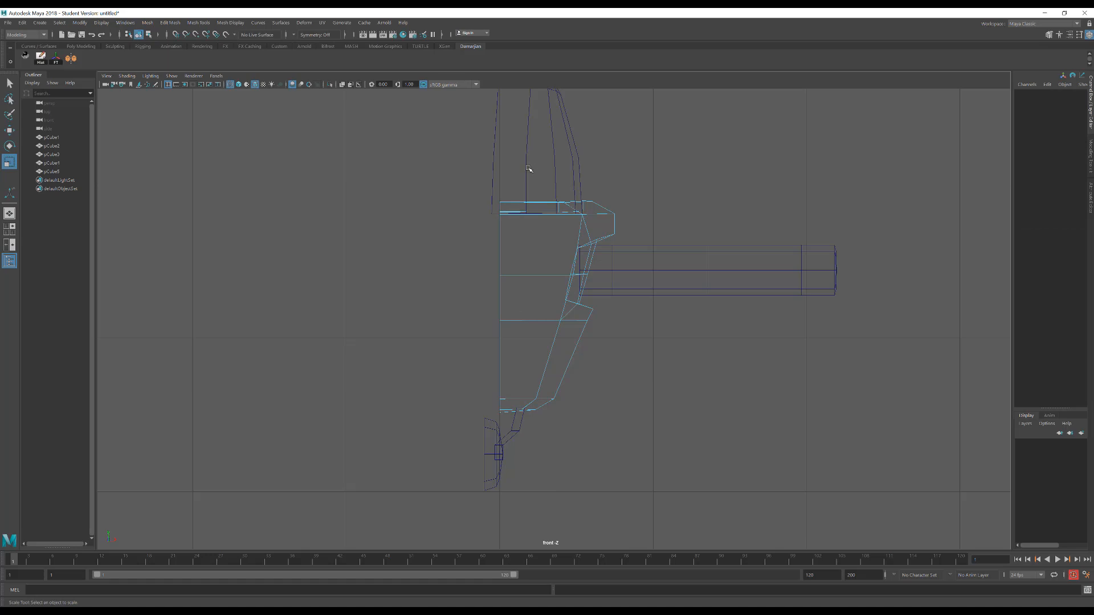
Select the head's open border edges along the cut, scale them flat along X and snap them to X 0
alt+middle_drag(529, 169, 527, 265)
click(576, 216)
right_drag(549, 180, 548, 156)
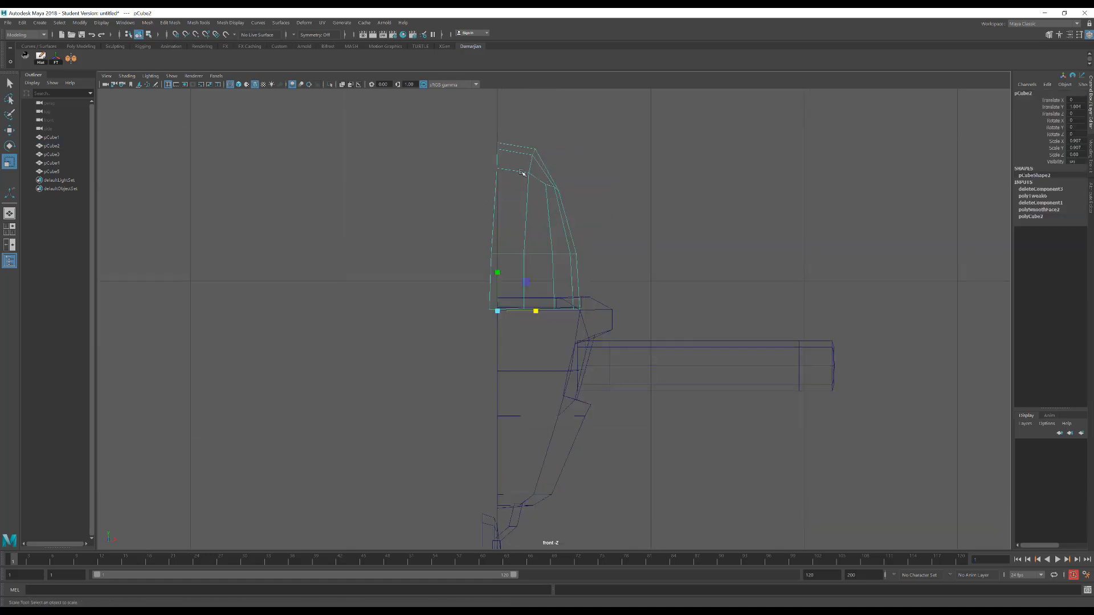
double_click(500, 189)
key(space)
mouse_move(508, 217)
mouse_down()
mouse_move(506, 201)
mouse_move(566, 212)
mouse_move(494, 207)
mouse_up()
mouse_move(602, 209)
alt+mouse_down()
mouse_move(582, 216)
mouse_move(597, 221)
alt+mouse_up()
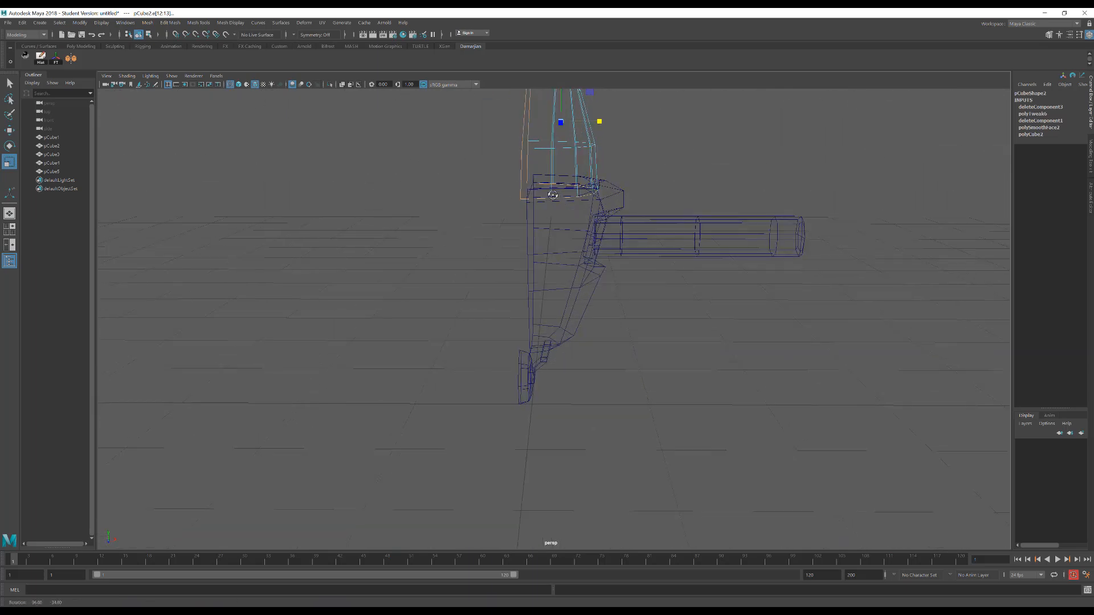
click(539, 184)
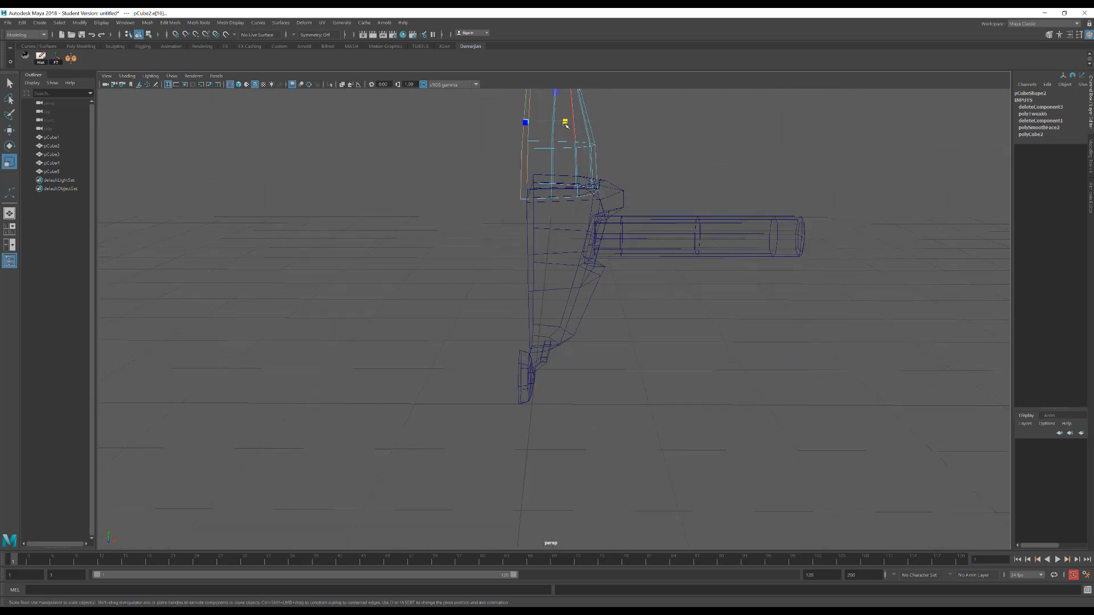
mouse_move(566, 123)
mouse_down()
mouse_move(537, 119)
mouse_move(544, 183)
mouse_up()
key(space)
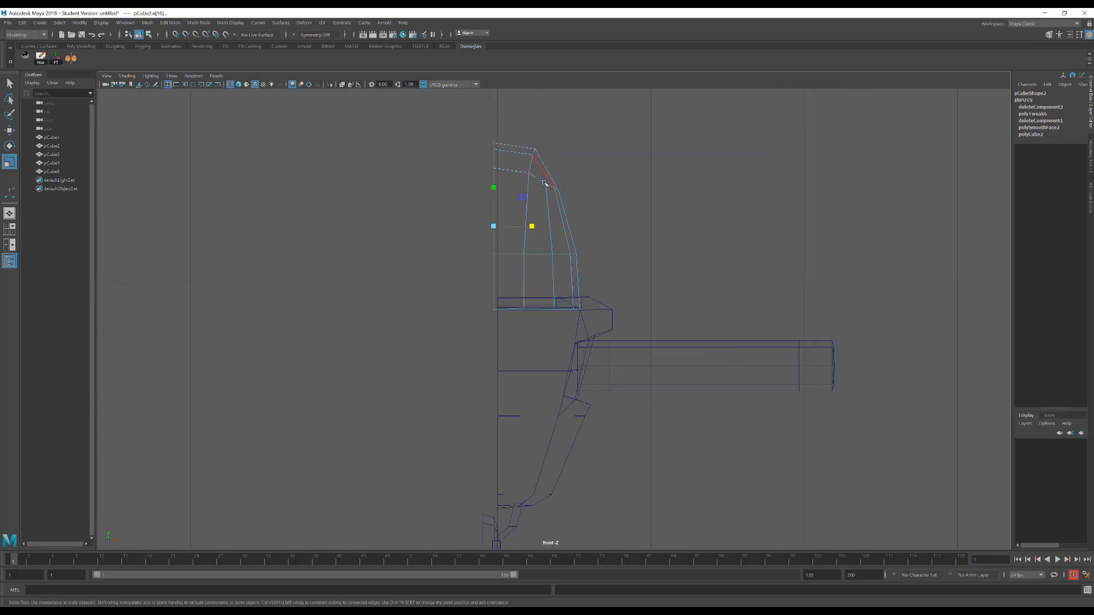
key(w)
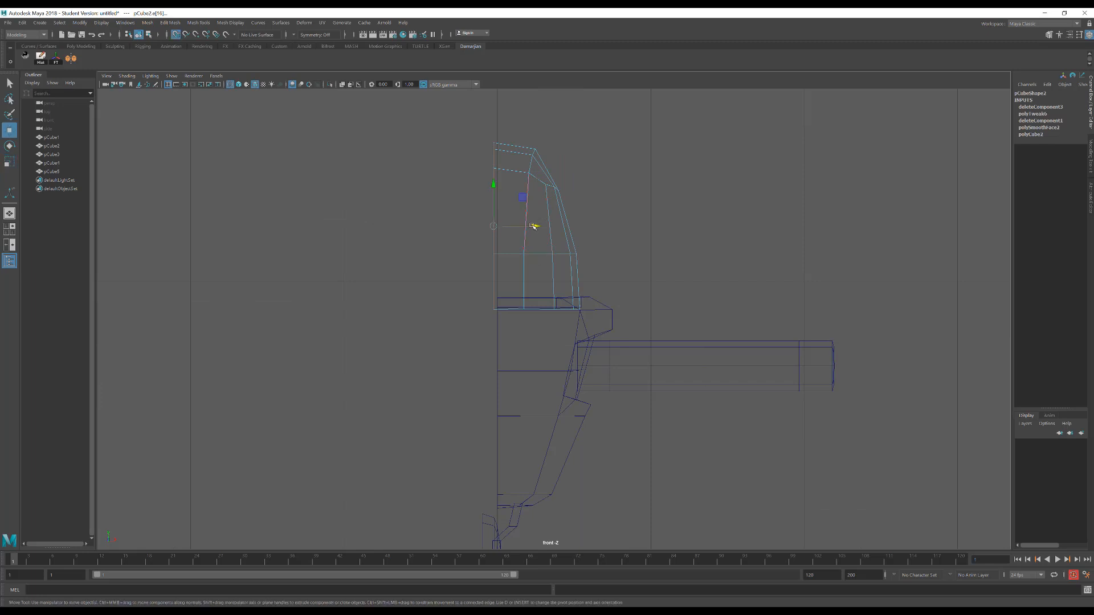
drag(533, 226, 535, 237)
Move the wheel and its strut together along X until the wheel's cut border sits at X 0
alt+middle_drag(505, 487, 503, 279)
alt+right_drag(503, 278, 531, 311)
drag(416, 342, 500, 411)
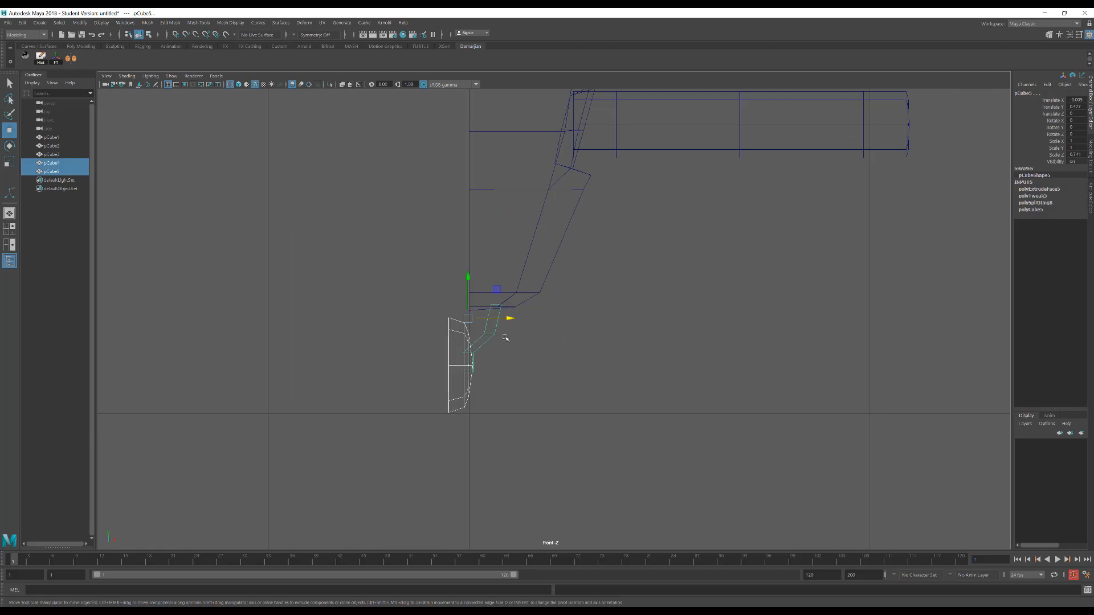
drag(509, 323, 526, 330)
scroll(493, 346, up, 3)
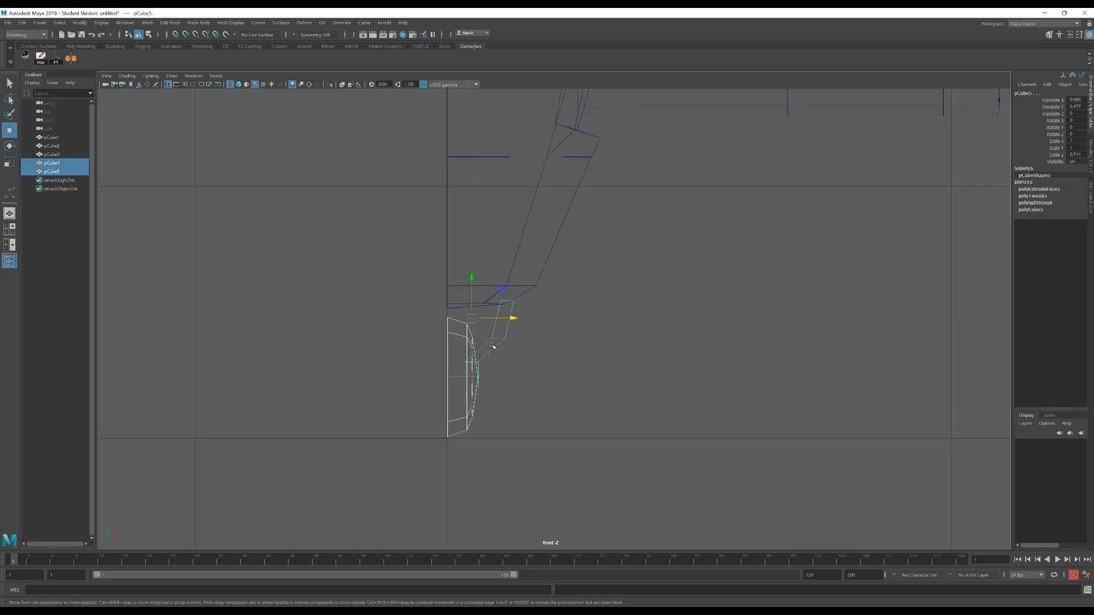
Shift the strut's upper vertices inward along X so its upper section stands closer to the centre line
click(497, 347)
click(495, 342)
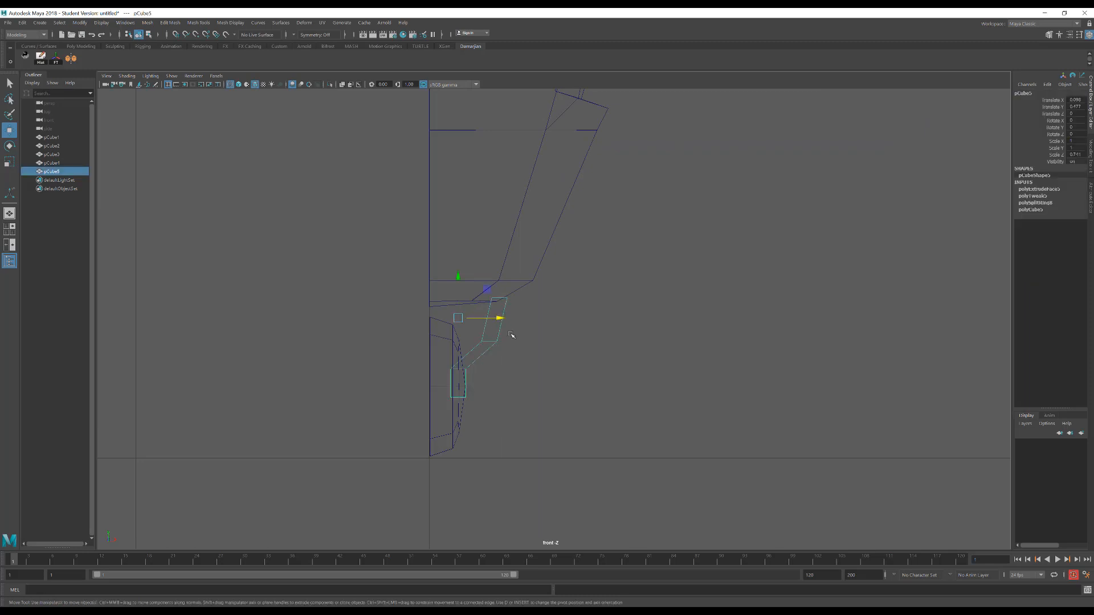
right_drag(506, 297, 475, 292)
drag(554, 354, 493, 343)
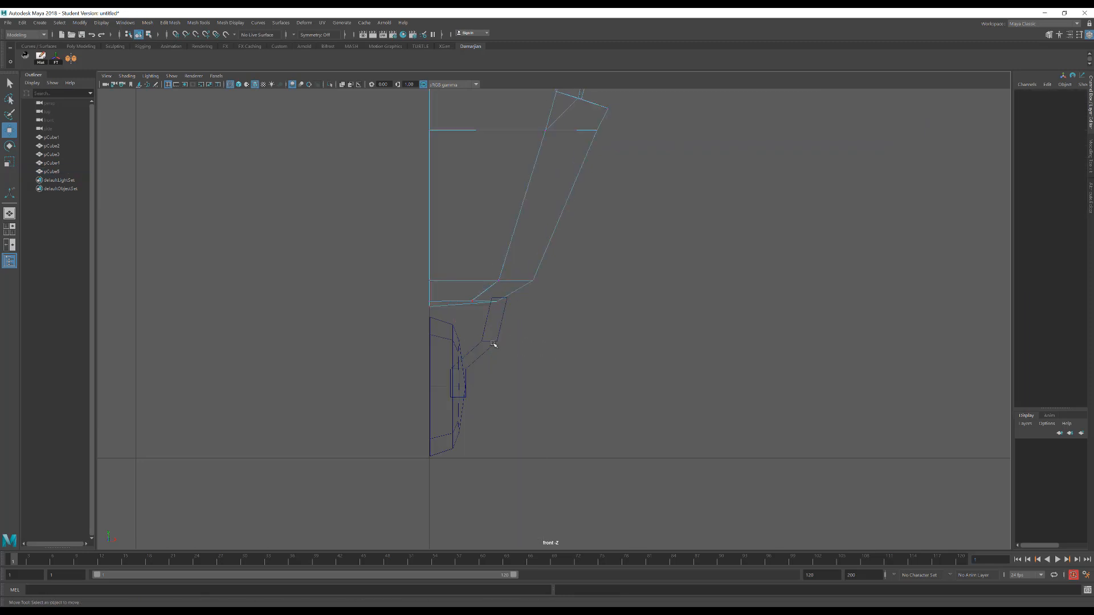
click(501, 347)
right_drag(495, 325, 495, 307)
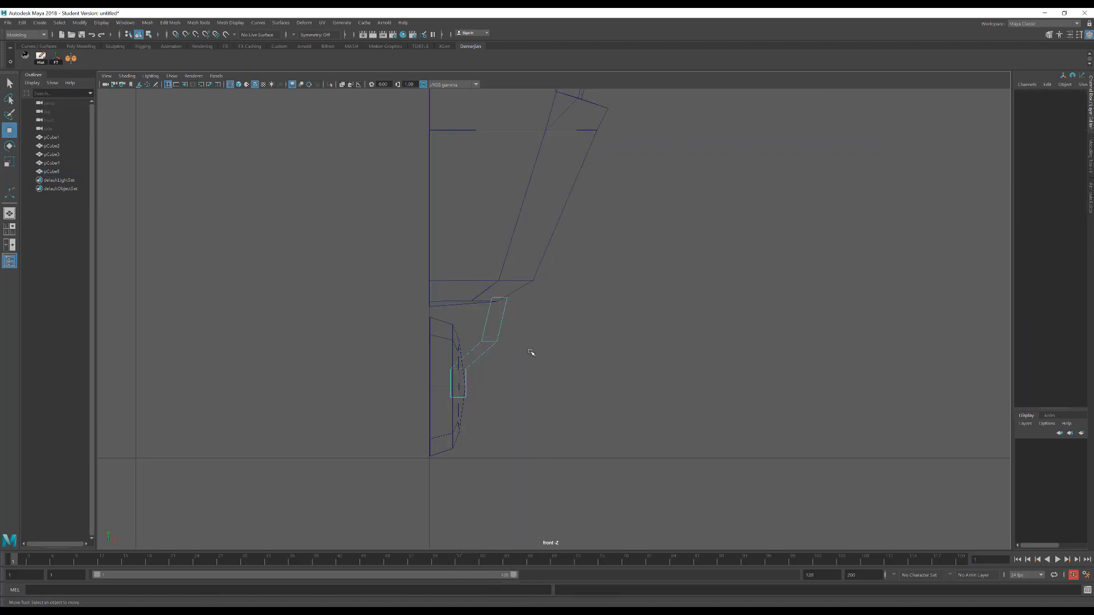
drag(530, 349, 523, 298)
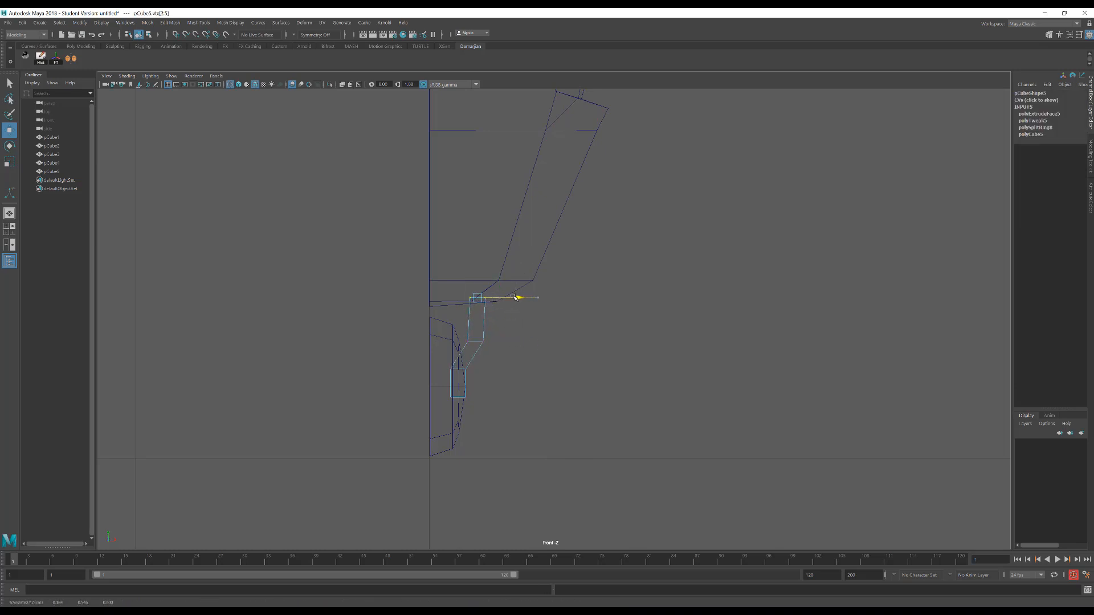
Delete the strut's top face where it meets the underside of the body
right_drag(576, 321, 576, 342)
drag(448, 267, 493, 324)
ctrl+drag(415, 327, 530, 373)
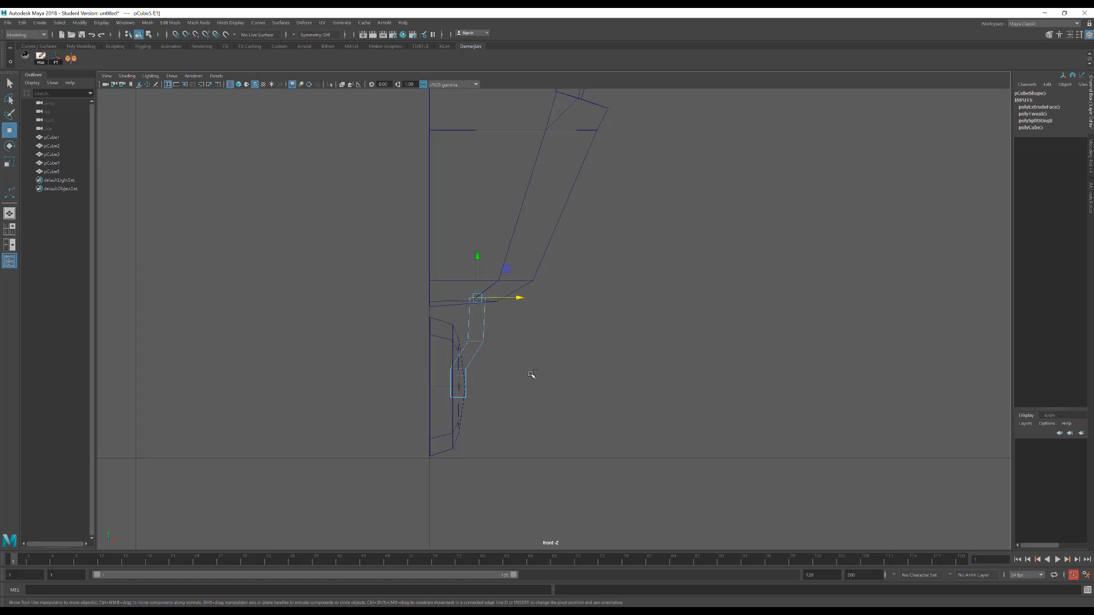
click(531, 374)
right_drag(485, 326, 551, 293)
Turn on Soft Select and scale the strut's lower vertex rows along Z so the strut narrows toward the wheel
key(space)
mouse_move(544, 311)
mouse_down()
mouse_move(546, 288)
mouse_move(530, 286)
mouse_move(528, 303)
mouse_up()
scroll(574, 282, down, 3)
alt+right_drag(528, 303, 779, 376)
alt+drag(706, 381, 698, 389)
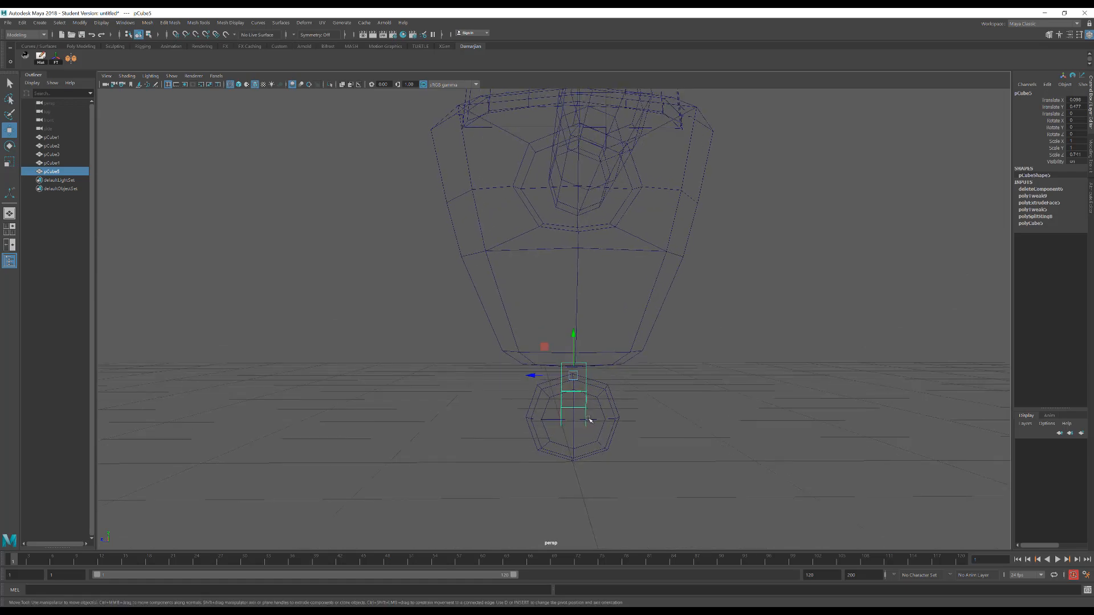
right_drag(587, 416, 542, 383)
right_drag(663, 376, 629, 379)
drag(546, 415, 645, 438)
key(b)
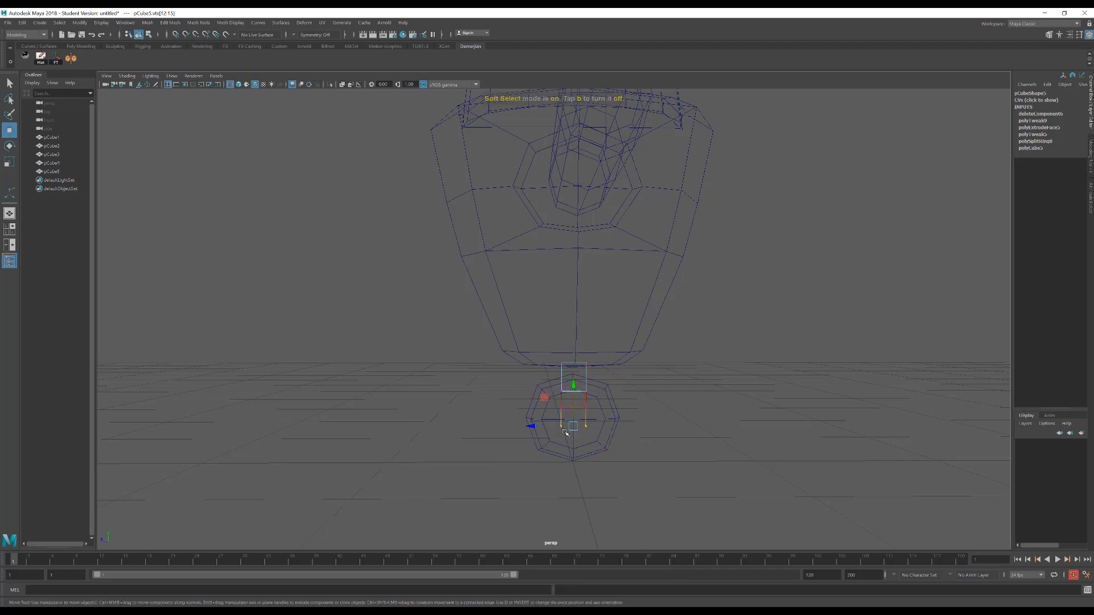
key(r)
drag(534, 430, 546, 431)
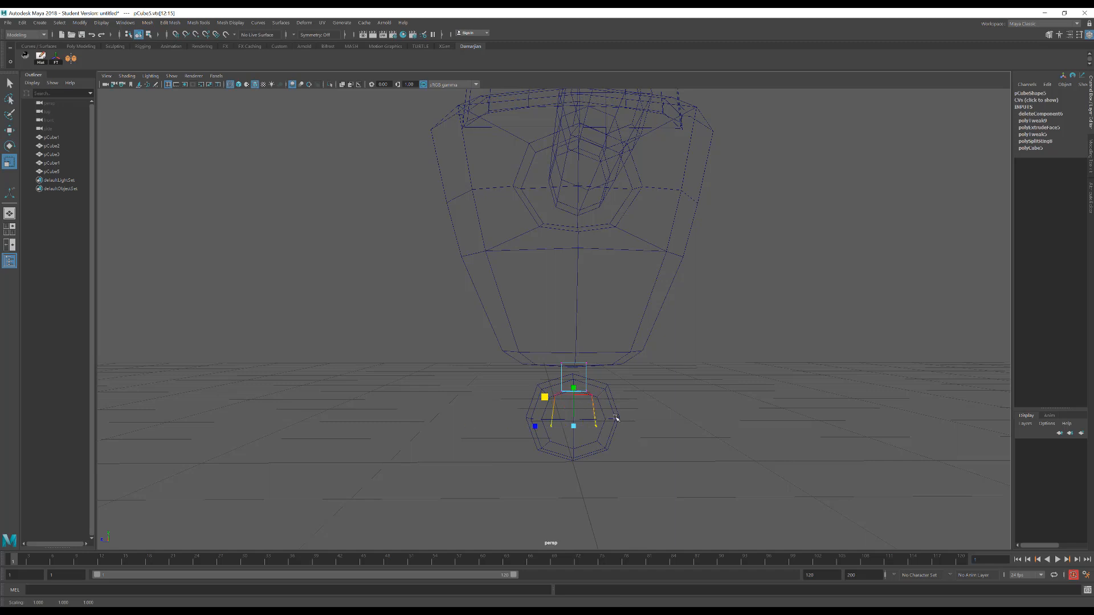
key(ctrl+z)
drag(614, 416, 635, 402)
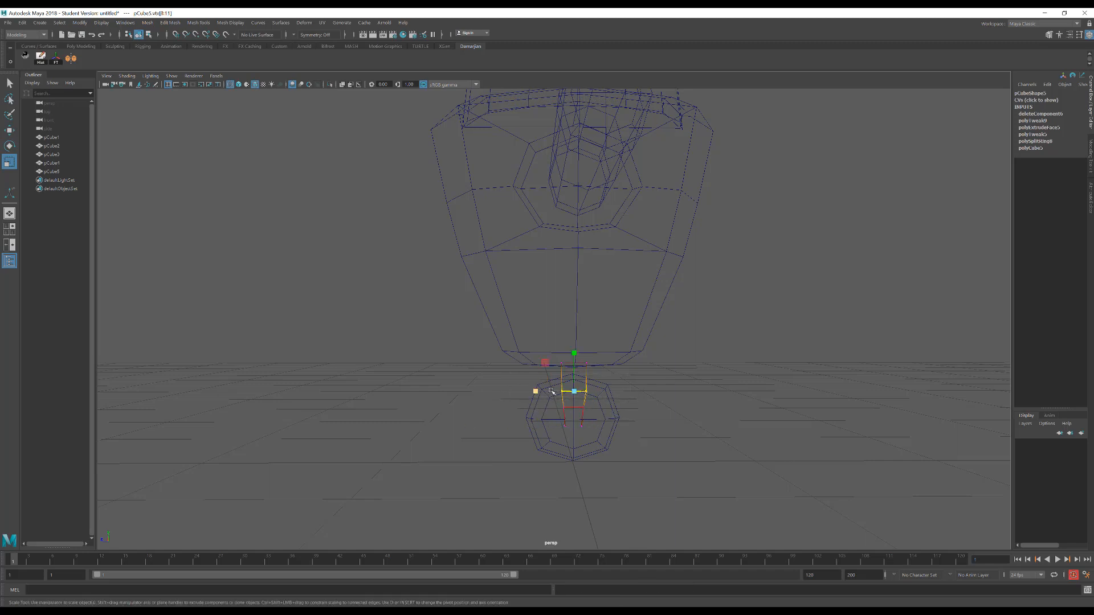
drag(537, 393, 541, 395)
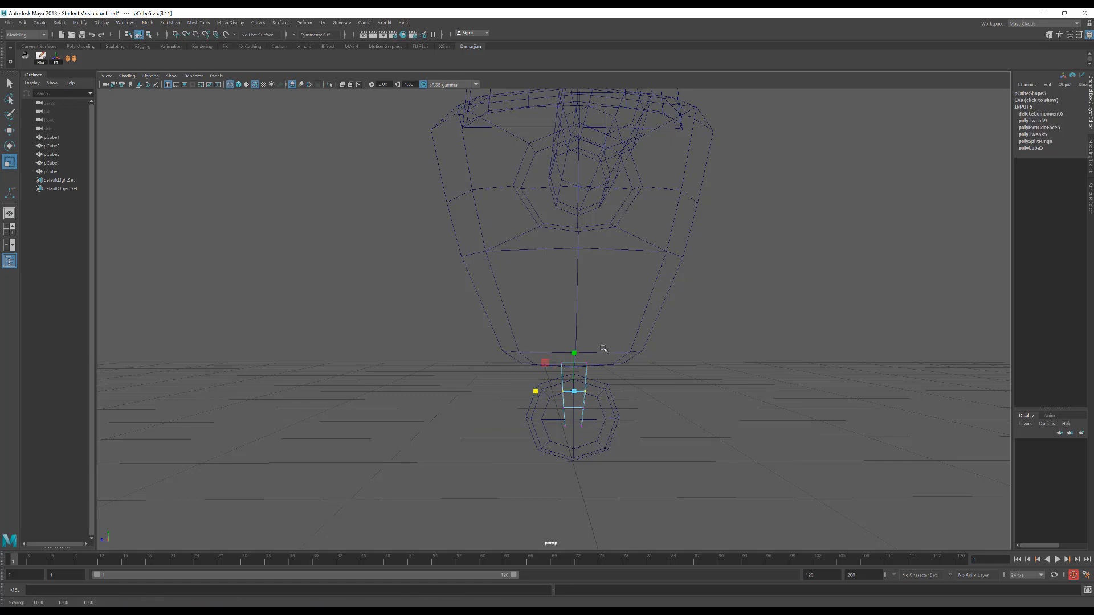
Display the whole half model shaded with textures in the perspective view and select the arm
right_drag(616, 323, 676, 287)
scroll(612, 328, down, 4)
mouse_move(611, 329)
alt+mouse_down()
mouse_move(654, 381)
mouse_move(572, 361)
mouse_move(595, 362)
alt+mouse_up()
key(6)
scroll(619, 378, down, 3)
scroll(601, 373, down, 2)
scroll(595, 362, up, 3)
drag(661, 240, 691, 315)
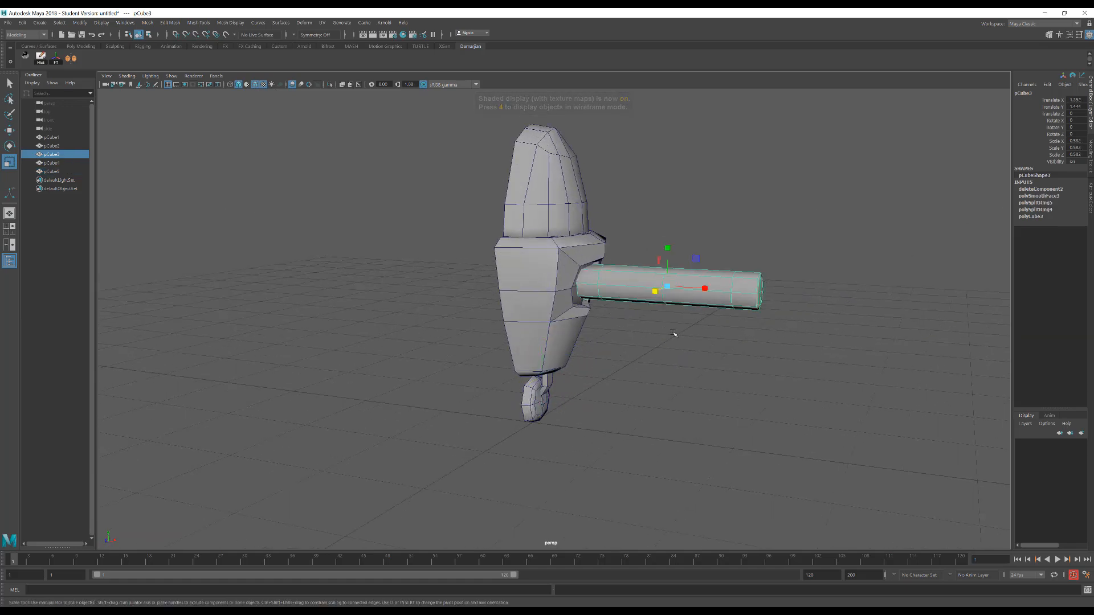